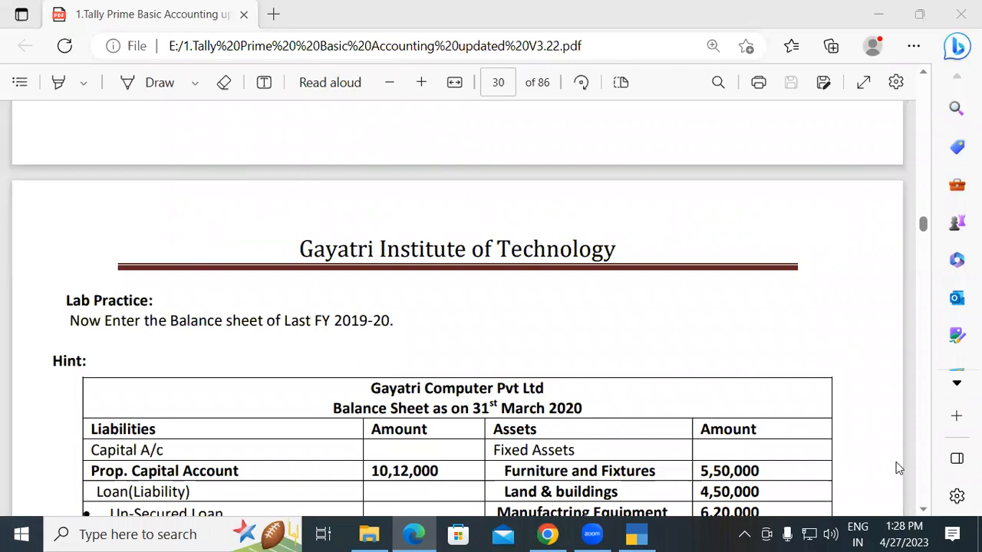
- Switch to TallyPrime and delete the Land & Building ledger from the company's ledger masters
click(924, 509)
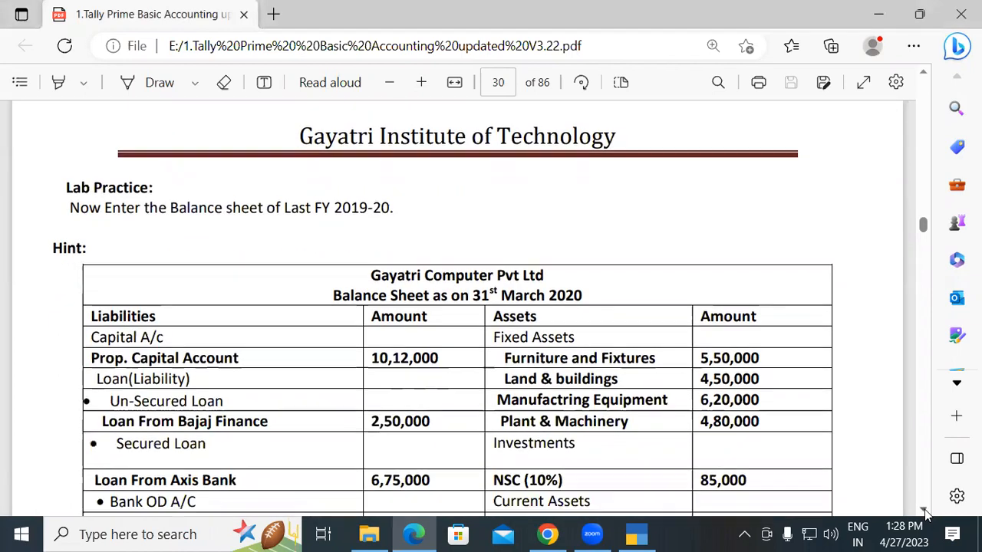
click(637, 535)
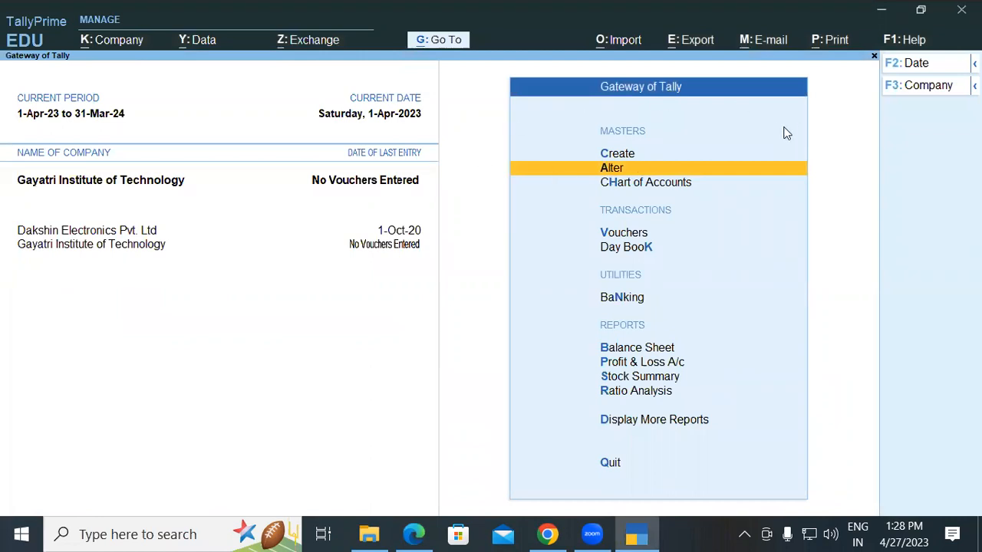
key(Return)
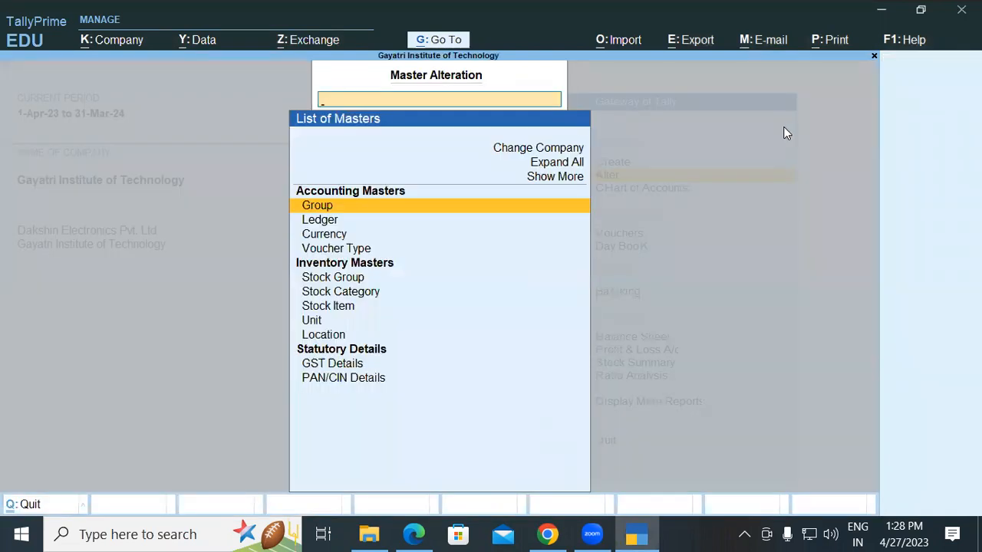
key(Down)
key(Return)
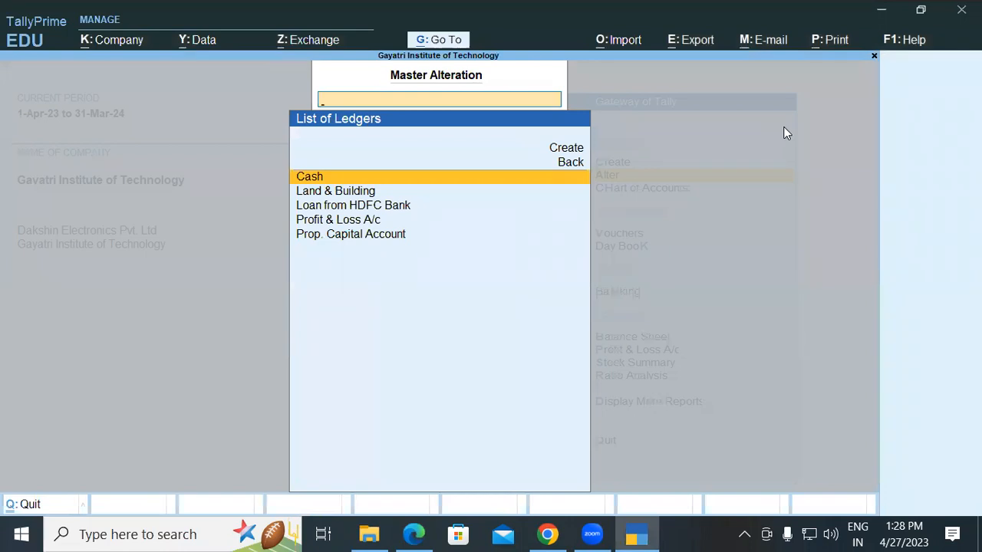
key(Down)
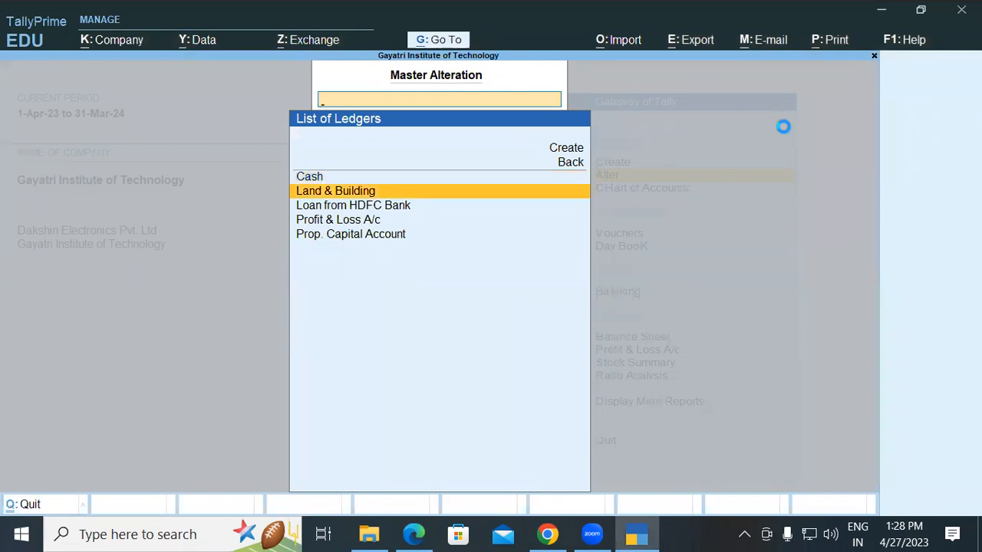
key(Return)
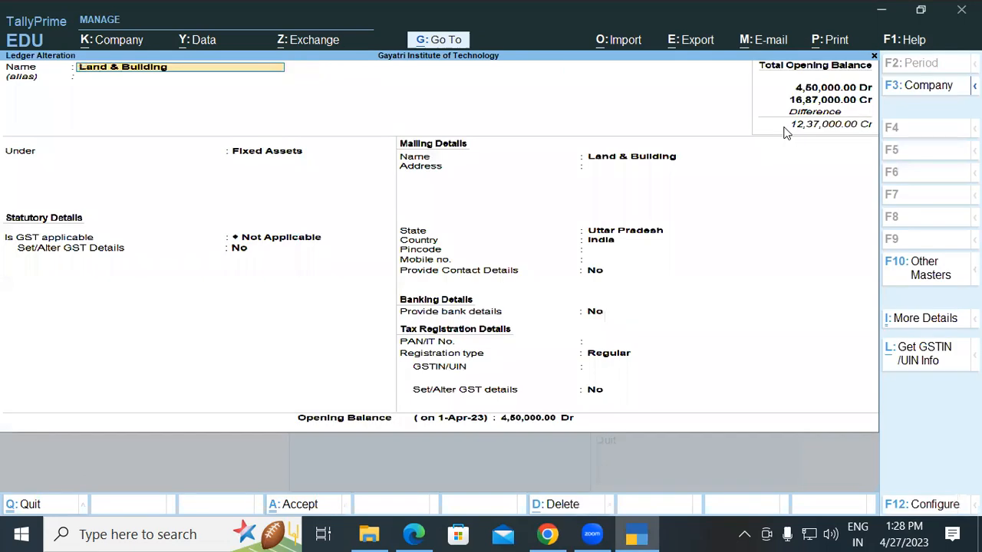
key(alt+d)
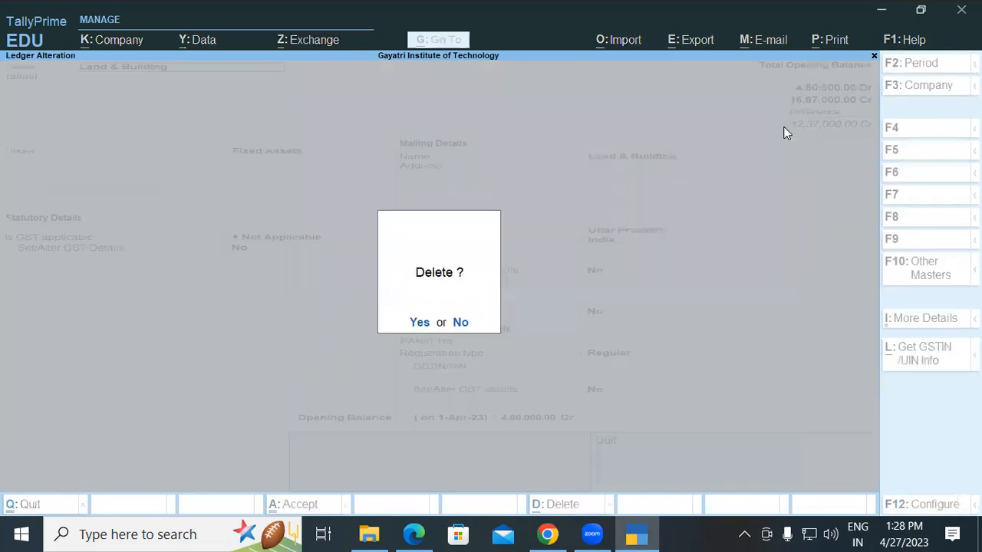
key(y)
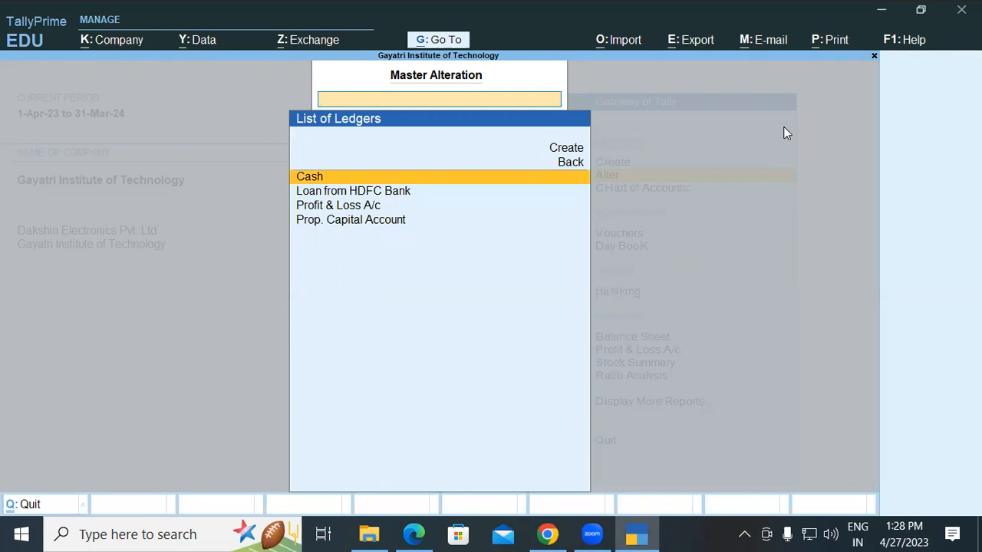
- Delete the Loan from HDFC Bank ledger from the list of ledgers
key(Down)
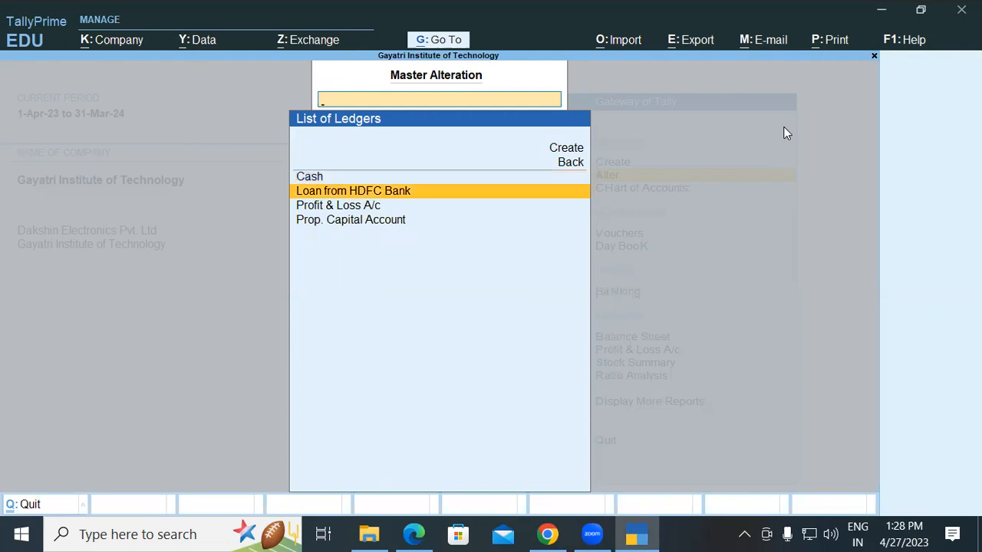
key(Return)
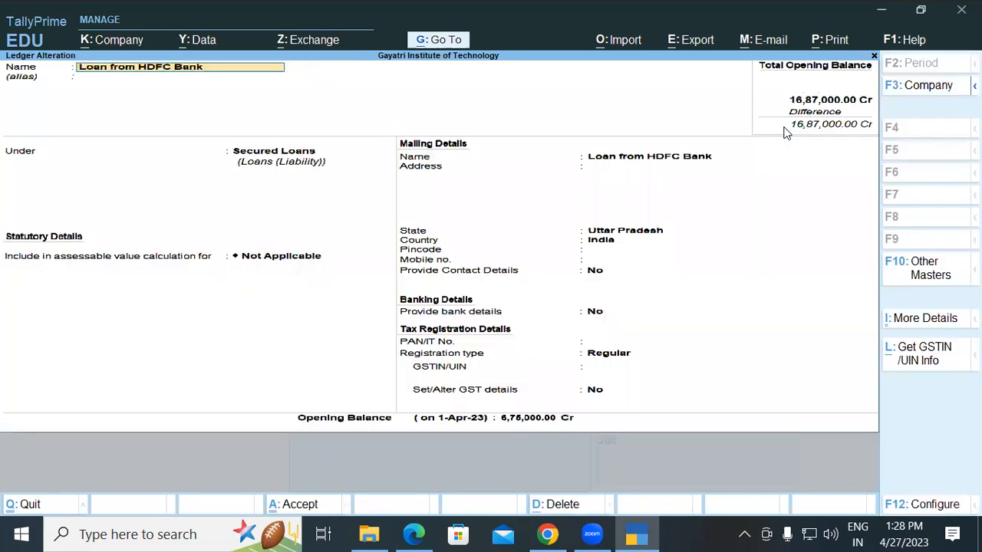
key(alt+d)
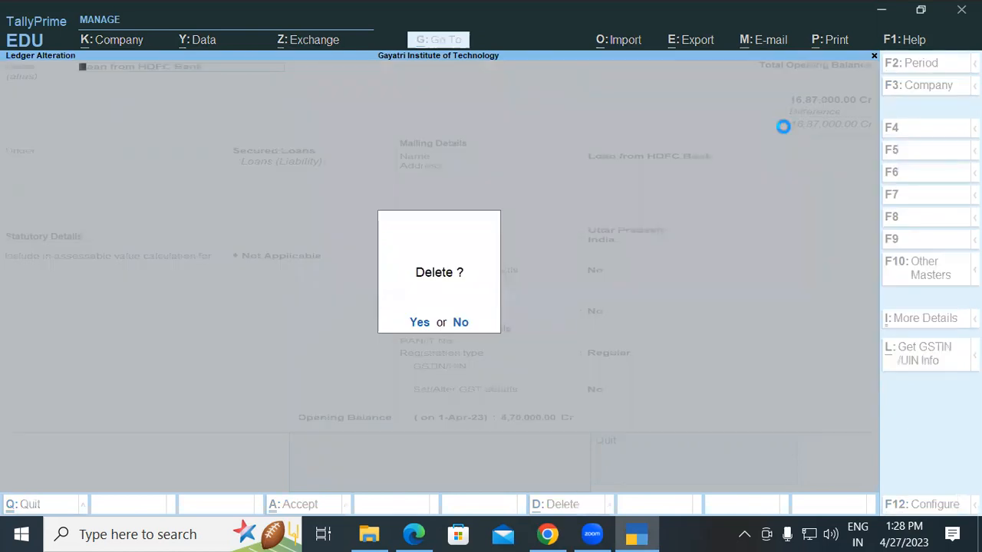
key(y)
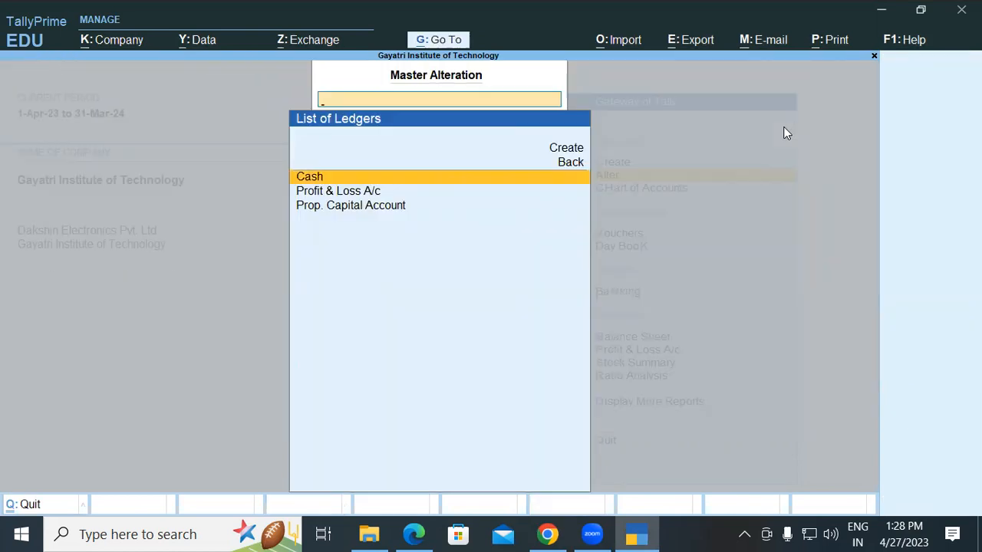
- Delete the Prop. Capital Account ledger and return to the Gateway of Tally
key(Down)
key(Down)
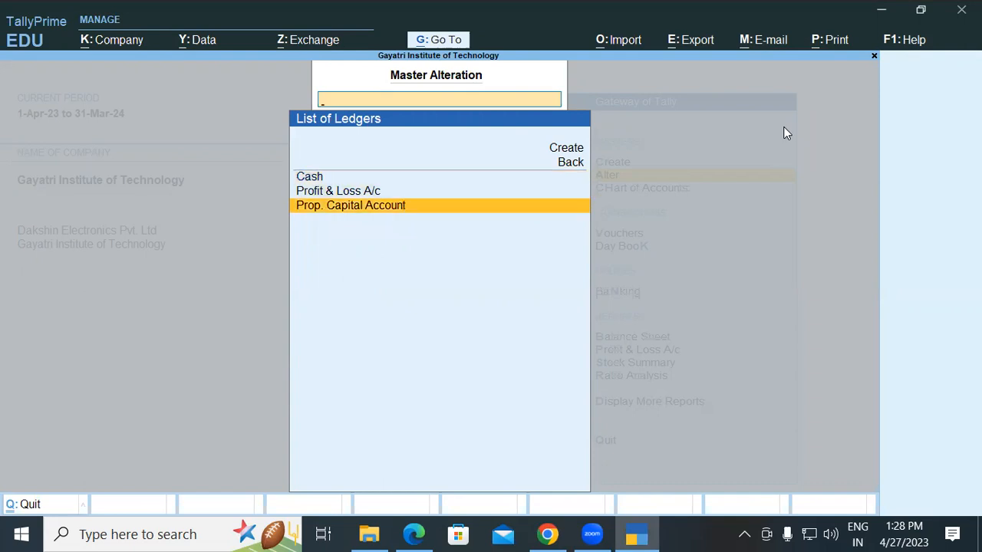
key(Return)
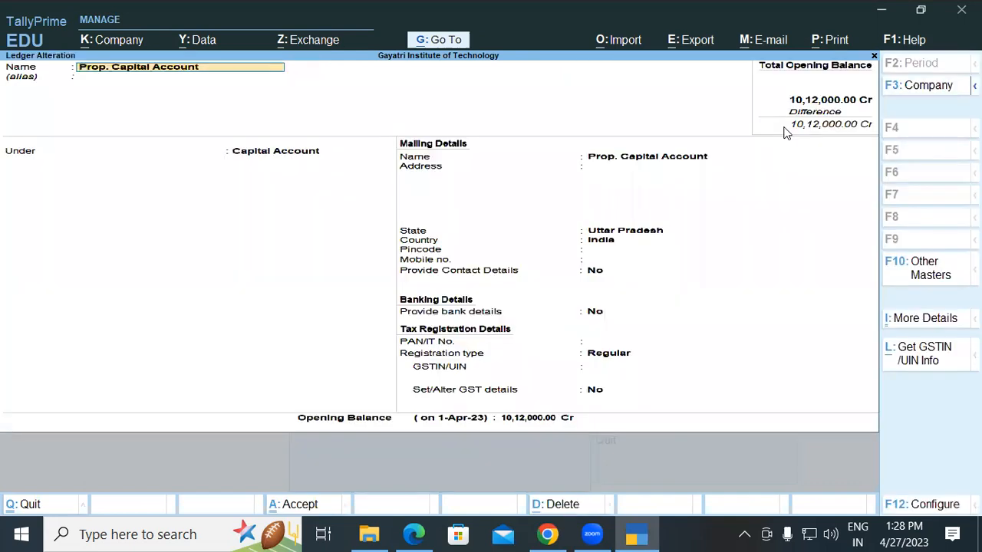
key(alt+d)
key(y)
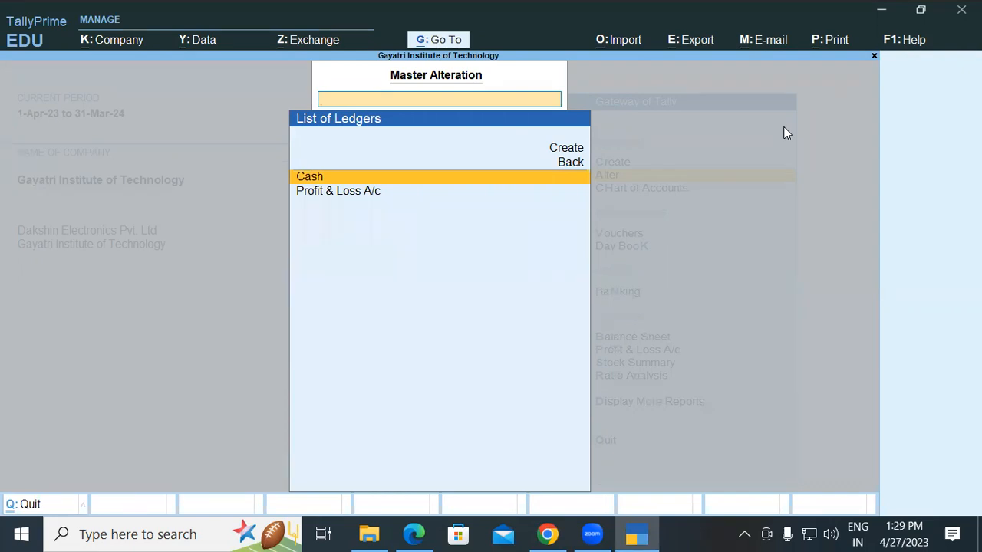
key(Escape)
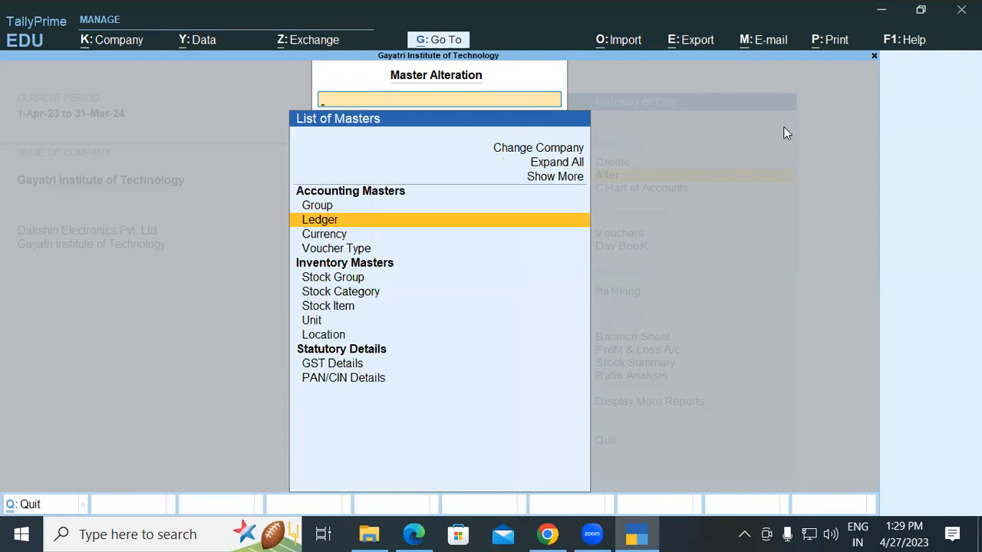
key(Escape)
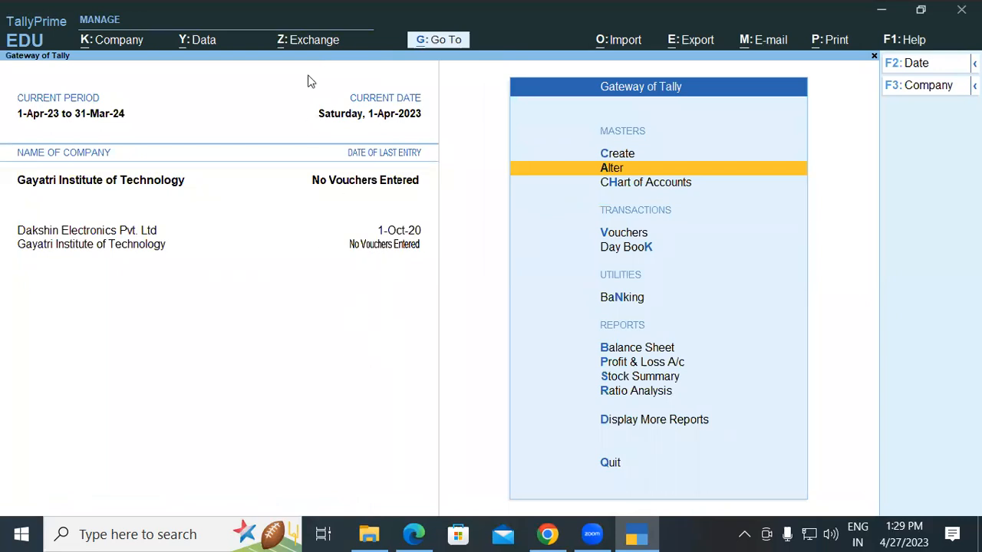
- Switch to the accounting PDF in Edge and examine the practice balance sheet's financial year and closing date
click(413, 535)
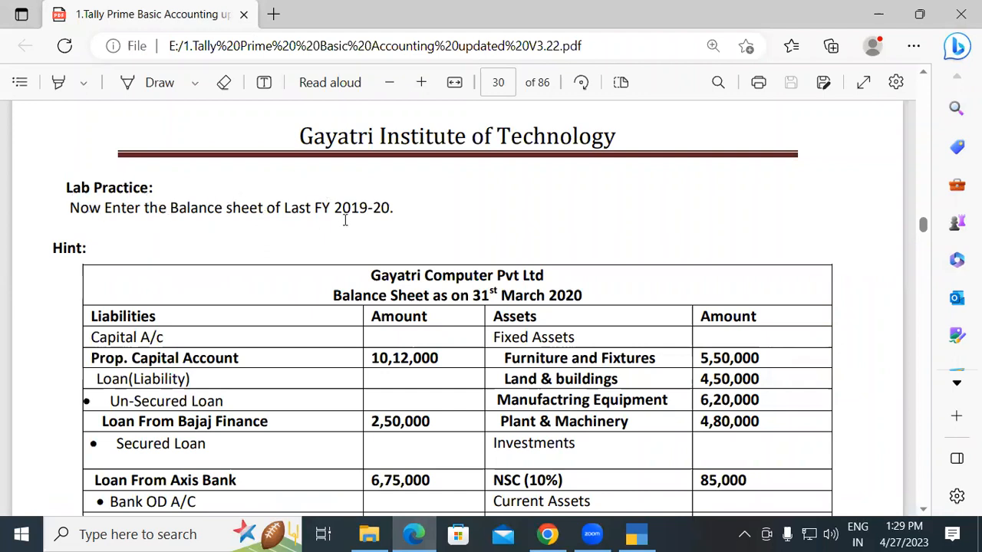
drag(338, 207, 386, 207)
click(386, 207)
scroll(635, 340, down, 1)
scroll(635, 339, down, 1)
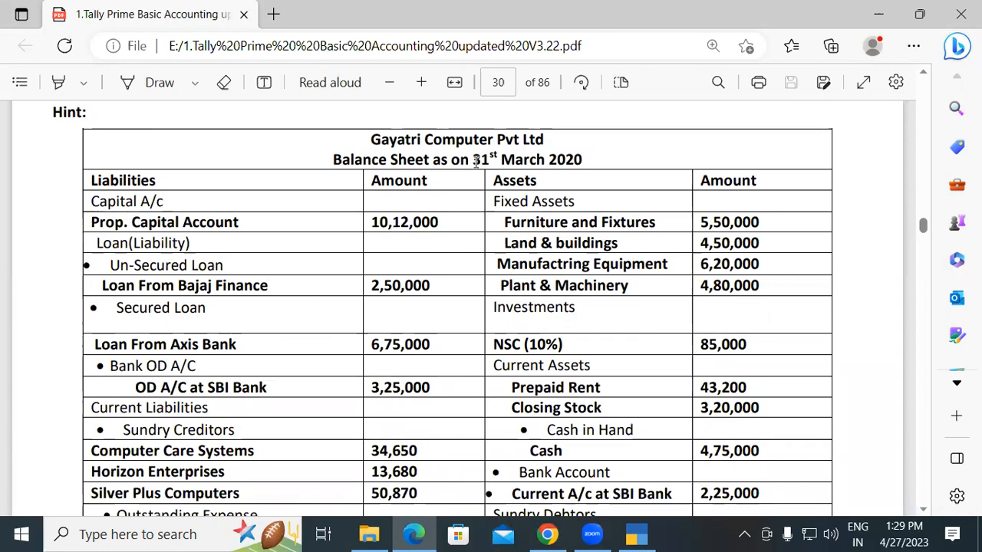
drag(473, 158, 519, 161)
click(519, 161)
- Examine the Capital A/c group and its Prop. Capital Account entry under Liabilities in the balance sheet
drag(92, 181, 157, 187)
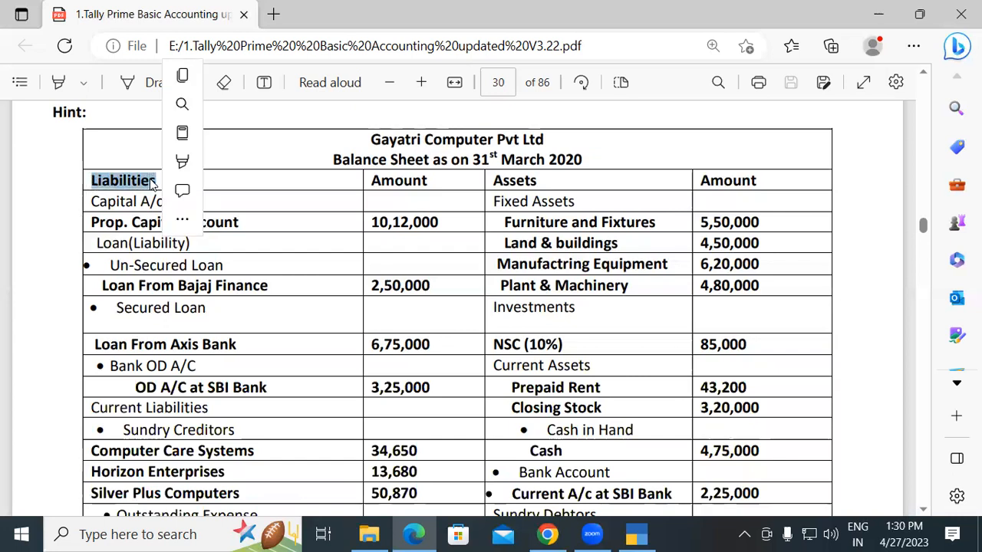
click(157, 187)
drag(91, 202, 163, 201)
click(162, 202)
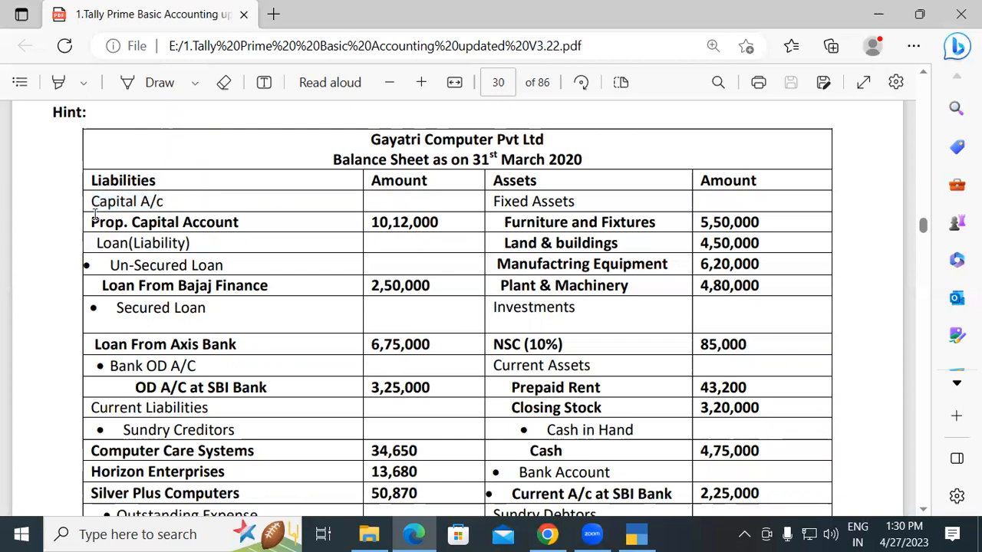
drag(91, 202, 163, 202)
click(141, 219)
drag(93, 222, 241, 220)
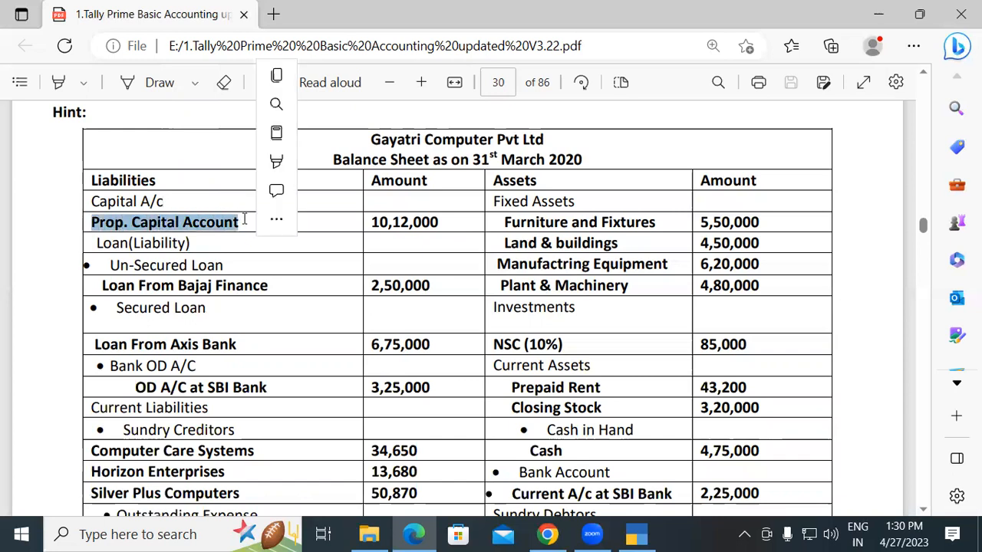
click(243, 220)
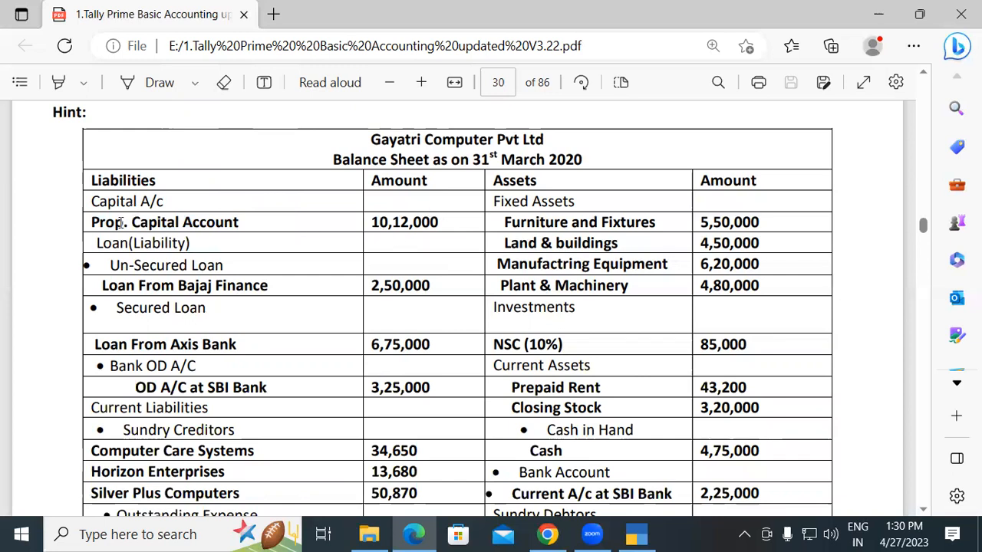
drag(93, 222, 244, 225)
click(243, 222)
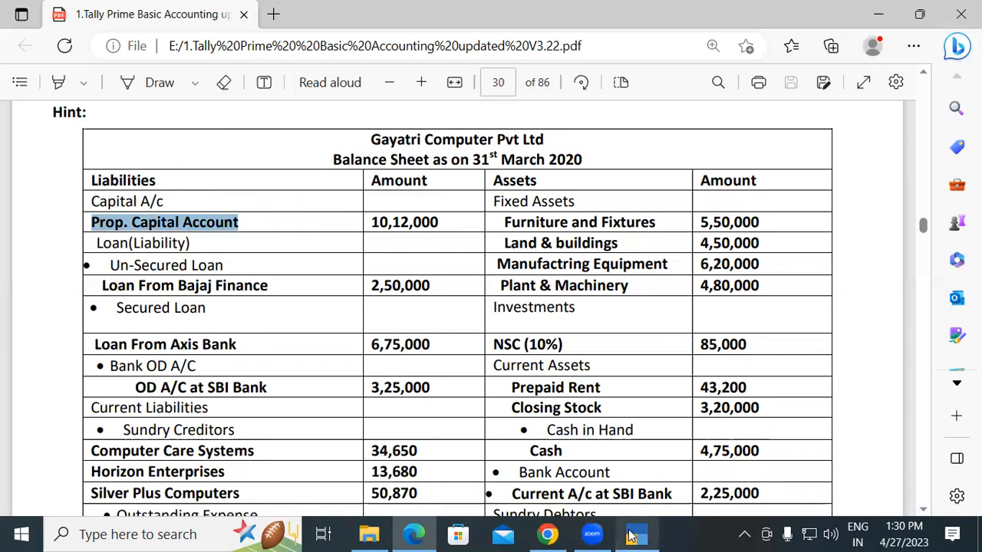
- Switch to TallyPrime and start a new ledger named Prop. Capital Account under the Capital Account group
mouse_move(631, 535)
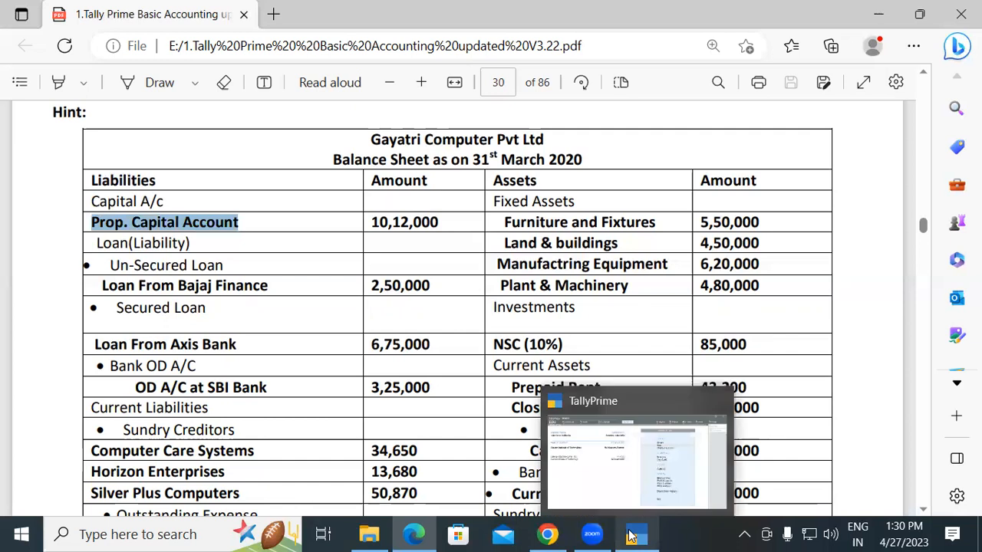
click(613, 482)
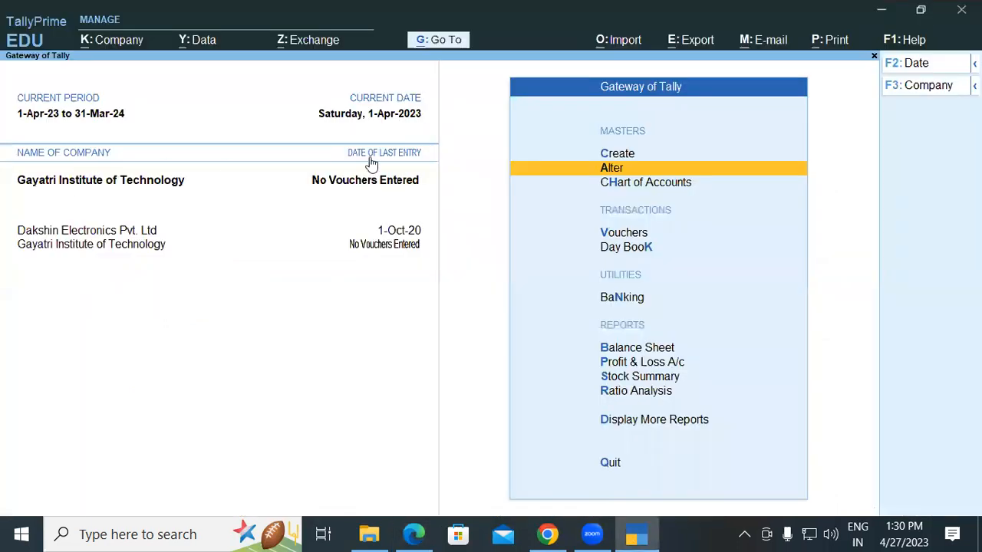
key(Up)
key(Return)
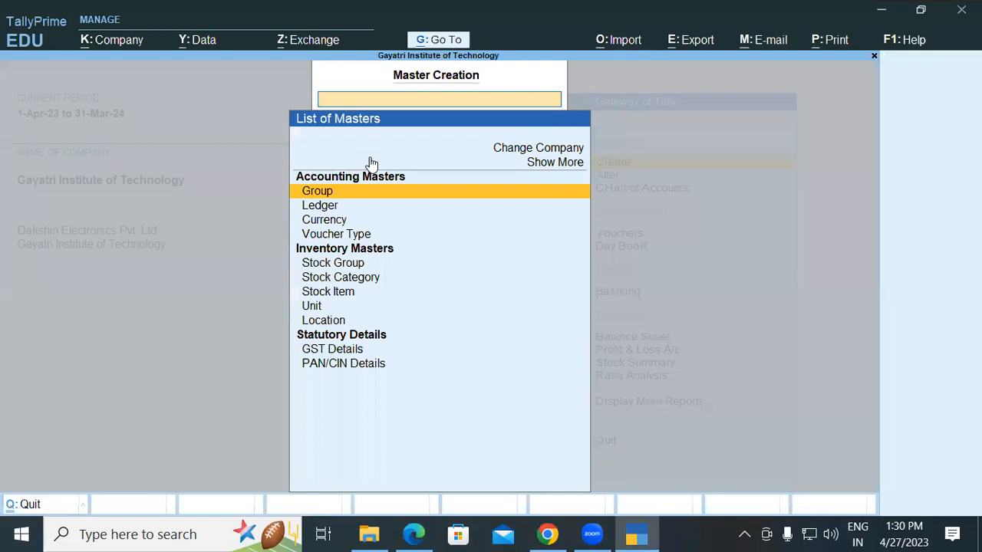
key(Down)
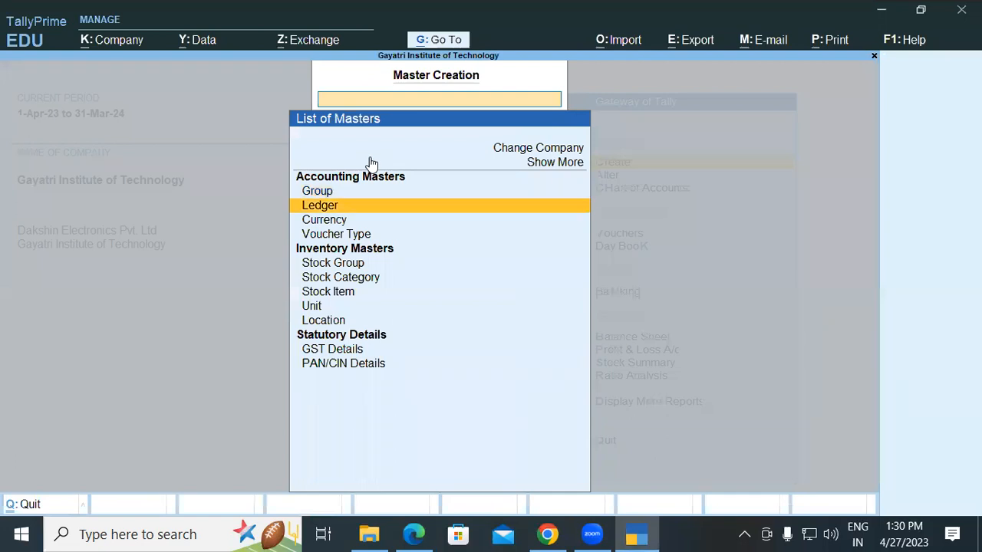
key(Return)
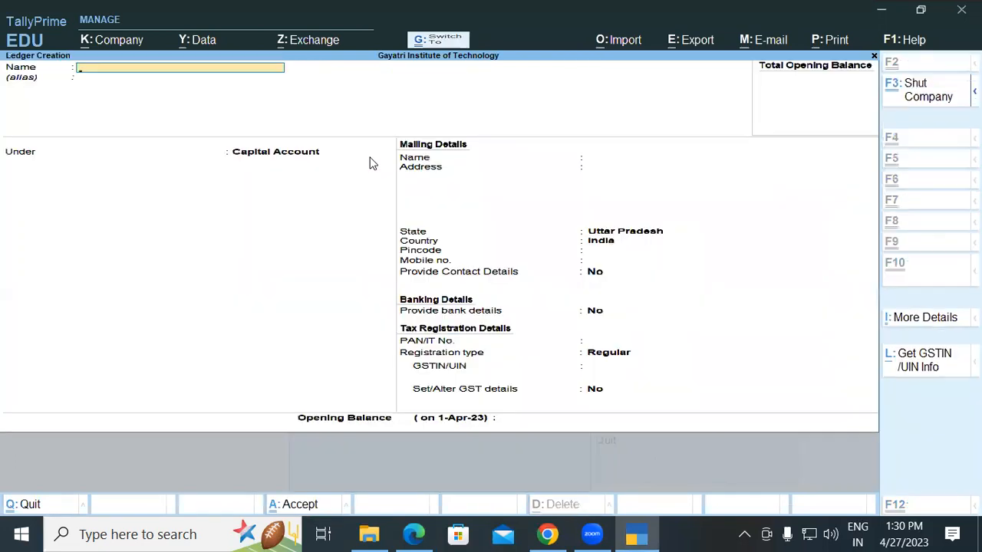
text(Prop. Capital Account)
key(Return)
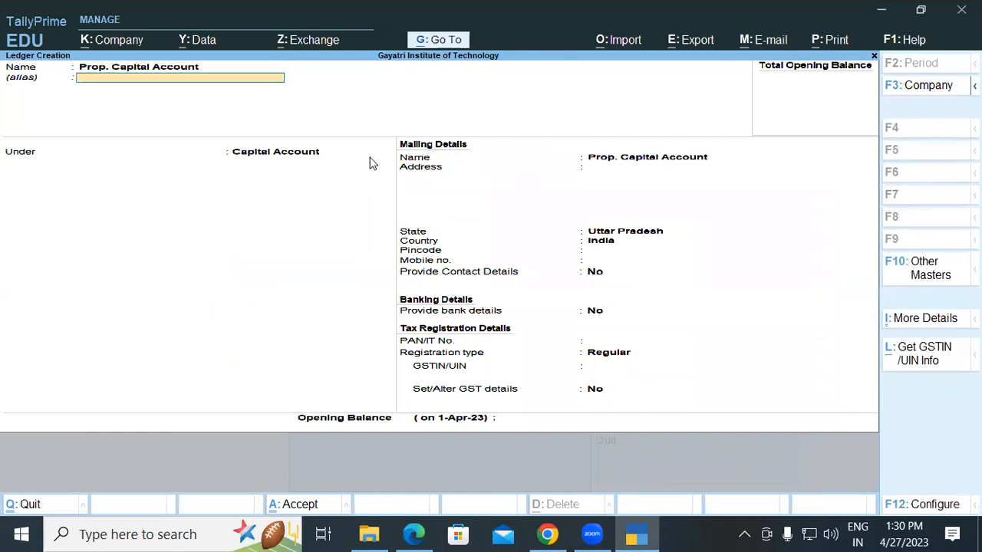
key(Return)
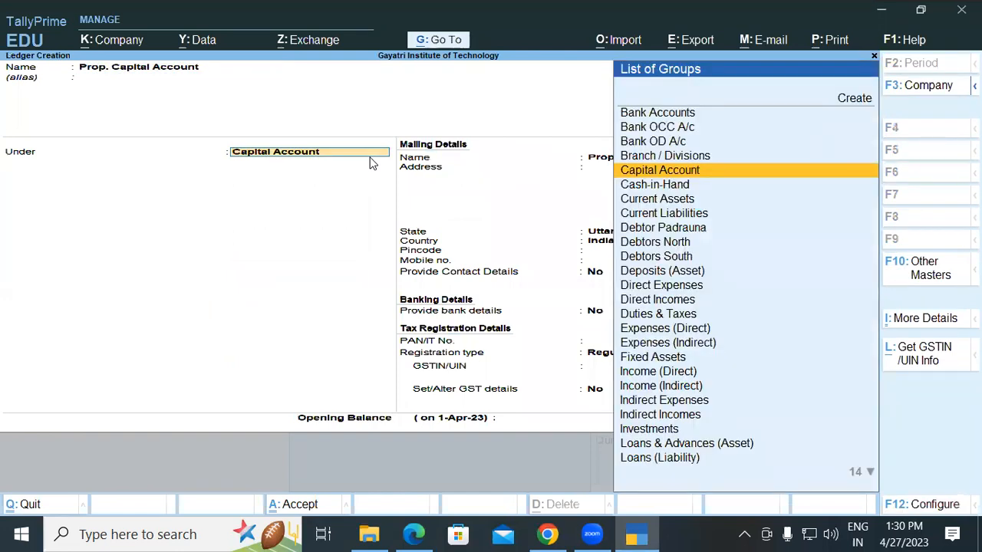
key(Return)
- Keep the ledger's mailing, banking and tax defaults, set its opening balance to 10,12,000 Cr and save it
key(Return)
key(Return)
key(Return)
key(Return)
key(Return)
key(Return)
key(Return)
key(Return)
key(Return)
key(Return)
key(Return)
key(Return)
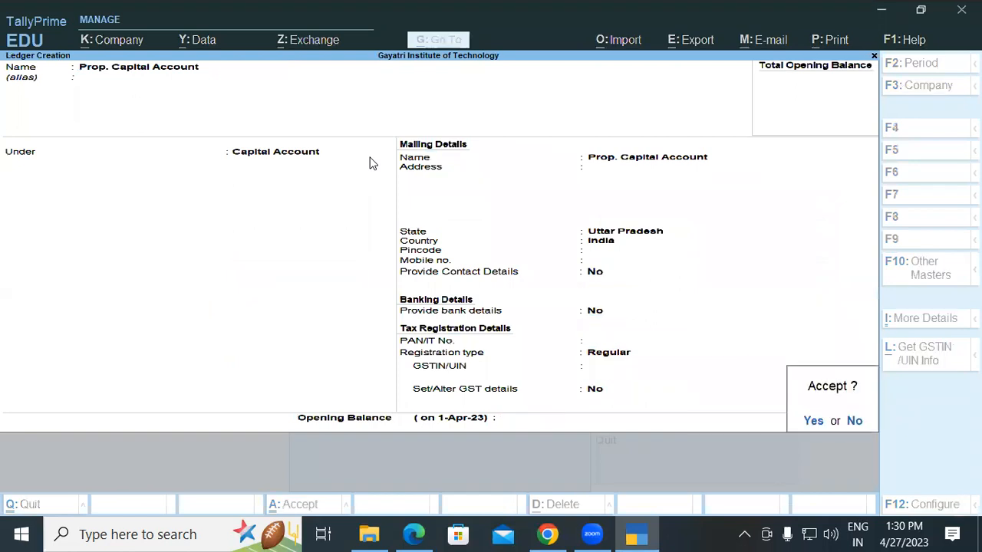
key(Escape)
text(1)
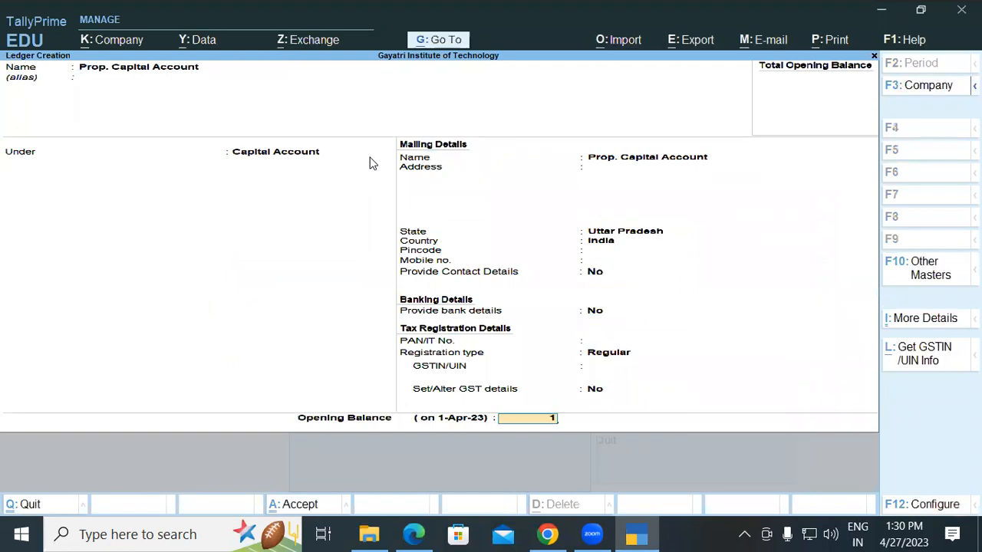
text(0,12,0000)
key(Return)
key(Return)
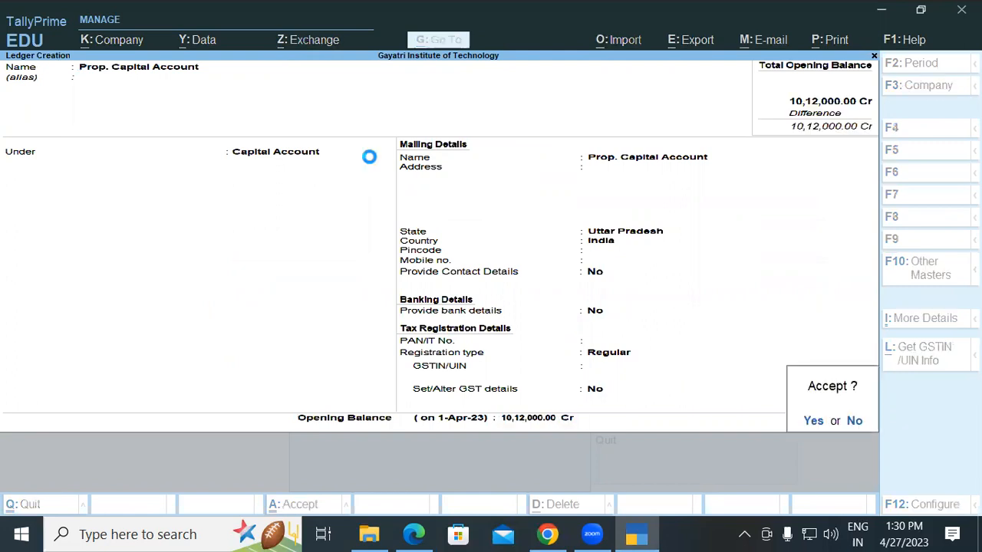
key(Return)
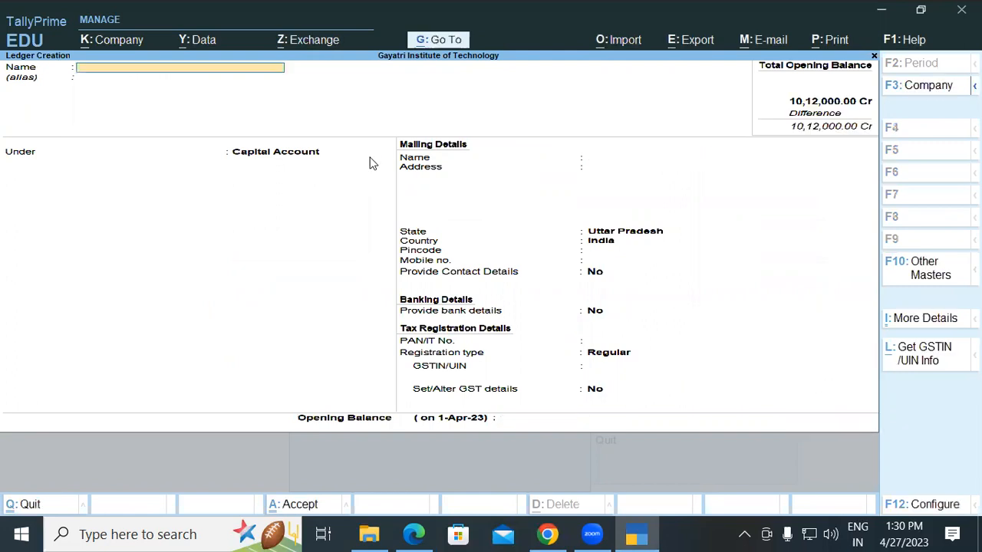
- Switch to the PDF in Edge, review the Loan(Liability) and Un-Secured Loan headings and copy the entry name Loan From Bajaj Finance
key(alt+Tab)
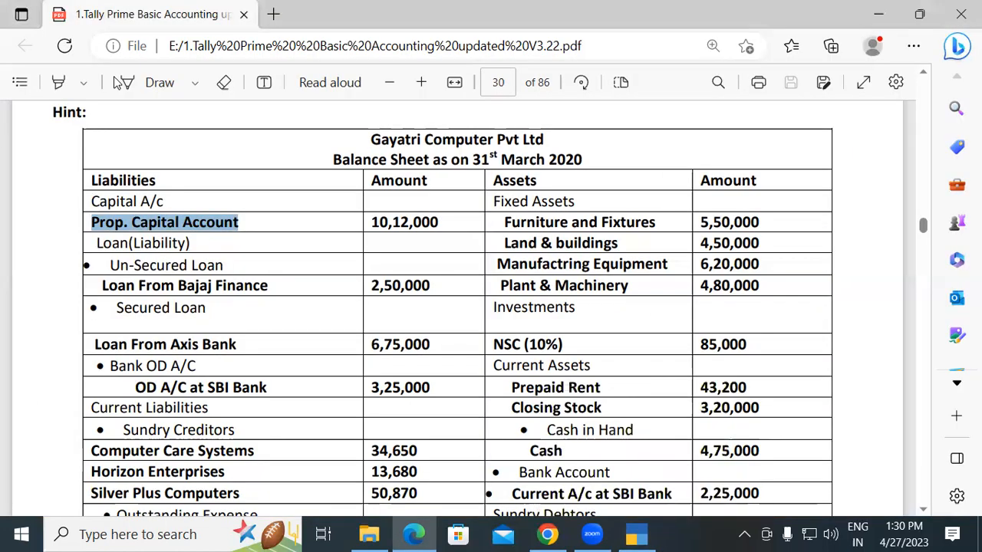
drag(97, 243, 194, 243)
click(193, 243)
drag(130, 266, 224, 267)
click(224, 267)
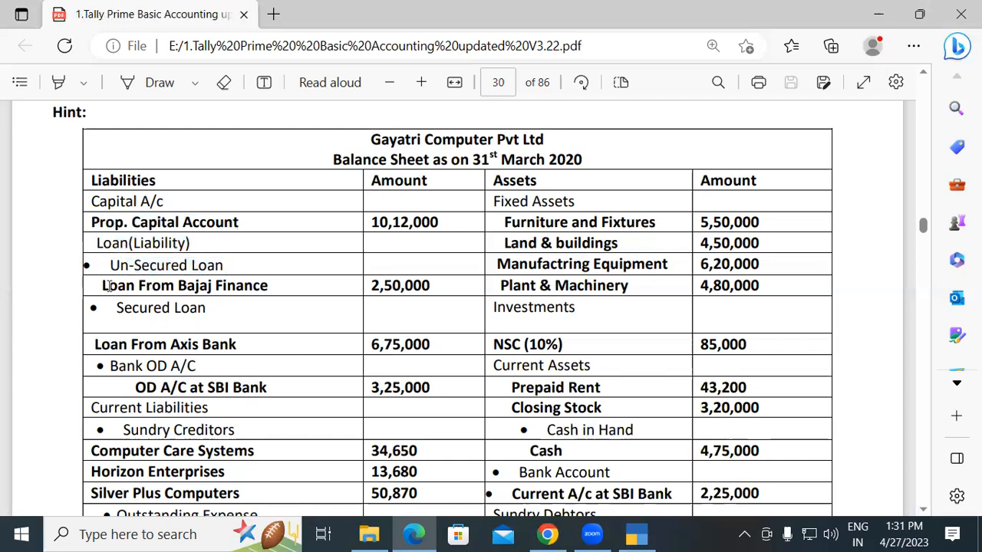
drag(102, 286, 270, 291)
key(ctrl+c)
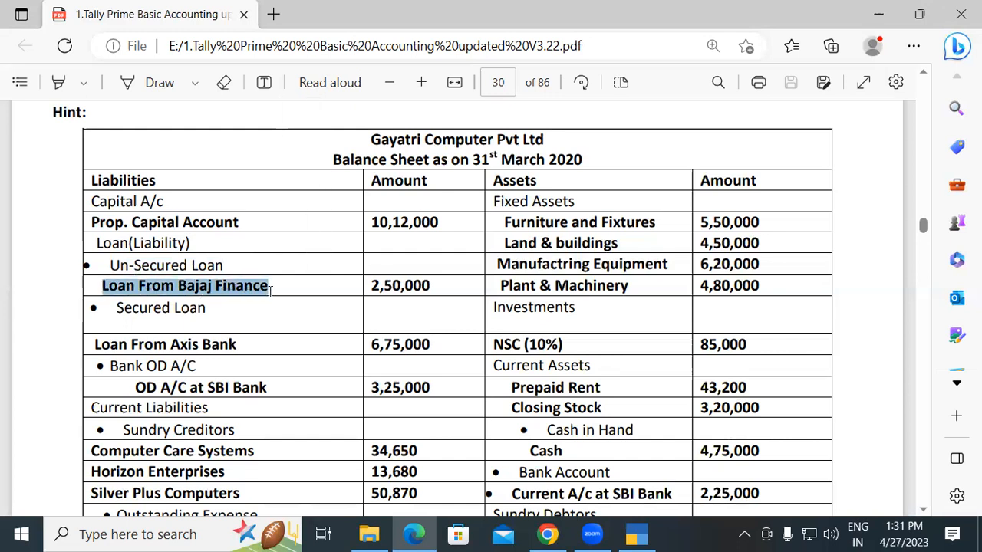
- Switch to TallyPrime, name the new ledger Loan From Bajaj Finance and place it under the Unsecured Loans group
key(alt+Tab)
key(ctrl)
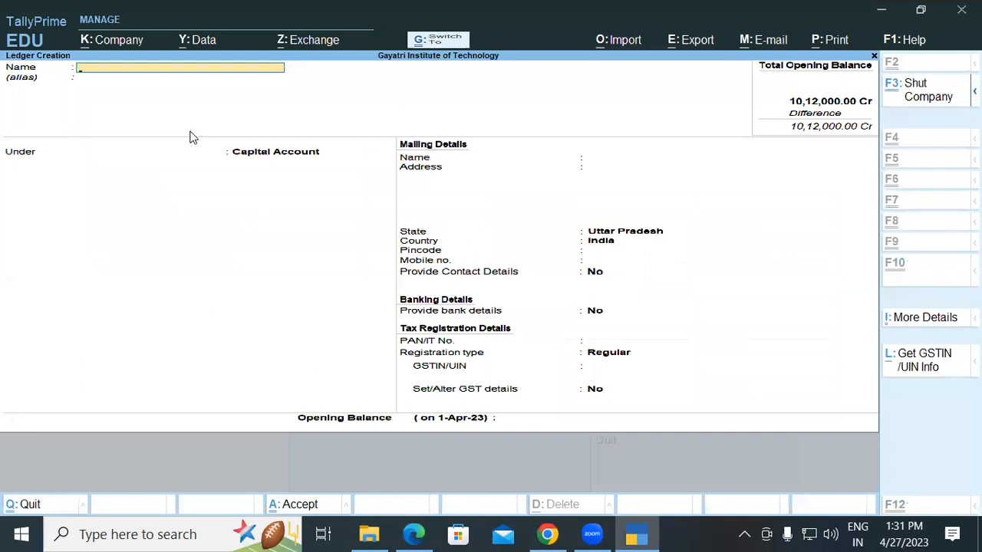
key(ctrl+v)
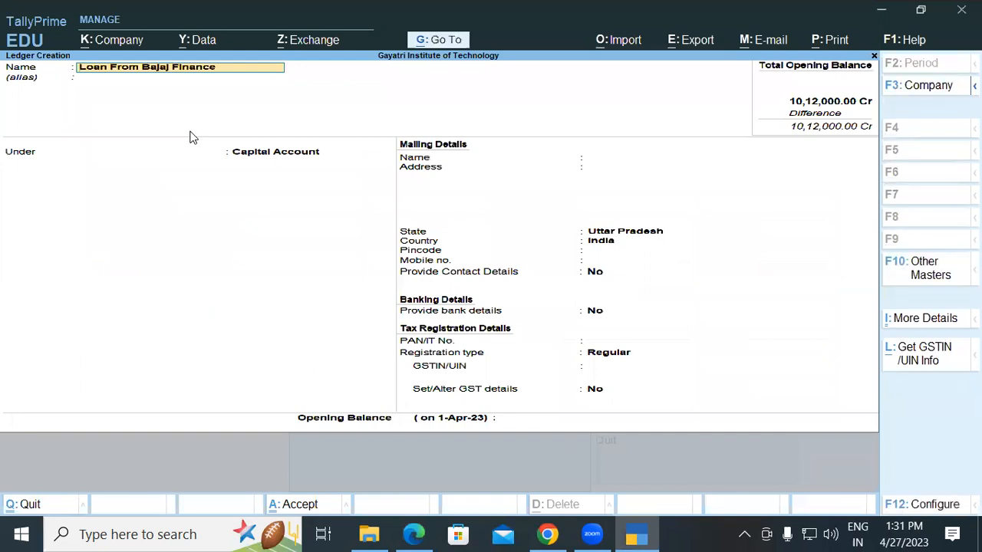
key(Return)
key(Return)
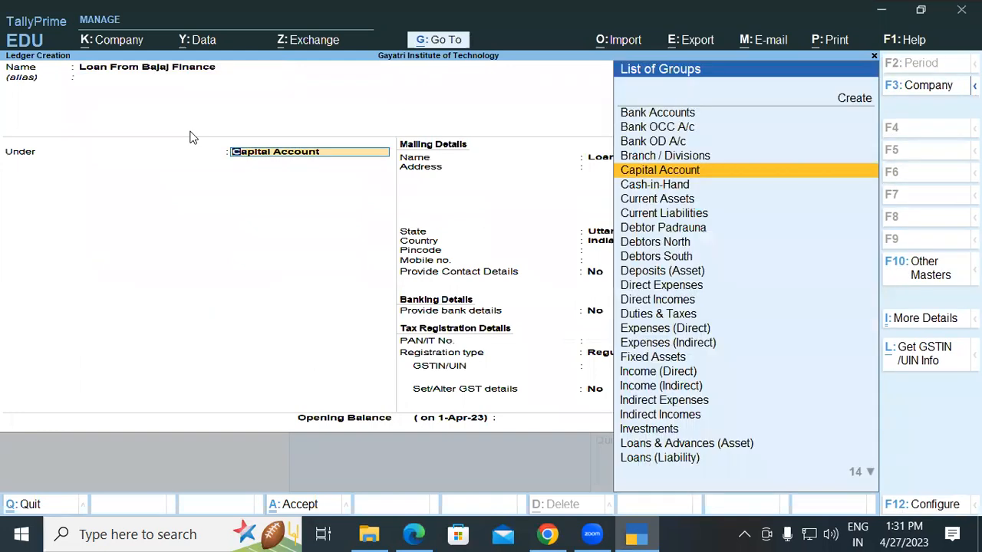
text(Uns)
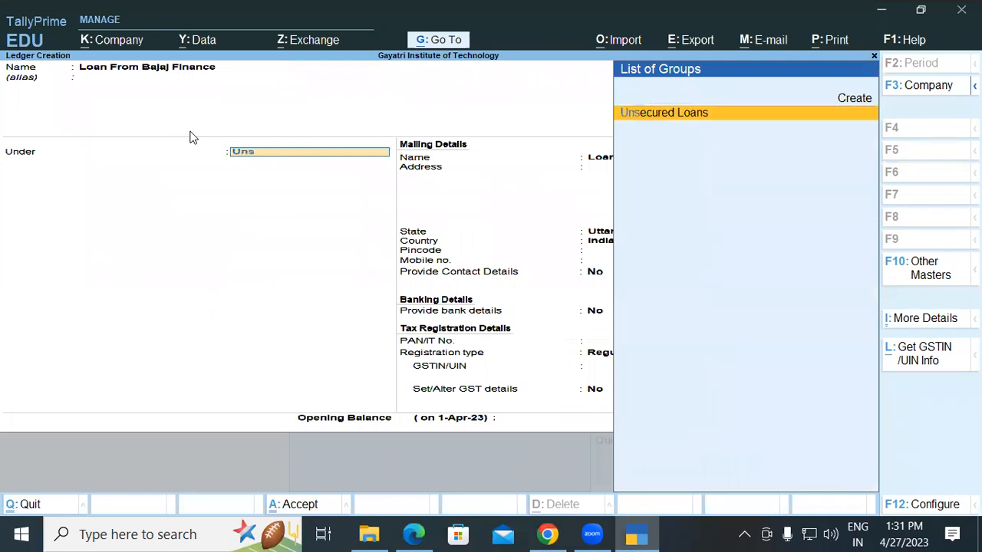
key(Return)
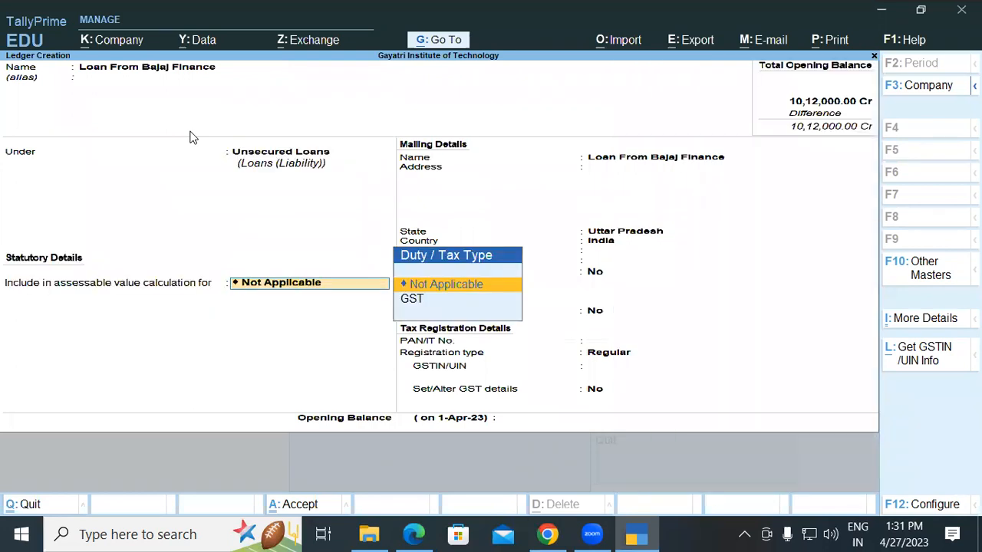
- Keep the Bajaj Finance ledger's statutory, mailing, banking and tax defaults and save it with the opening balance left blank
key(Return)
key(Return)
key(Return)
key(Return)
key(Return)
key(Return)
key(Return)
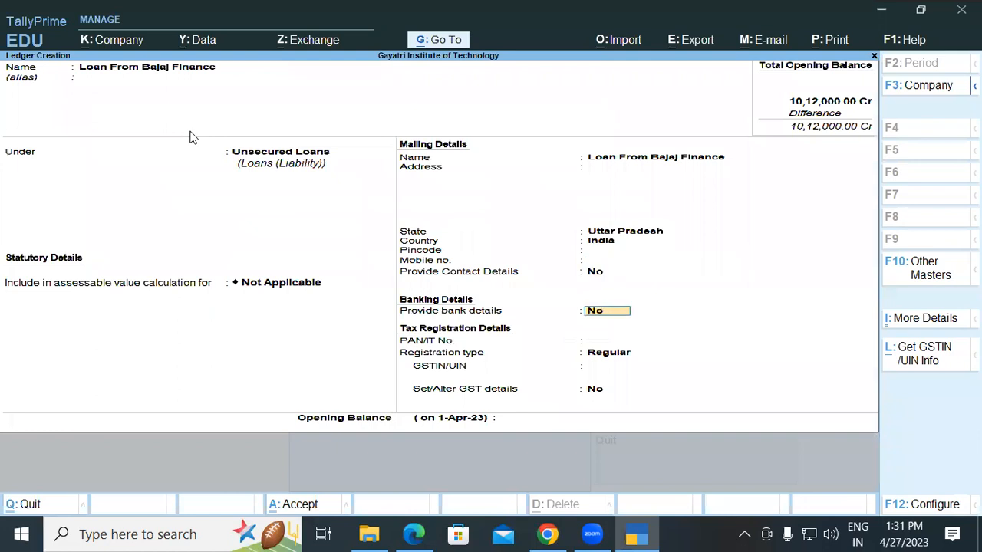
key(Return)
key(Return)
key(Return)
key(Return)
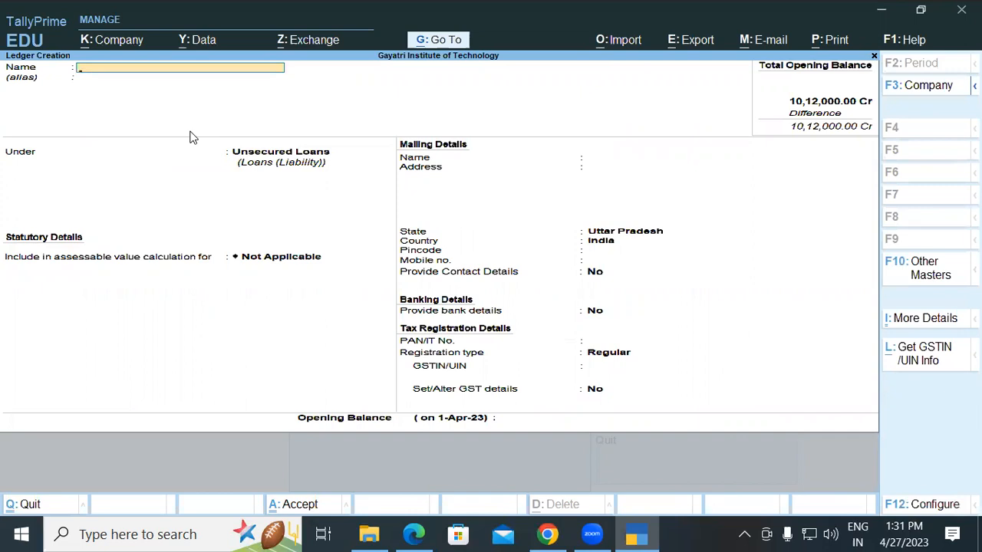
- Leave ledger creation and open the Loan From Bajaj Finance ledger for alteration
key(Escape)
key(Escape)
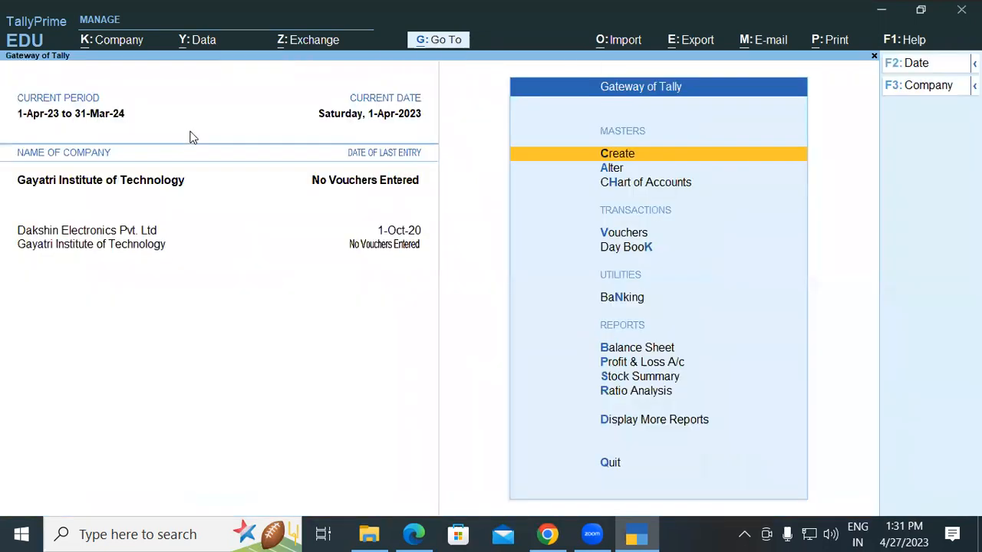
key(Down)
key(Return)
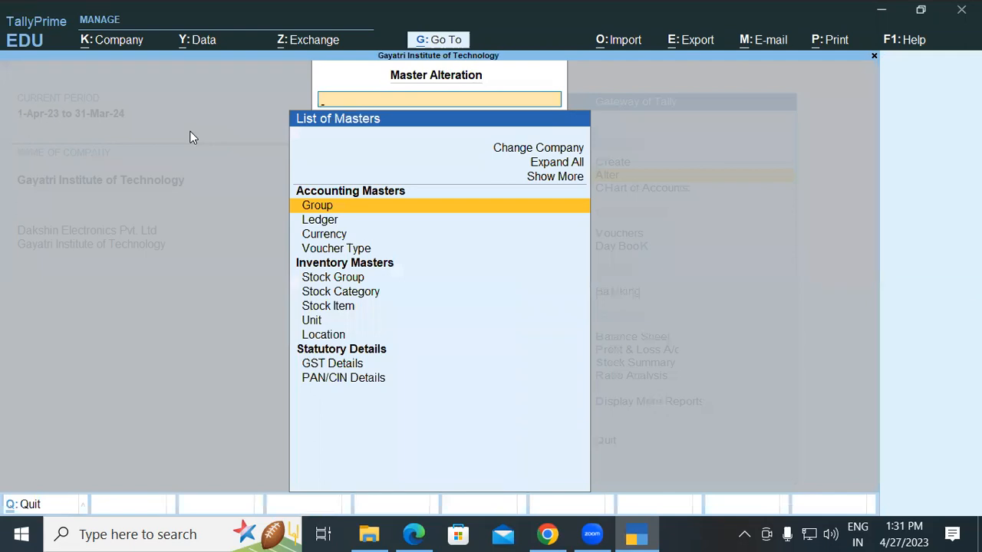
key(Down)
key(Return)
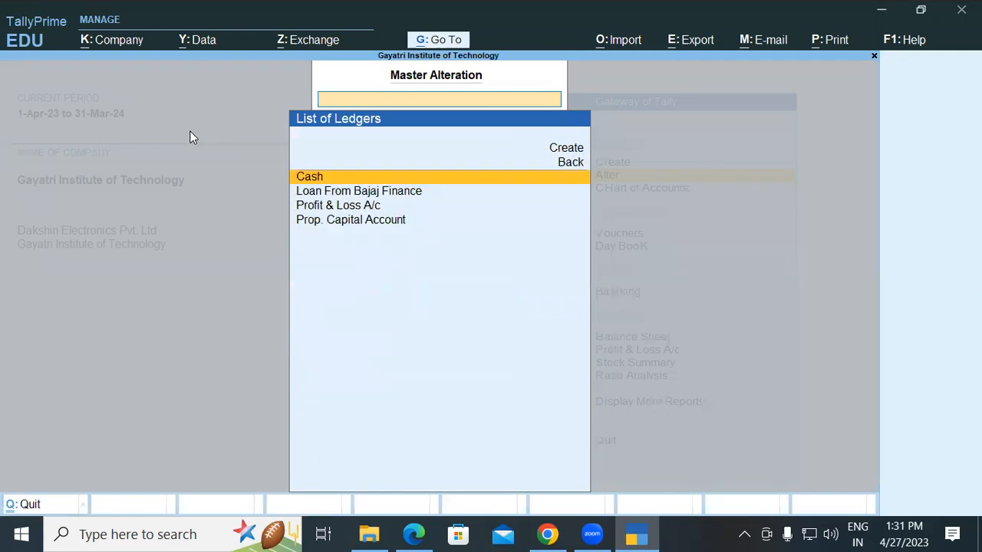
key(Down)
key(Return)
- Keep the ledger's existing details, set its opening balance to 2,50,000 Cr as given in the PDF and save the alteration
key(Return)
key(Return)
key(Return)
key(Return)
key(Return)
key(Return)
key(Return)
key(Return)
key(Return)
key(Return)
key(Return)
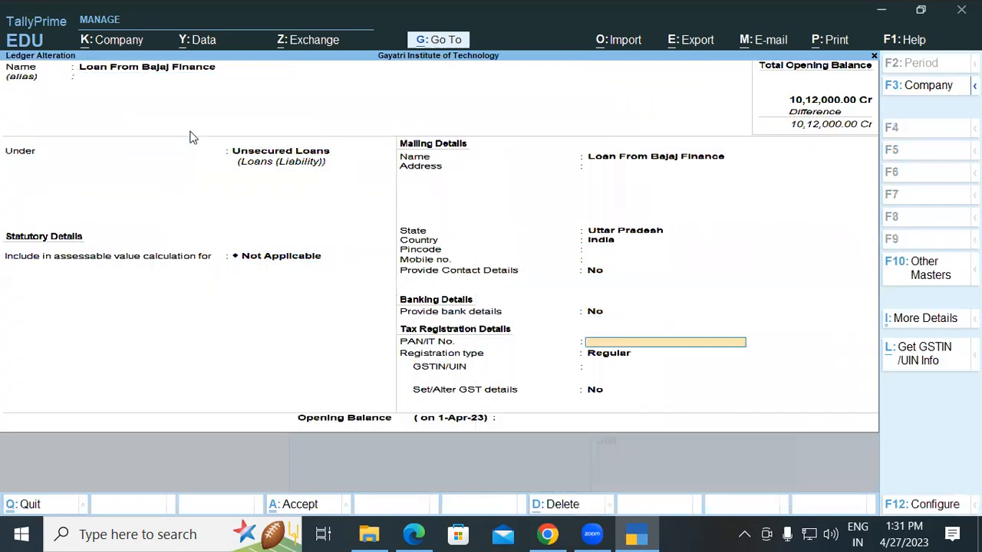
key(Return)
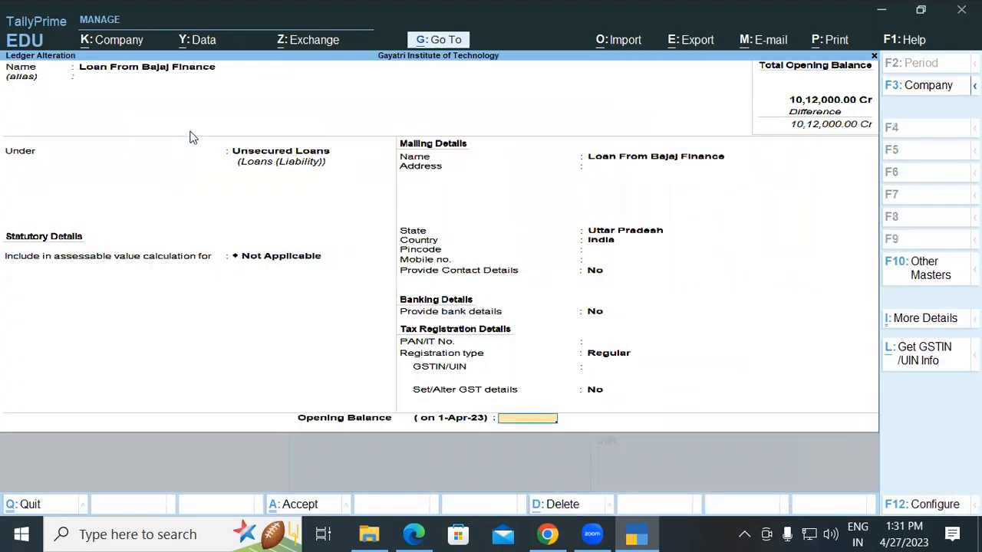
key(alt+Tab)
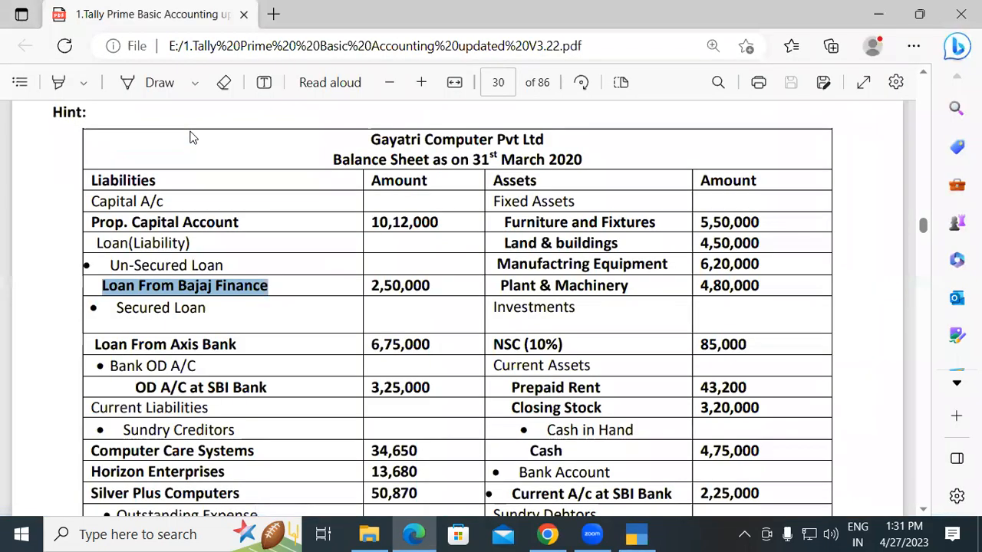
key(alt+Tab)
text(2500)
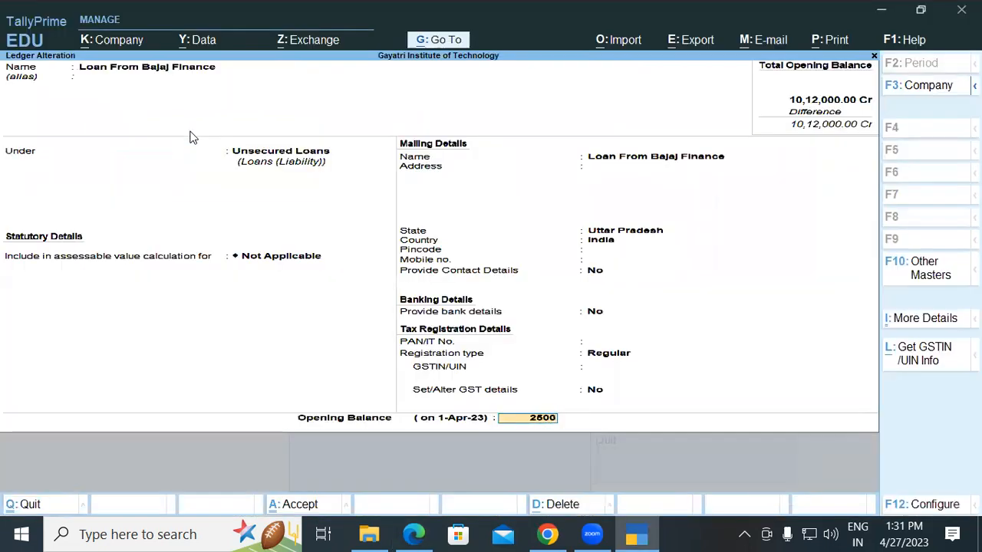
text(00)
key(Return)
key(Return)
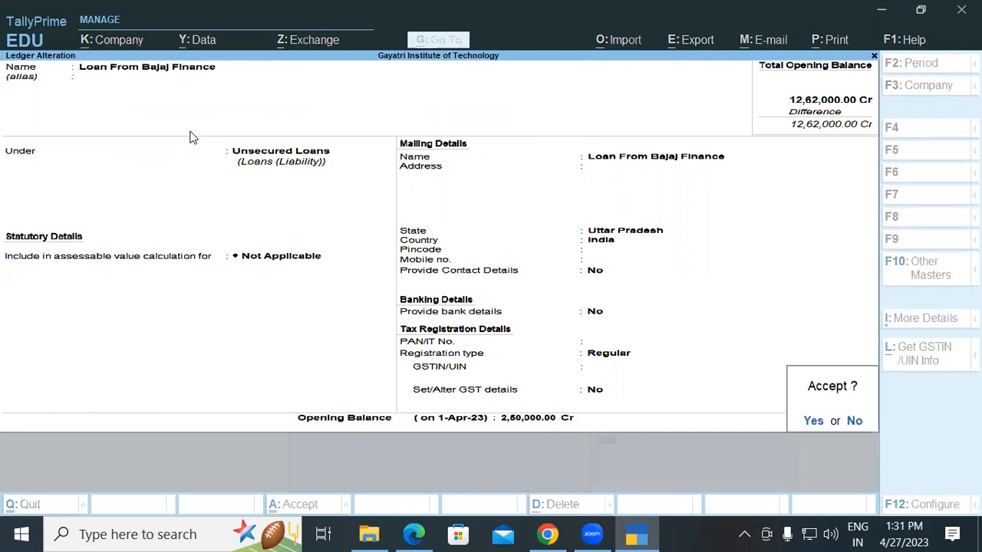
key(Return)
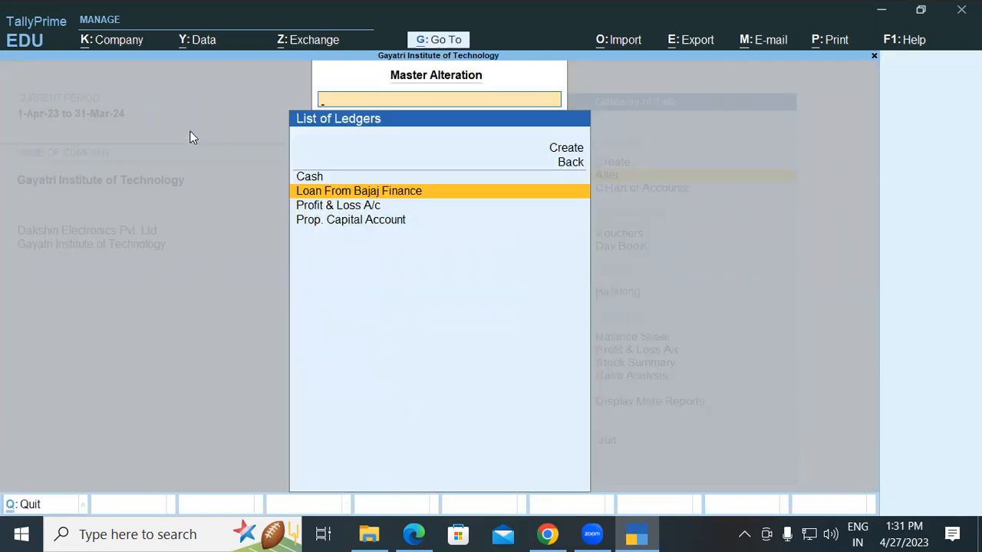
- Start another new ledger and switch to the PDF in Edge to select the entry name Loan From Axis Bank under Secured Loan
key(Up)
key(Up)
key(Up)
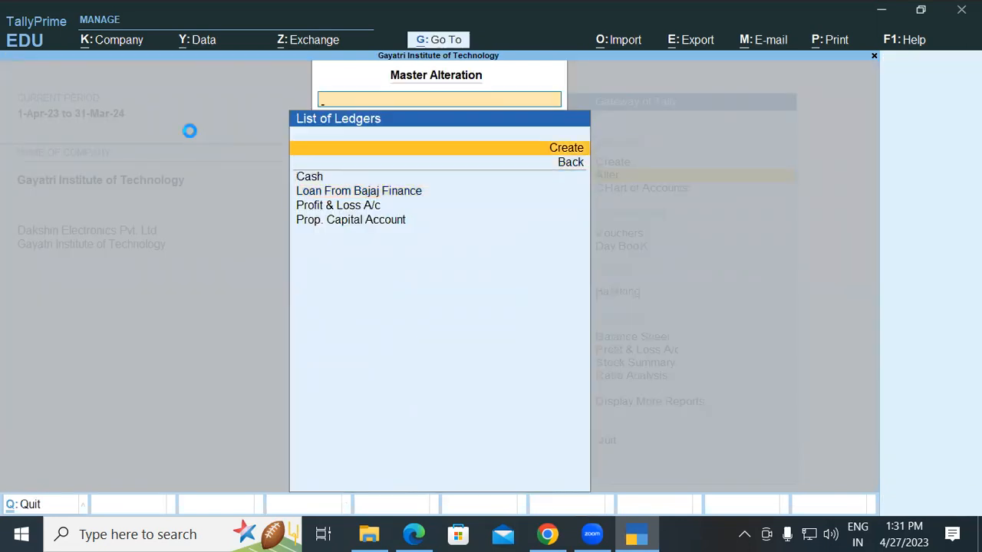
key(Return)
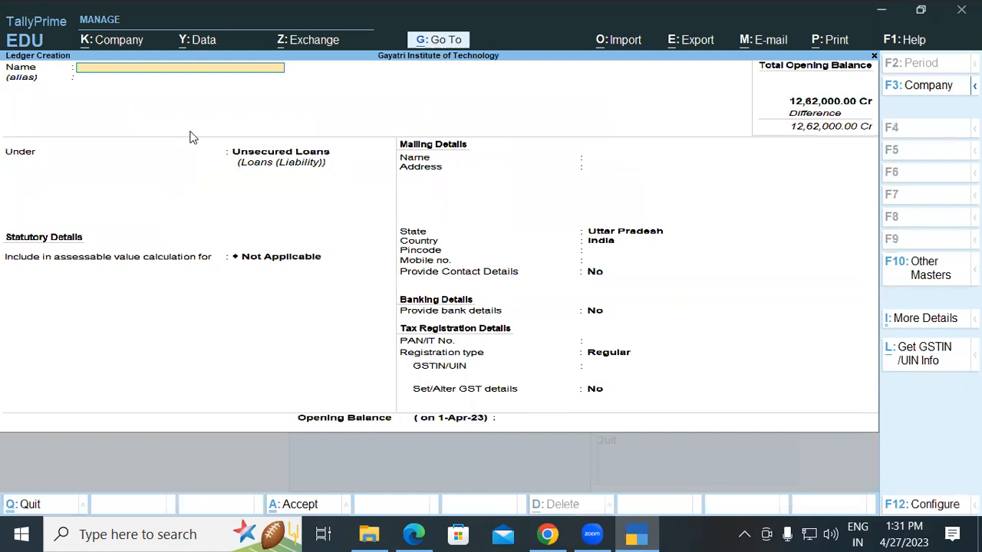
key(alt+Tab)
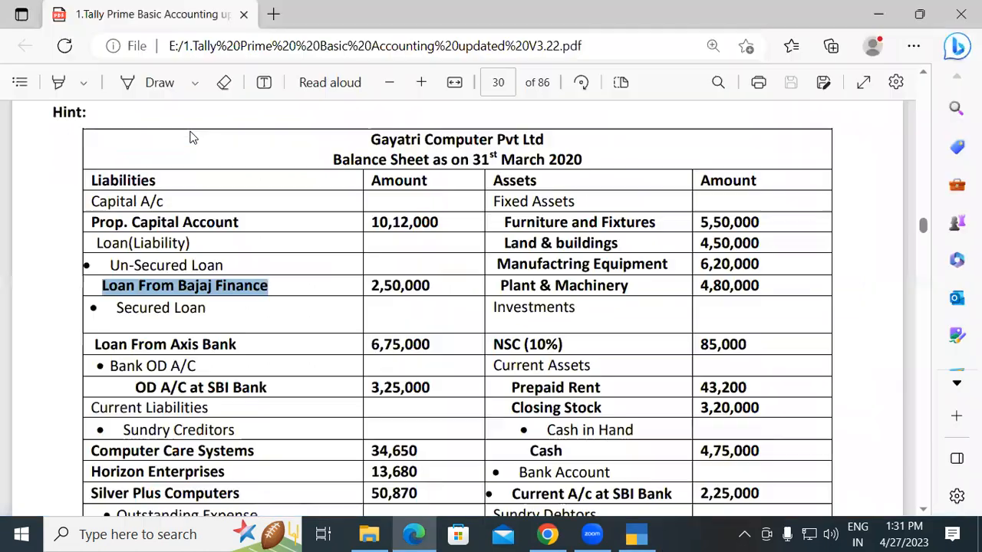
drag(117, 308, 208, 315)
click(158, 338)
drag(94, 345, 242, 344)
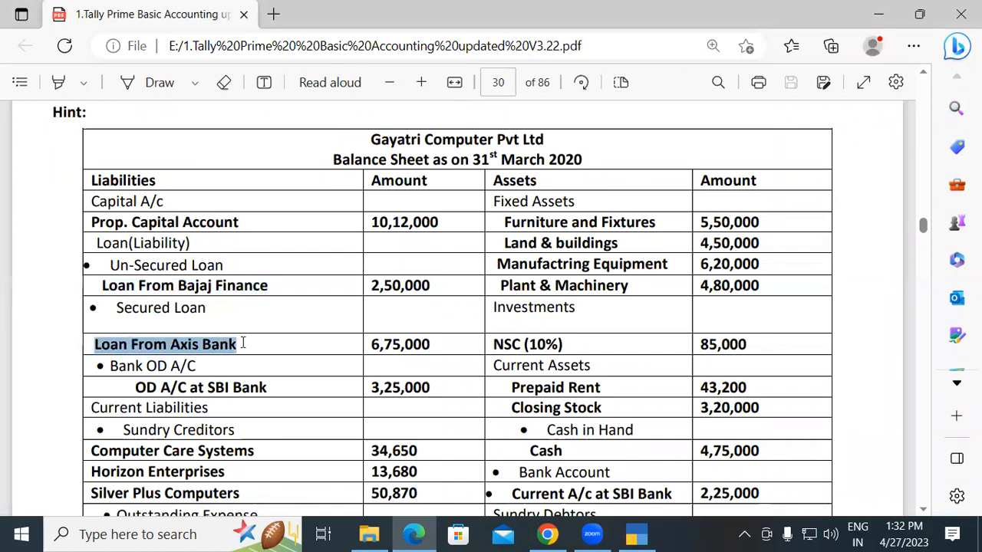
- Switch to TallyPrime, name the new ledger Loan From Axis Bank and place it under the Secured Loans group
key(alt+Tab)
key(ctrl+alt+v)
key(Return)
key(Return)
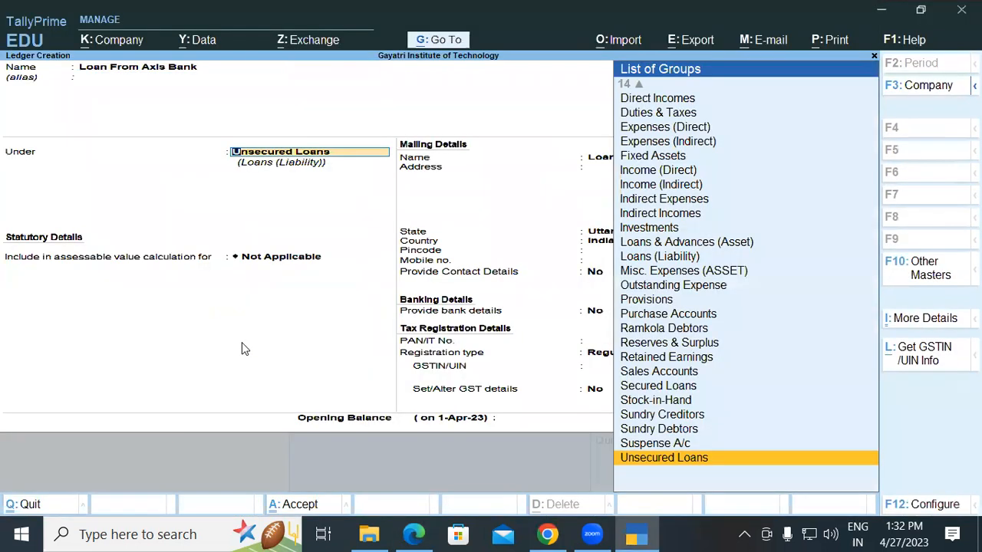
text(Sec)
key(Down)
key(Up)
key(Return)
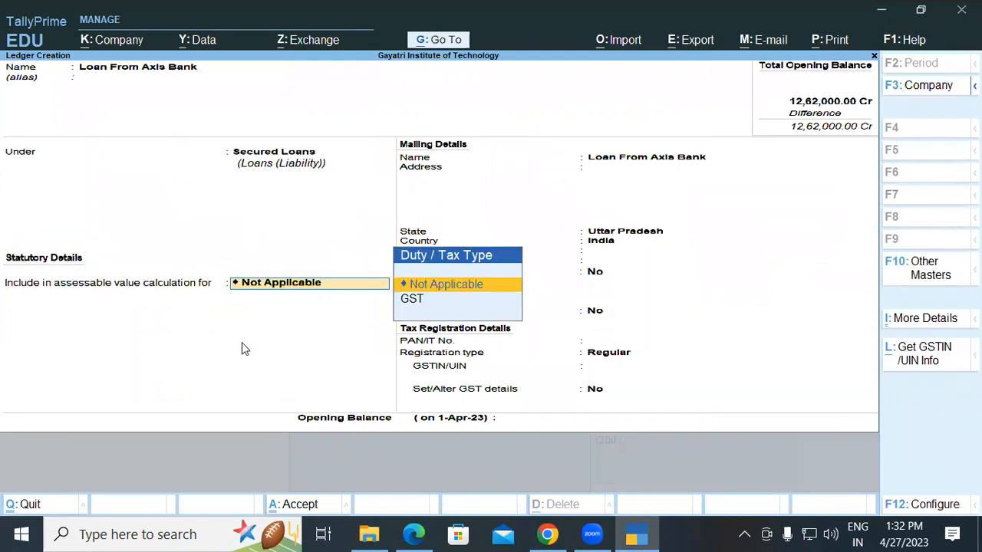
- Keep the Axis Bank loan ledger's remaining defaults, set its opening balance to 6,75,000 Cr and save it
key(Return)
key(Return)
key(Return)
key(Return)
key(Return)
key(Return)
key(Return)
key(Return)
key(Return)
key(Return)
key(Return)
key(Return)
key(Return)
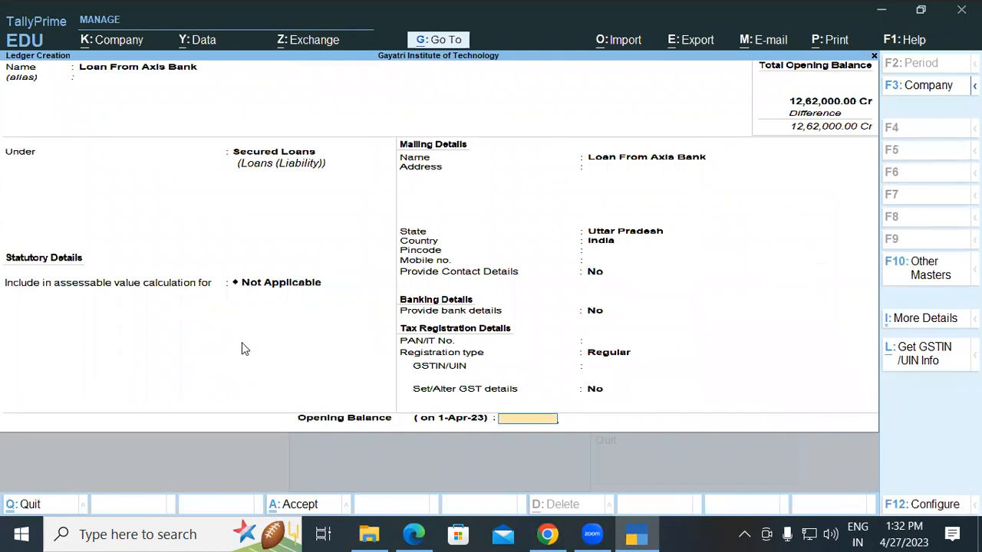
key(alt+Tab)
key(alt+Tab)
text(6,75,000)
key(Return)
key(Return)
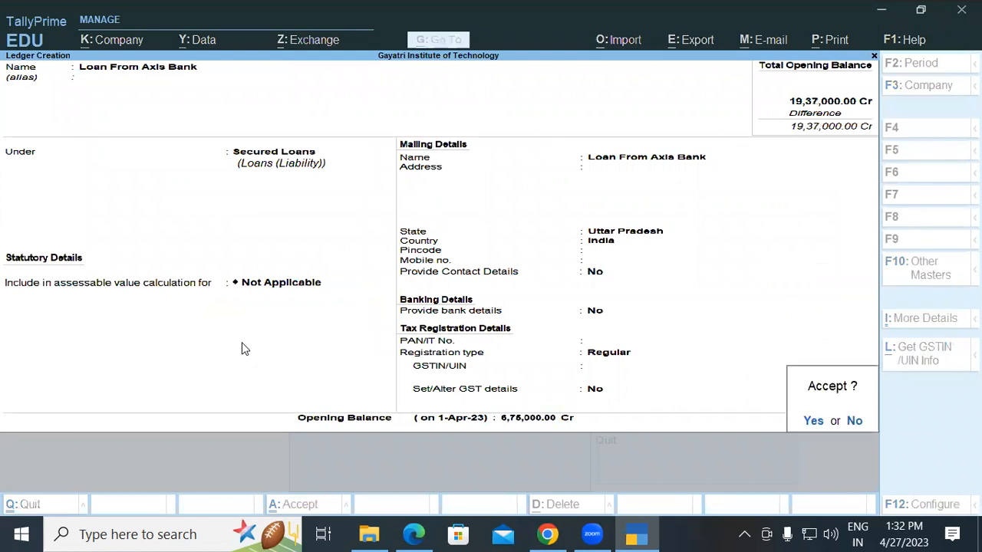
key(Return)
- Switch to the PDF in Edge, review the Bank OD A/C heading and select the entry name OD A/C at SBI Bank
key(alt+Tab)
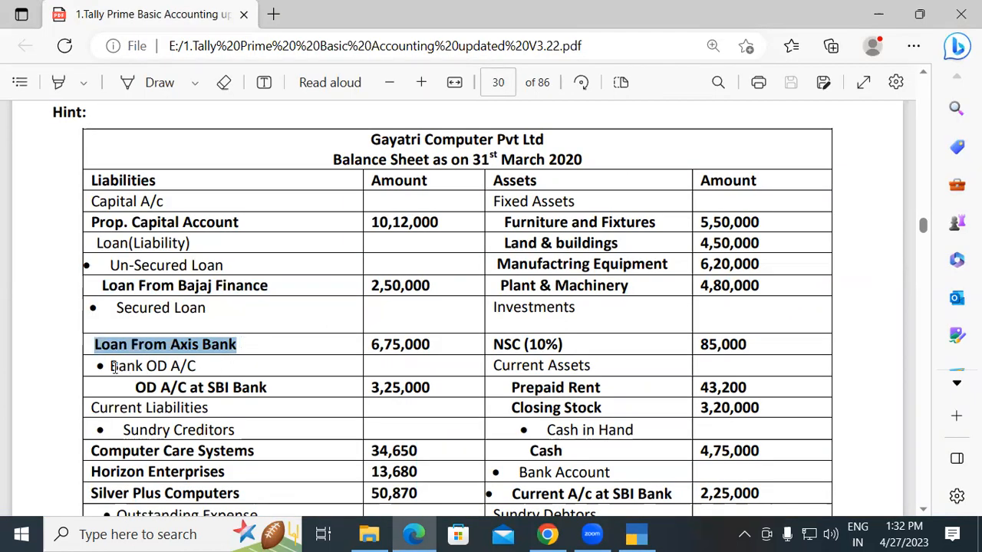
click(119, 369)
drag(119, 369, 203, 369)
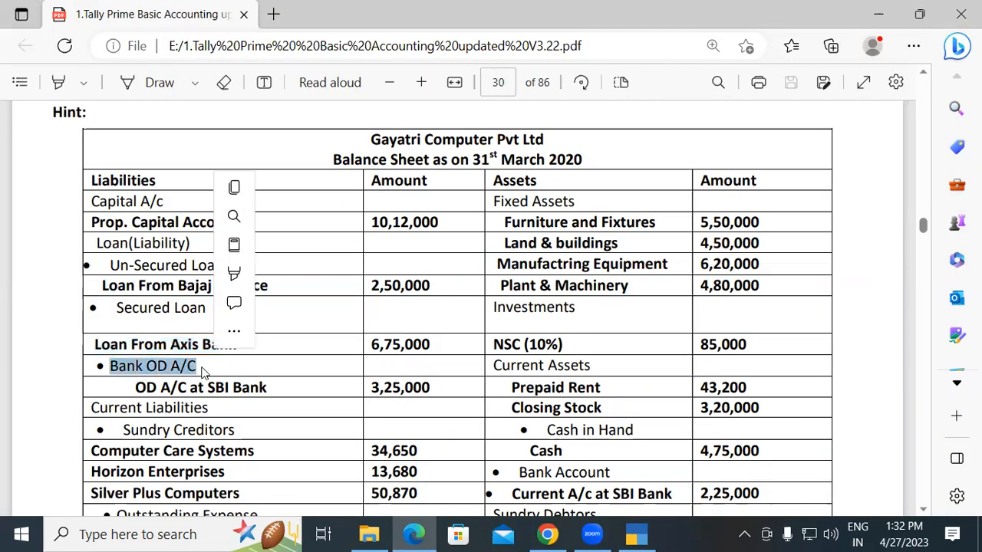
click(202, 369)
drag(134, 387, 273, 390)
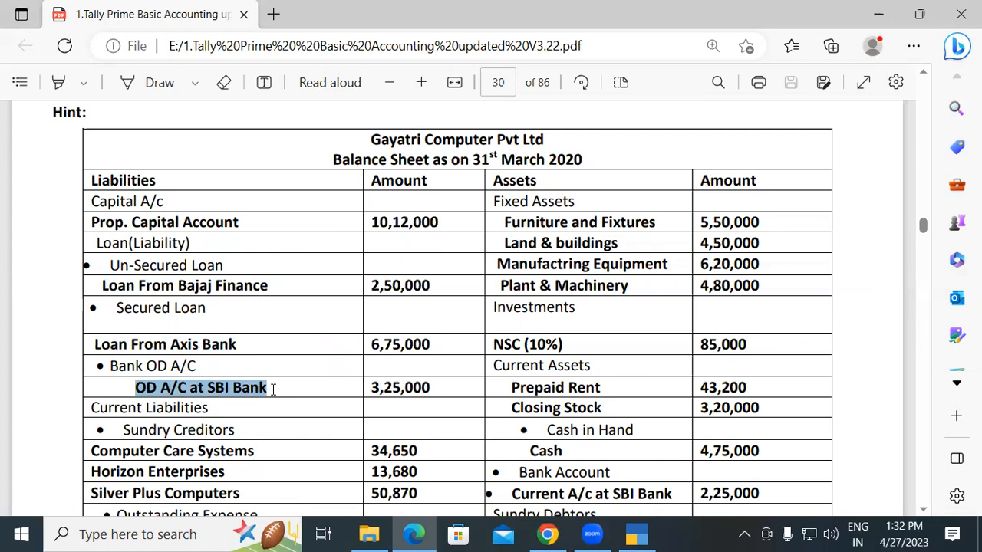
- Switch to TallyPrime, name the new ledger OD A/C at SBI Bank and place it under Bank OD A/c with no OD limit
key(alt+Tab)
key(ctrl+alt+v)
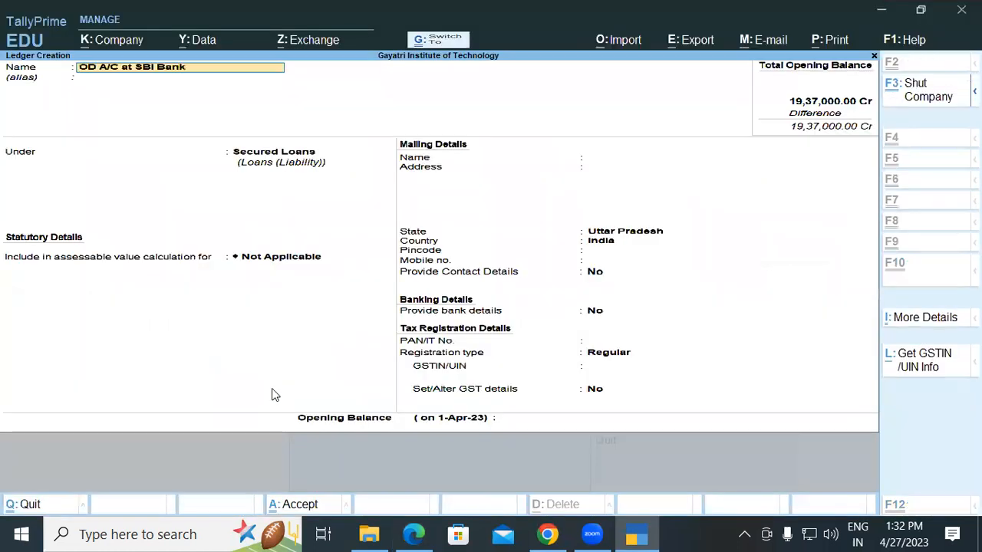
key(Return)
key(Return)
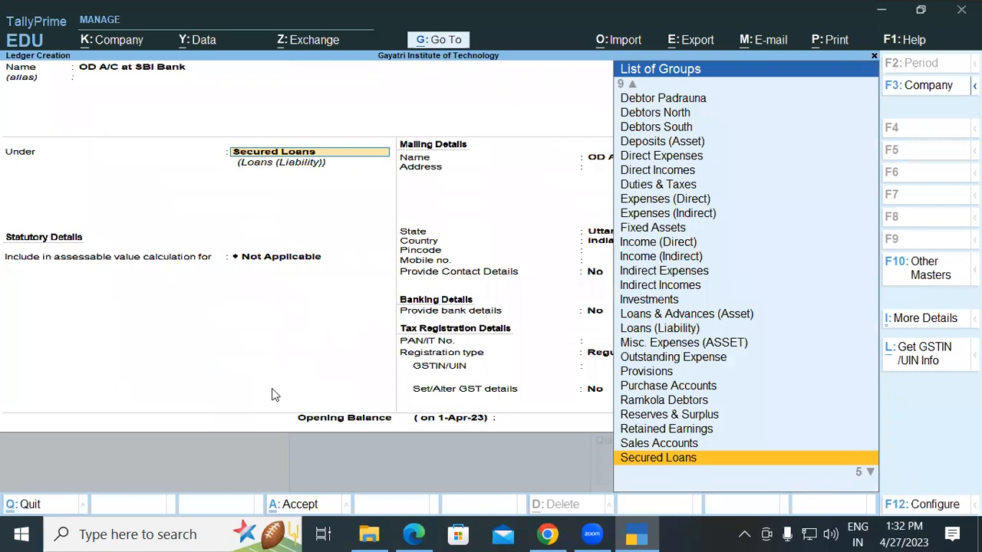
text(Ban)
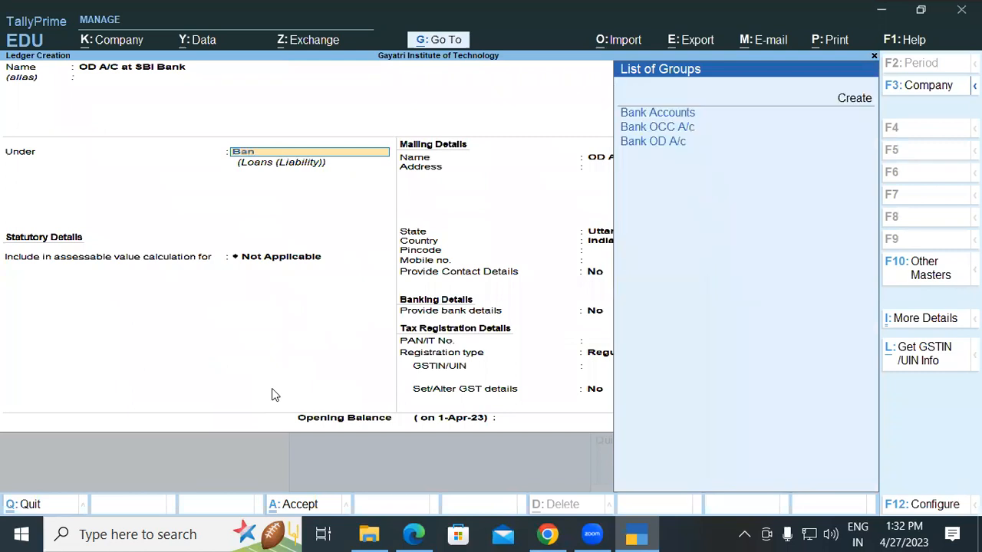
key(Down)
key(Down)
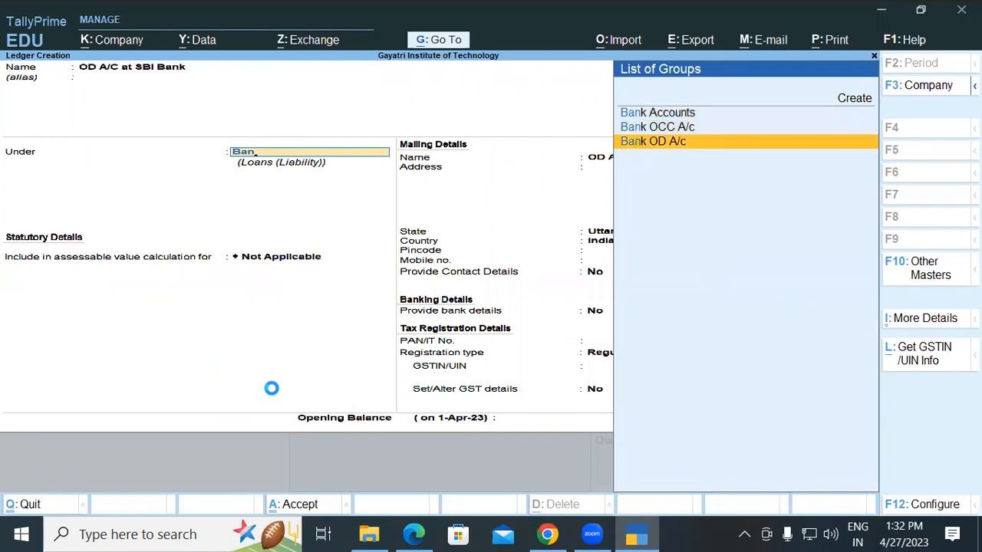
key(Return)
key(Return)
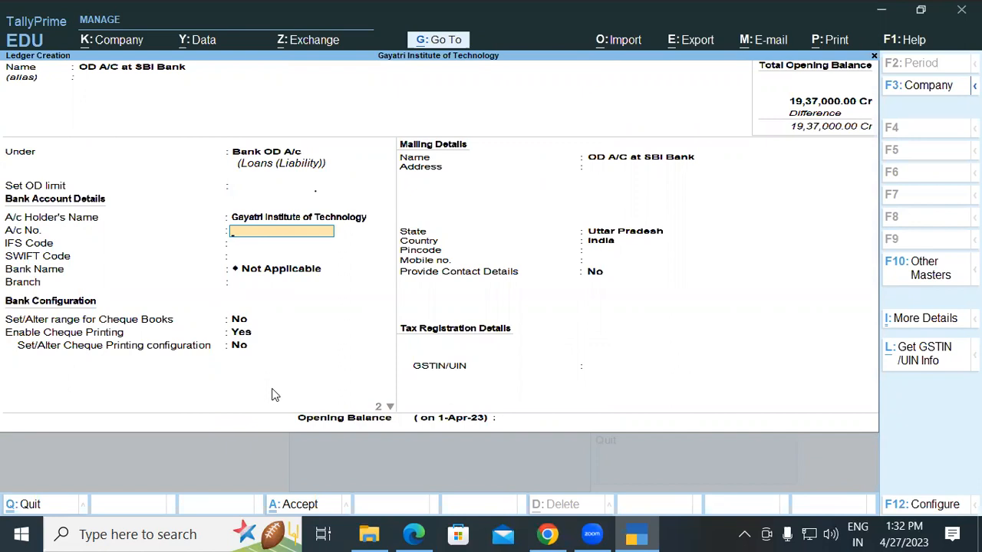
- Keep the OD A/C at SBI Bank ledger's default bank account, bank configuration and mailing details up to the opening balance
key(Return)
key(Return)
key(Return)
key(Return)
key(Return)
key(Return)
key(Return)
key(Return)
key(Return)
key(Return)
key(Return)
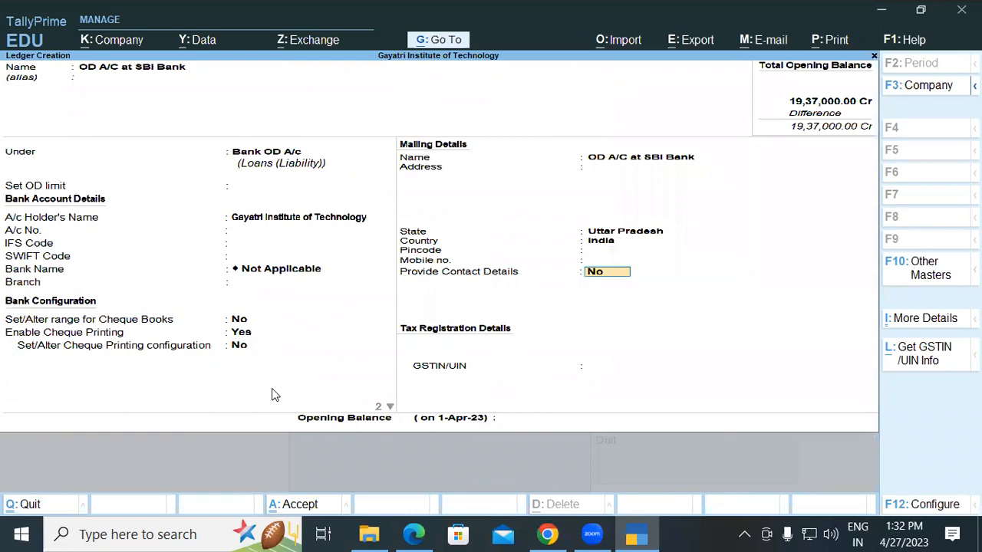
key(Return)
key(Return)
key(Return)
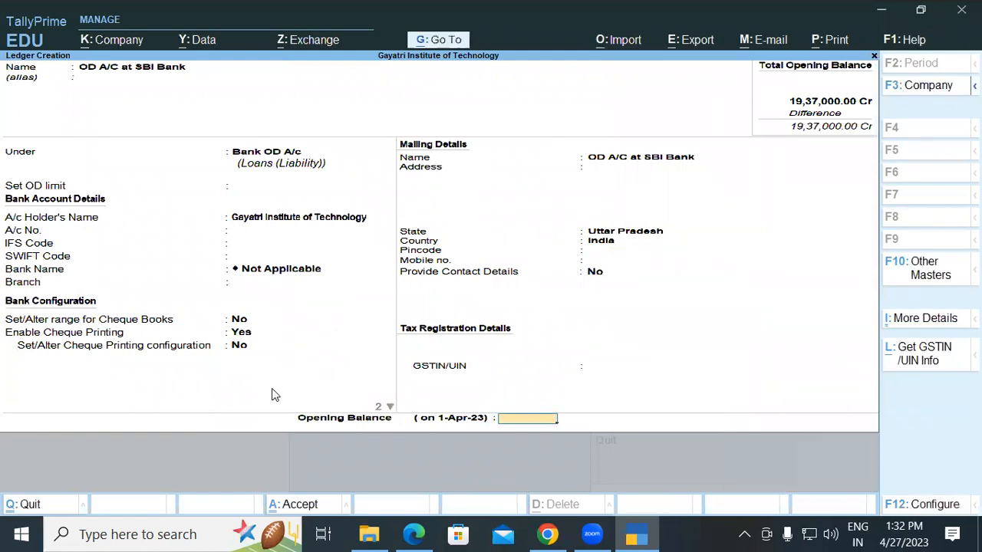
- Check the overdraft amount in the PDF, set the OD A/C at SBI Bank opening balance to 3,25,000 Cr and save the ledger
key(alt+Tab)
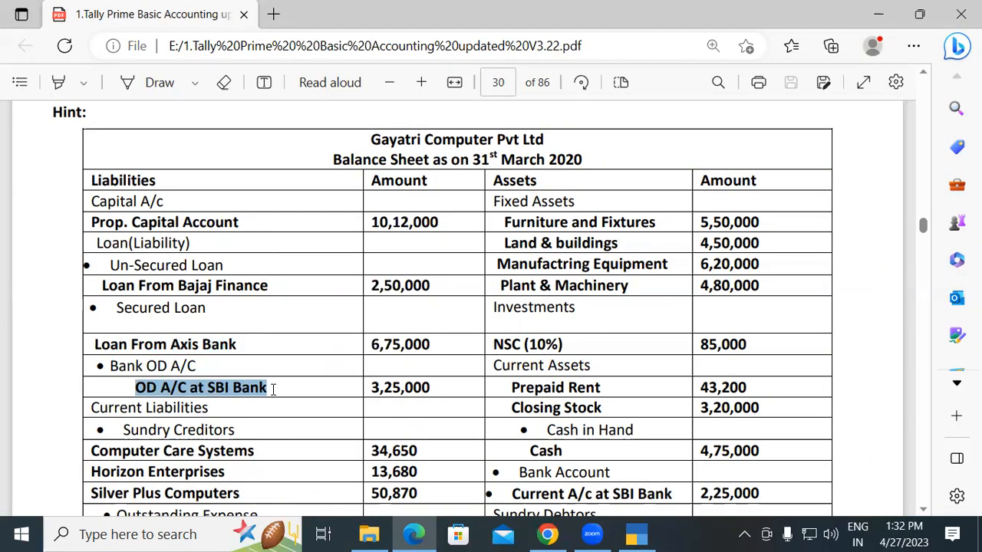
key(alt+Tab)
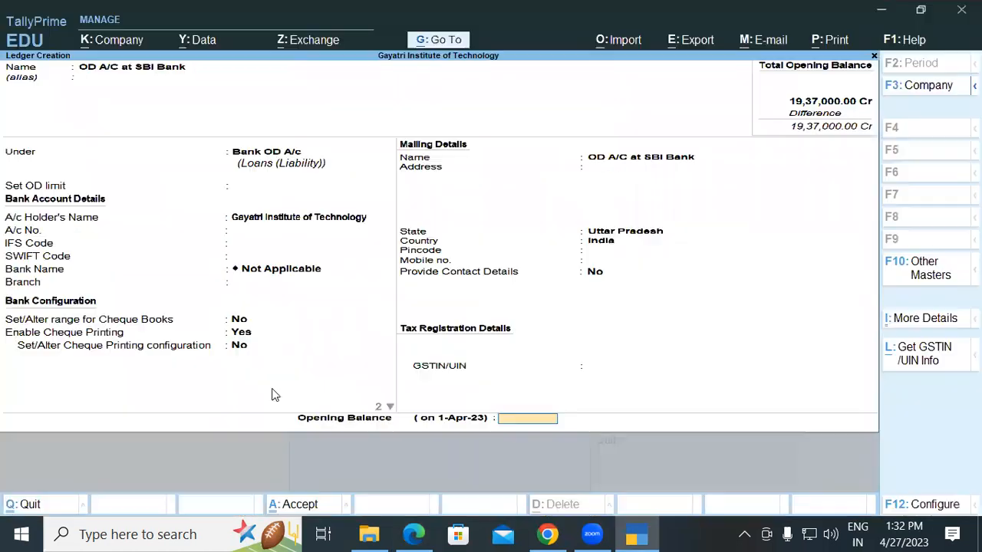
text(325000)
key(Return)
key(Return)
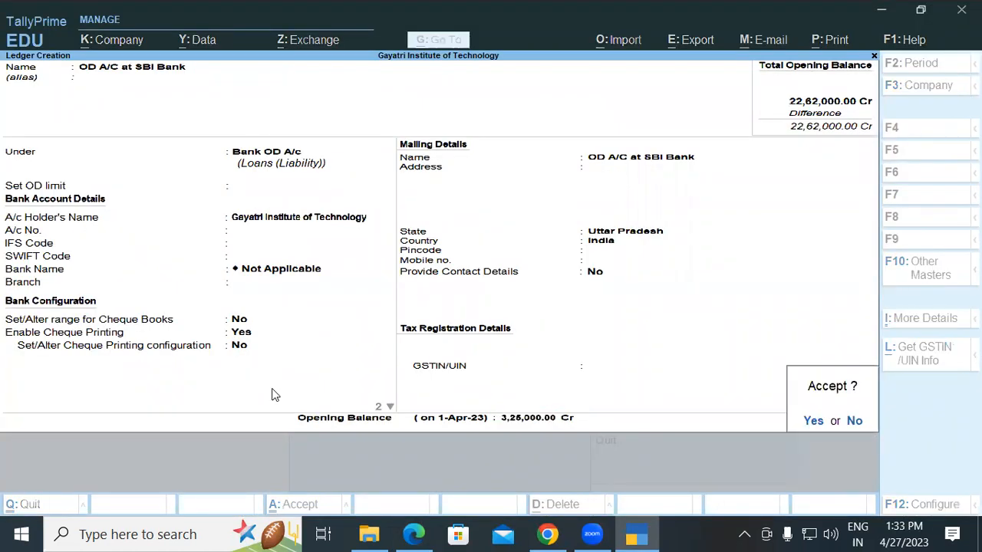
key(Return)
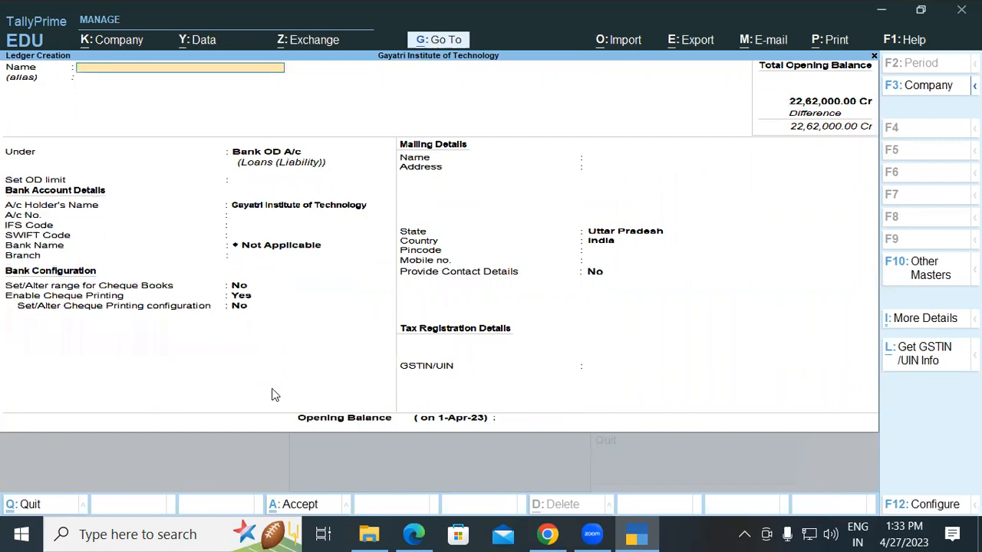
- Switch to the PDF in Edge and review the Current Liabilities and Sundry Creditors headings with the three creditor entries below them
key(alt+Tab)
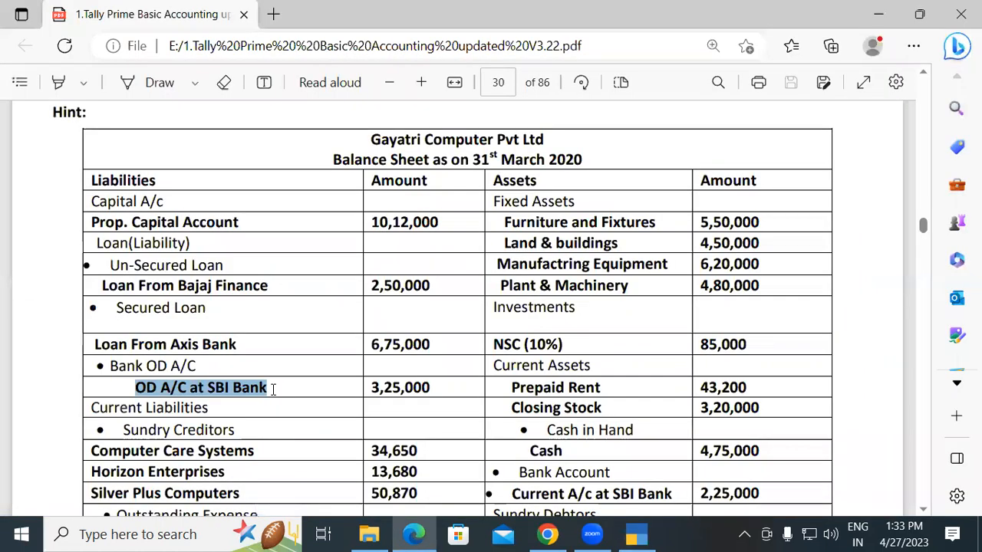
scroll(923, 509, down, 3)
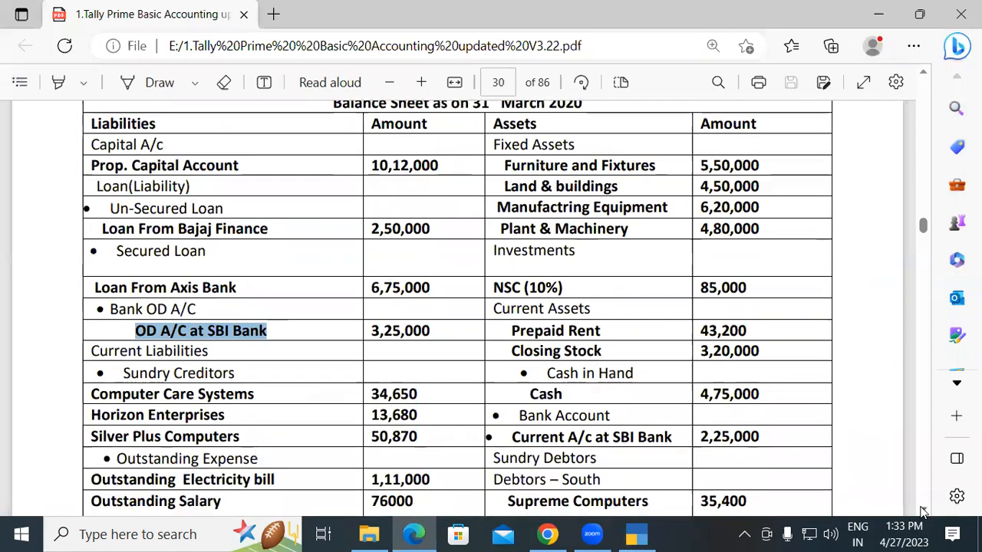
drag(92, 295, 209, 295)
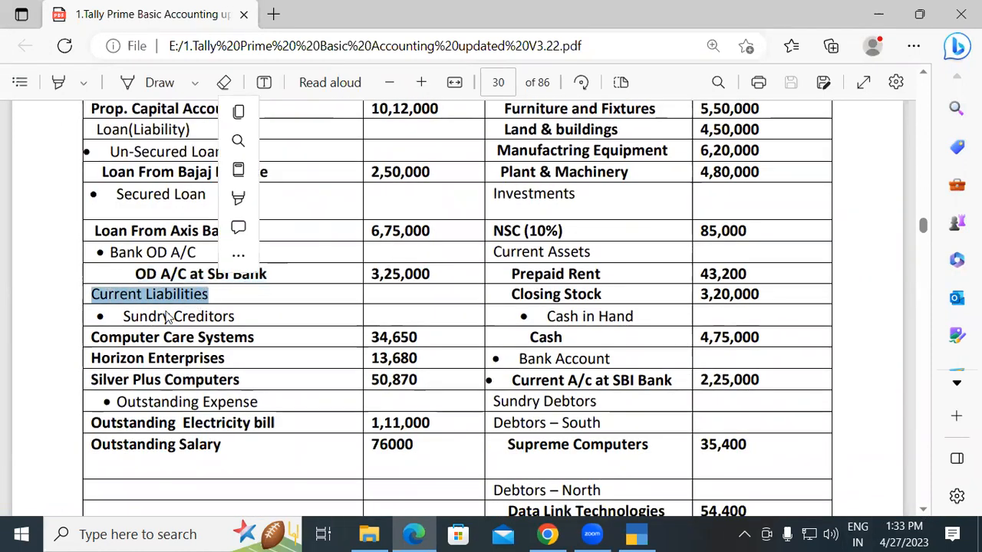
click(127, 316)
drag(127, 316, 234, 318)
click(234, 318)
drag(91, 338, 256, 339)
click(112, 364)
drag(90, 361, 225, 359)
click(192, 379)
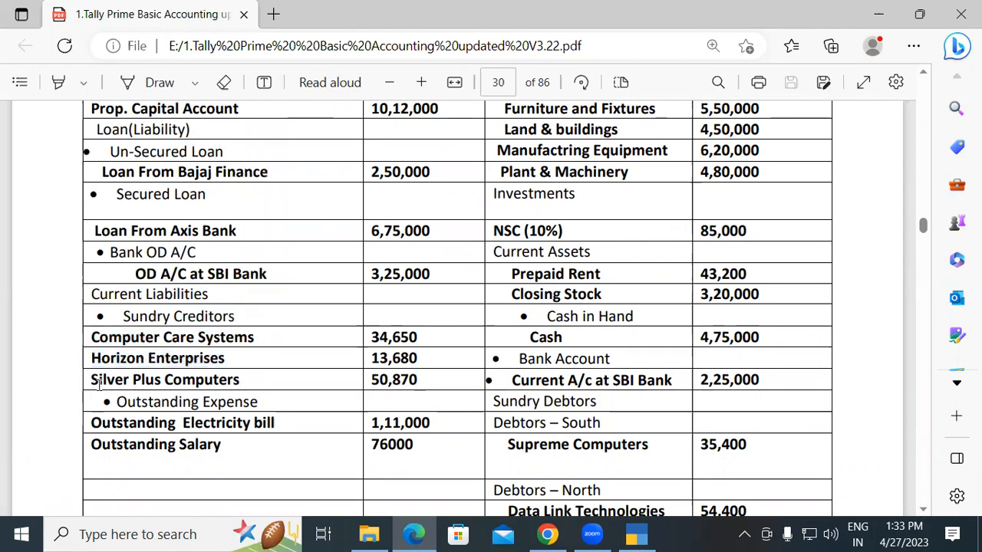
drag(91, 380, 241, 380)
click(243, 381)
drag(93, 340, 259, 342)
click(213, 367)
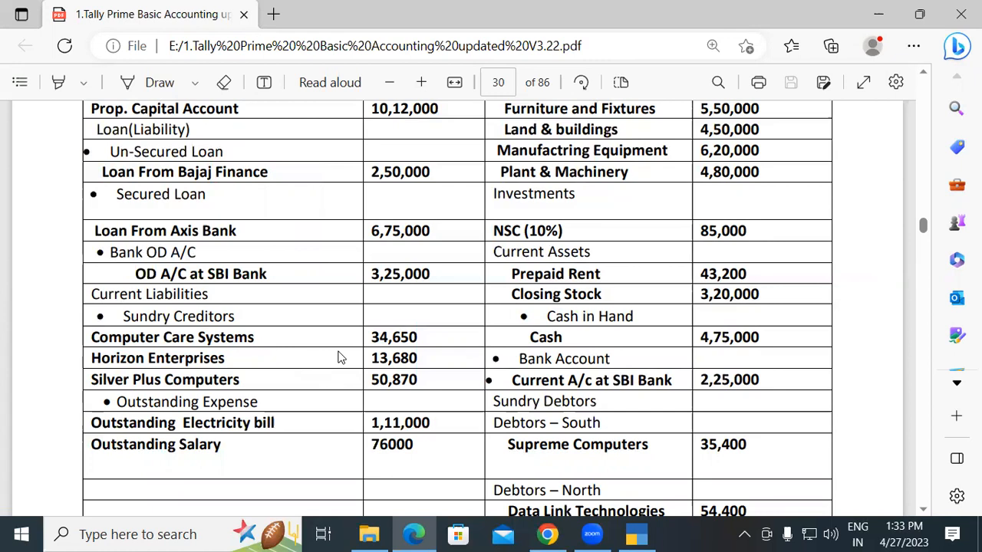
drag(92, 338, 201, 319)
click(388, 345)
click(152, 295)
drag(144, 374, 165, 362)
click(364, 362)
- Copy Computer Care Systems from the PDF into TallyPrime as the new ledger's name and place it under Sundry Creditors
drag(92, 341, 258, 343)
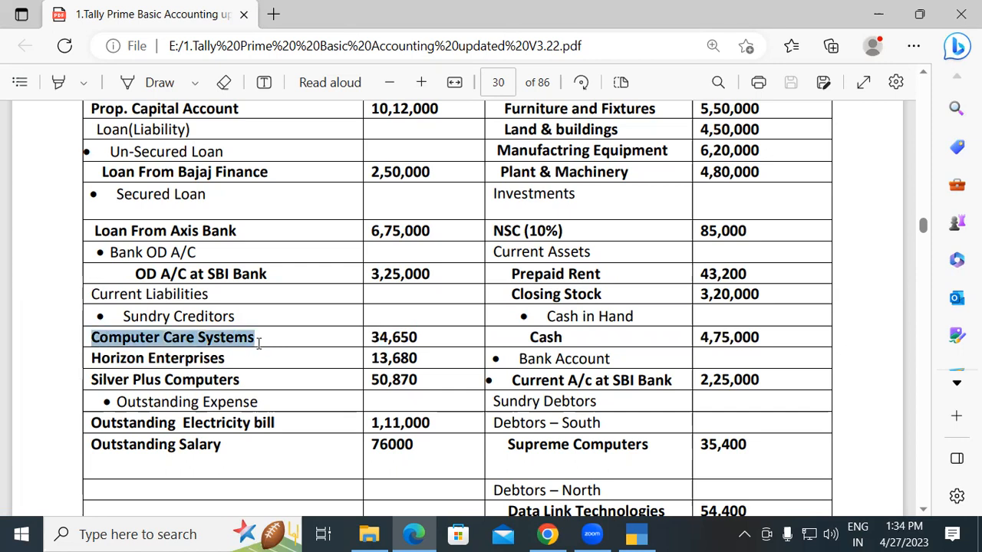
key(alt+Tab)
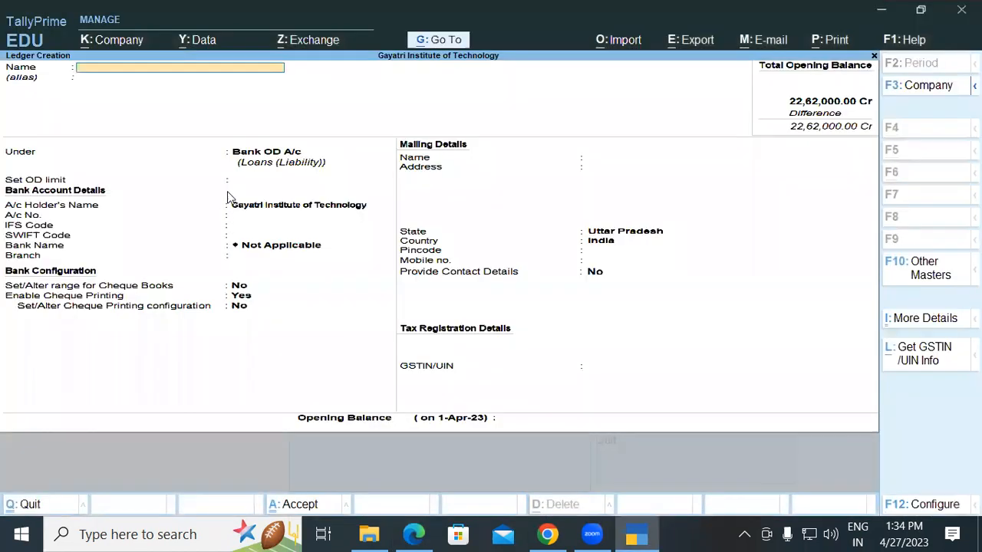
key(ctrl+alt+v)
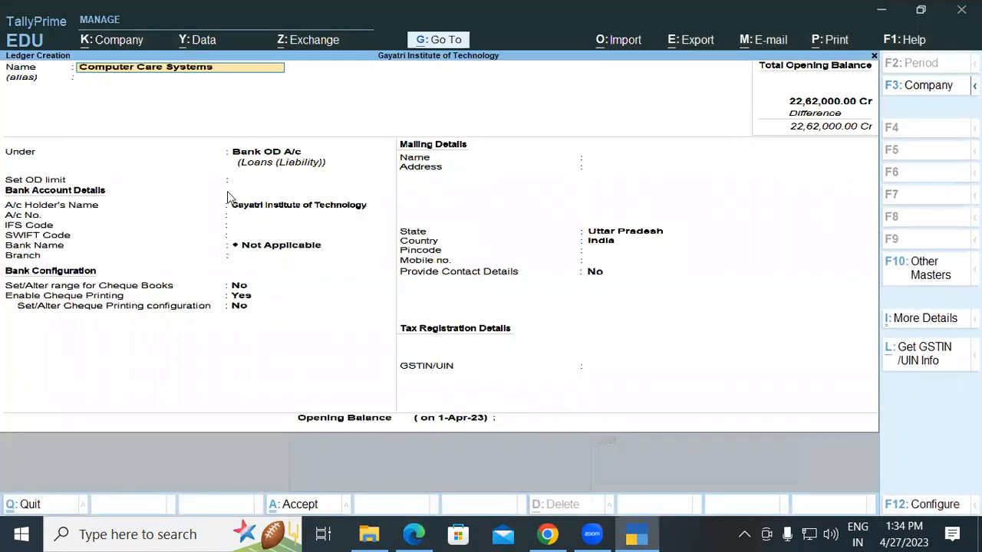
key(Return)
key(Return)
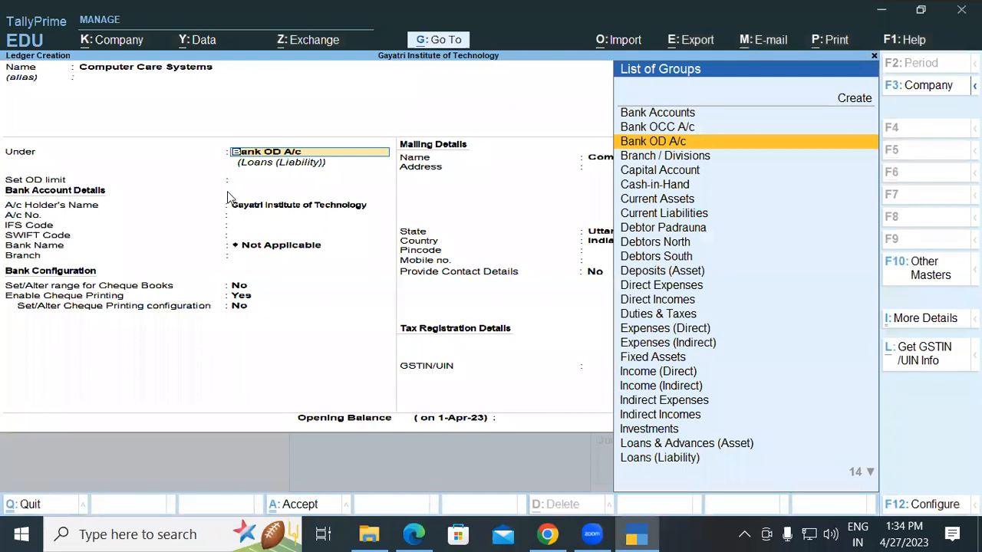
text(Sun)
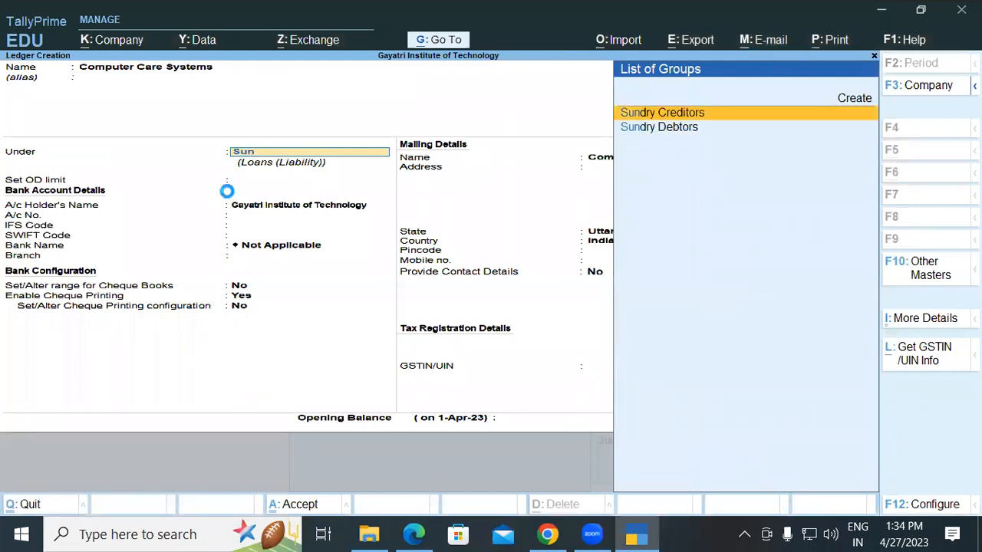
key(Return)
- Keep bill-by-bill balances on and the default mailing and tax details for the Computer Care Systems ledger
key(Return)
key(Return)
key(Return)
key(Return)
key(Return)
key(Return)
key(Return)
key(Return)
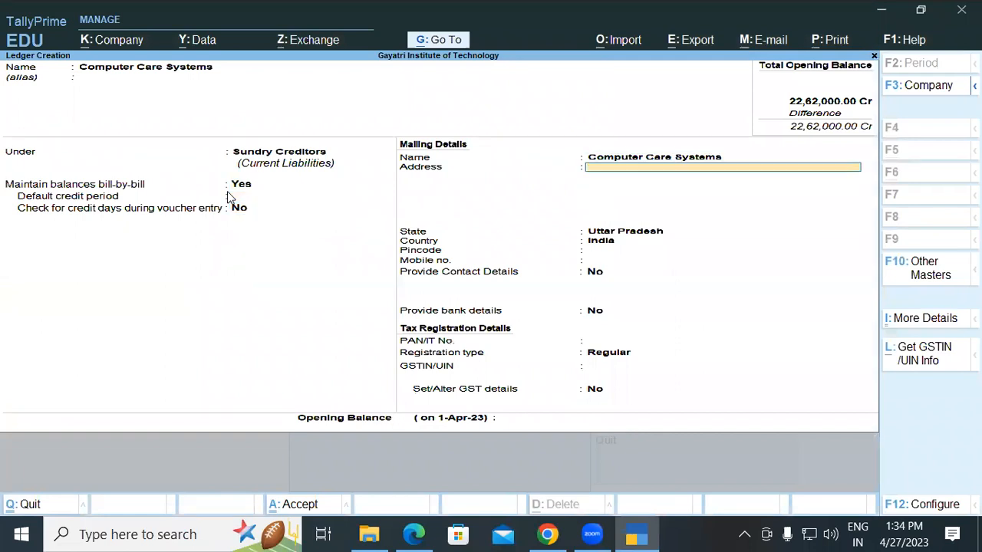
key(Return)
key(Return)
key(Return)
key(Return)
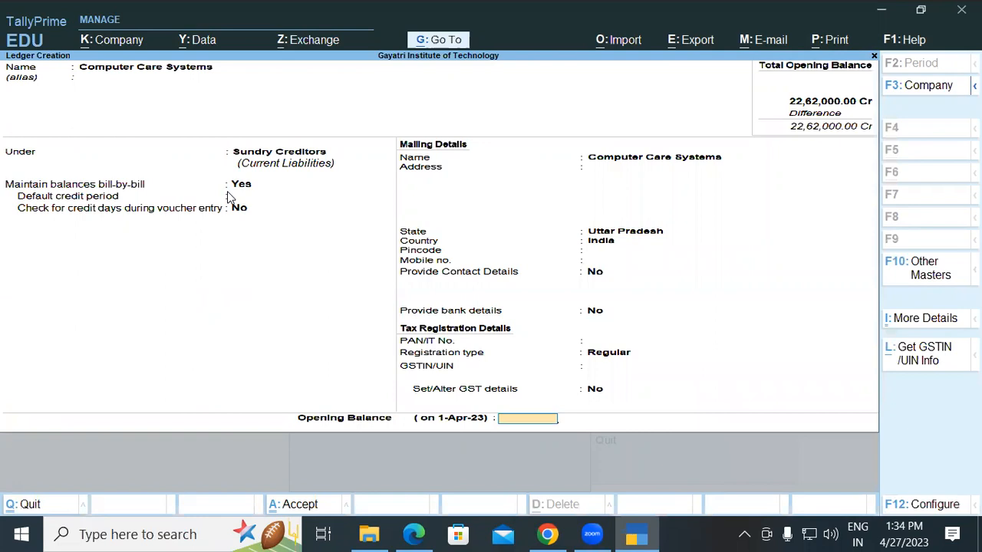
- Set the Computer Care Systems opening balance to 34,650 Cr, leave its bill-wise breakup on account and save the ledger
text(34650)
key(Return)
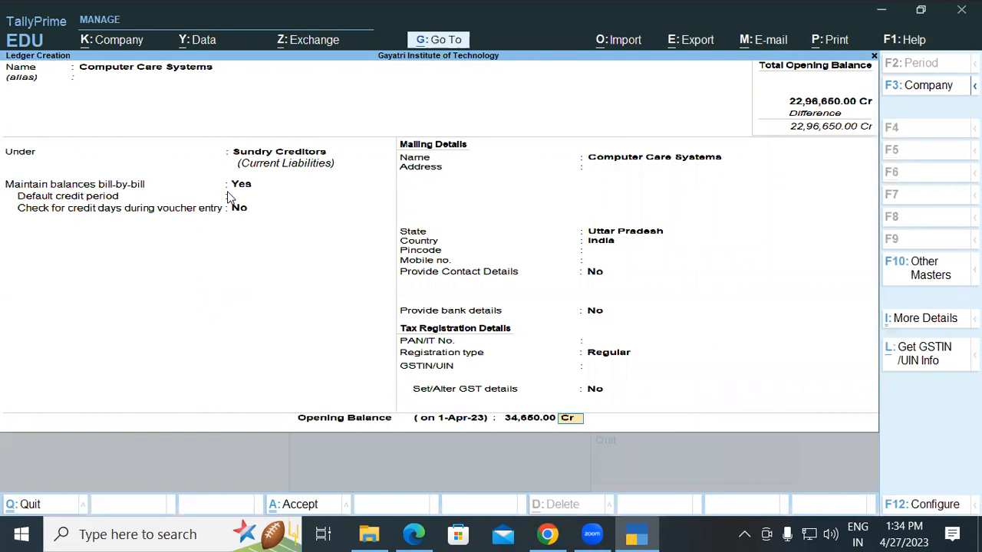
key(Return)
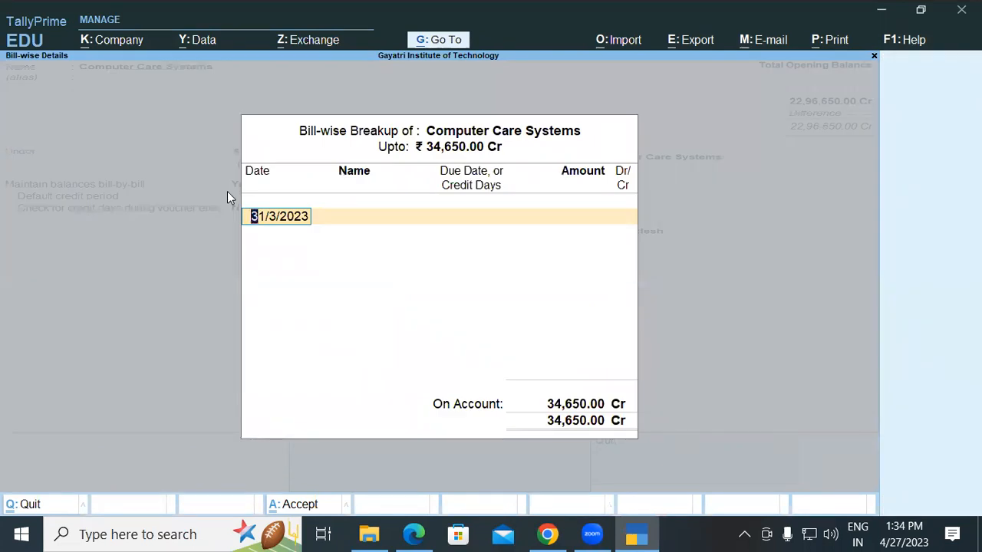
key(Return)
key(Return)
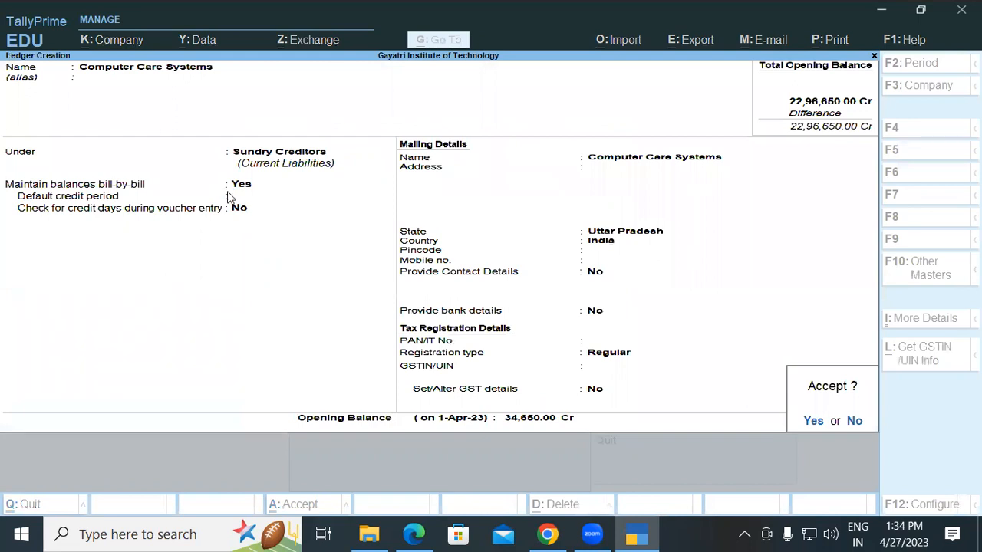
key(Return)
- Copy Horizon Enterprises from the PDF in Edge into TallyPrime as the new ledger's name
key(alt+Tab)
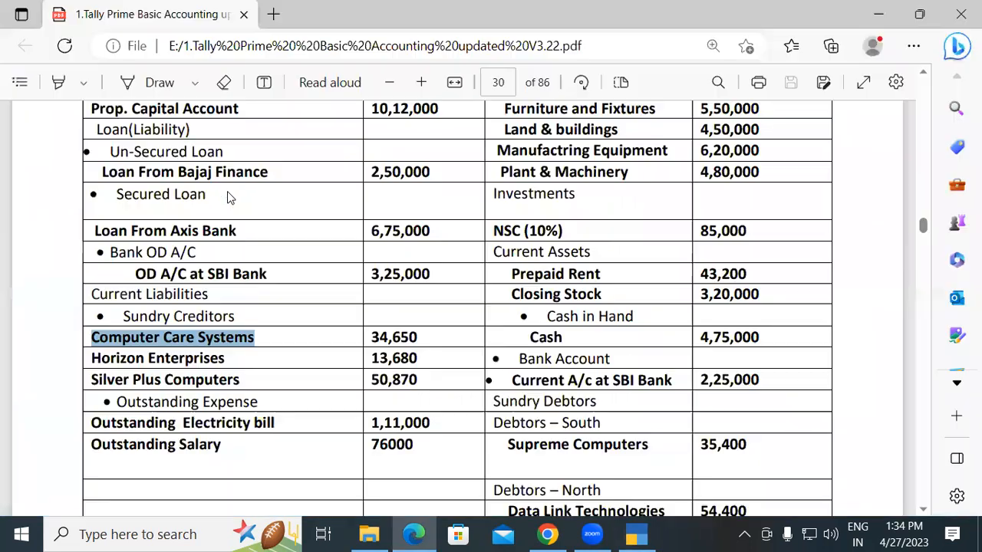
drag(92, 360, 233, 358)
key(ctrl+c)
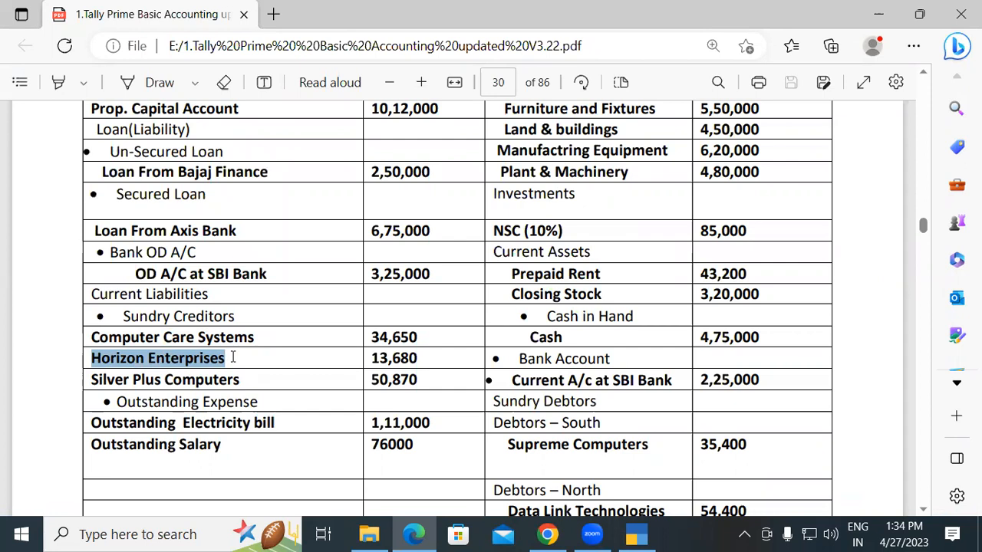
key(alt+Tab)
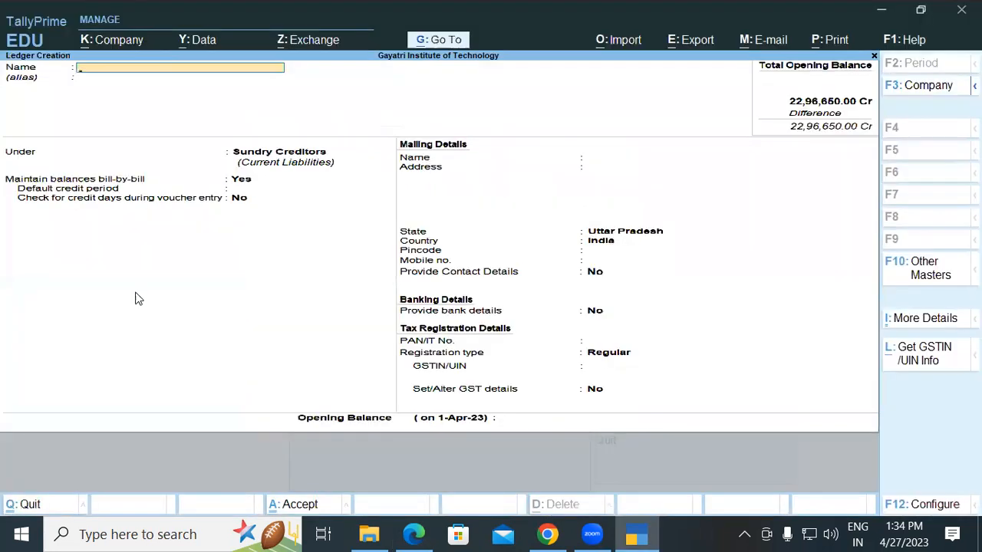
key(ctrl+v)
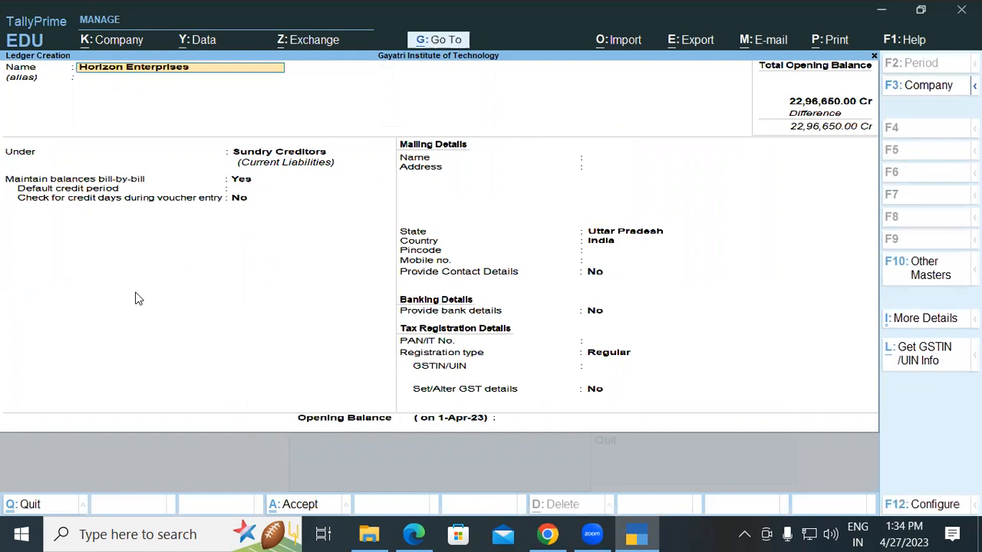
- Keep Horizon Enterprises under Sundry Creditors with bill-by-bill balances on and the default mailing and tax details
key(Return)
key(Return)
key(Return)
key(Return)
key(Return)
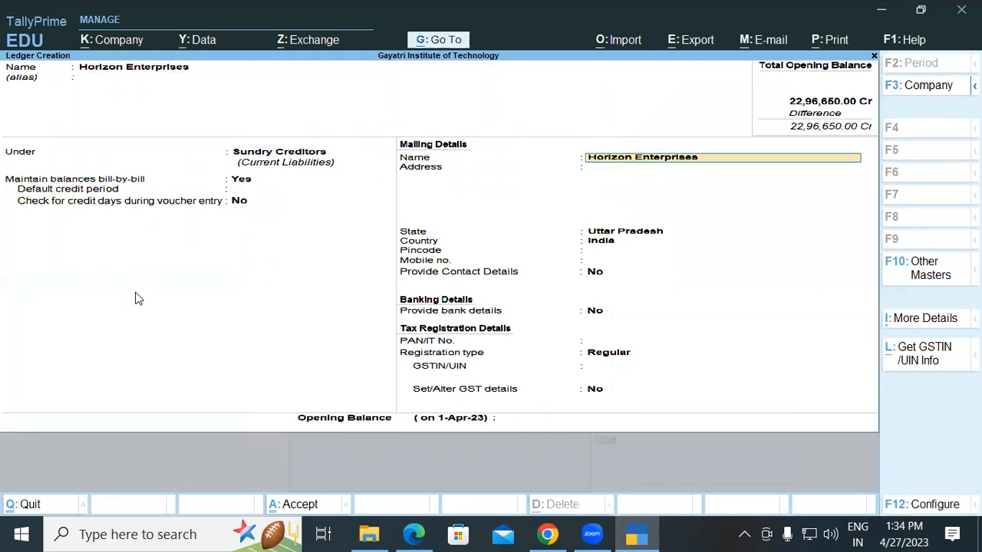
key(Return)
key(Return)
key(Return)
key(Return)
key(Return)
key(Return)
key(Return)
key(Return)
key(Return)
key(Return)
key(Return)
- Set the Horizon Enterprises opening balance to 15,480 Cr, leave its bill-wise breakup on account and save the ledger
text(1648)
text(0)
key(Return)
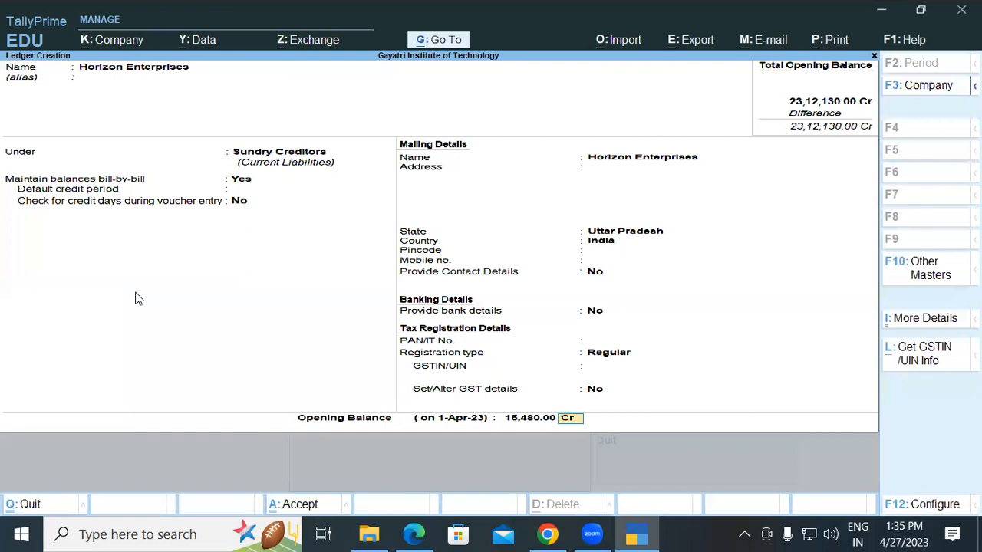
key(Return)
key(Return)
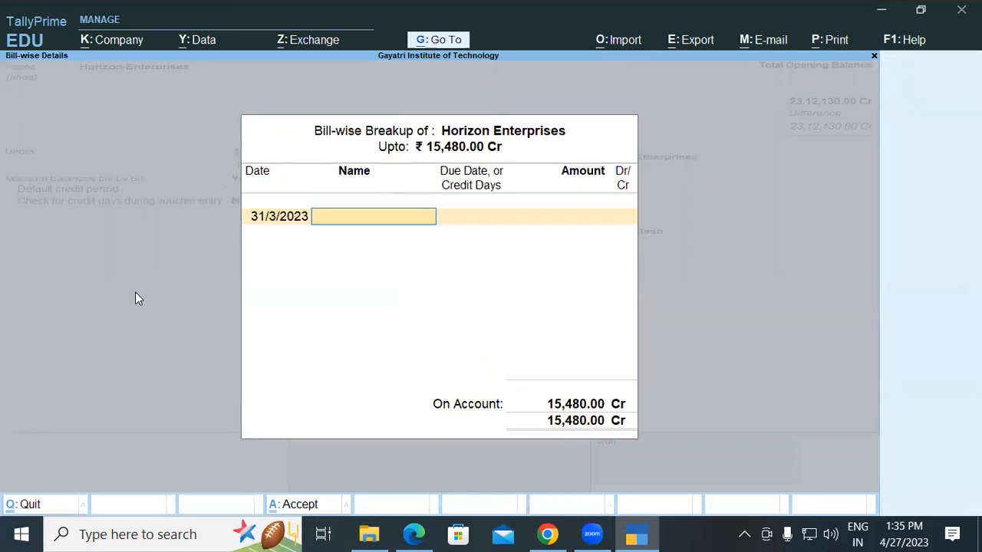
key(Return)
key(Return)
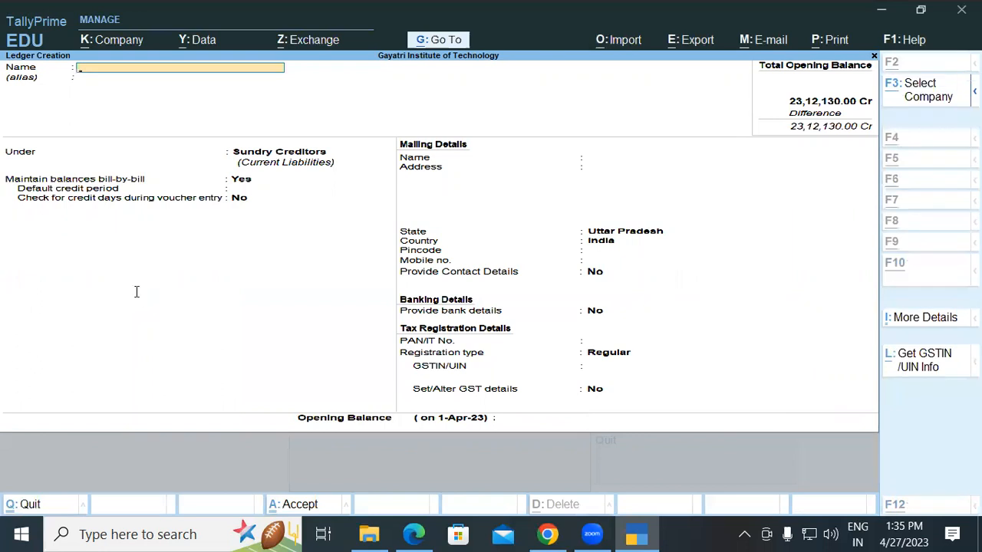
- Copy Silver Plus Computers from the PDF in Edge into TallyPrime as the new ledger's name
key(alt+Tab)
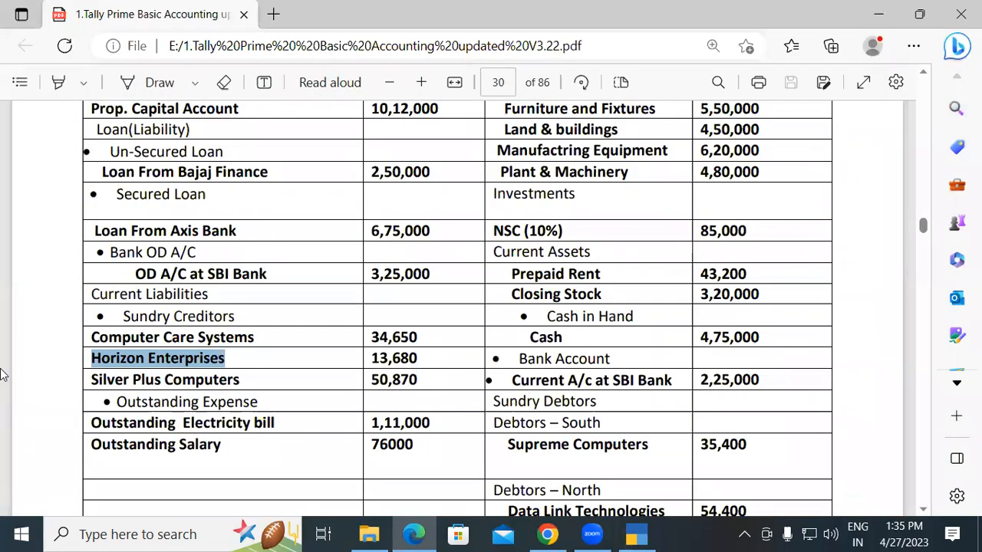
drag(91, 378, 242, 382)
key(ctrl+c)
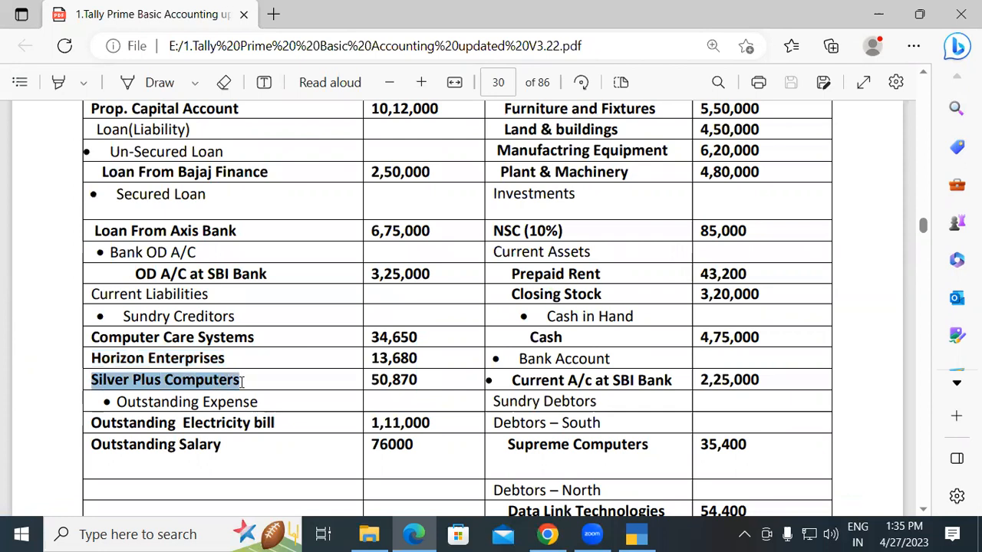
key(alt+Tab)
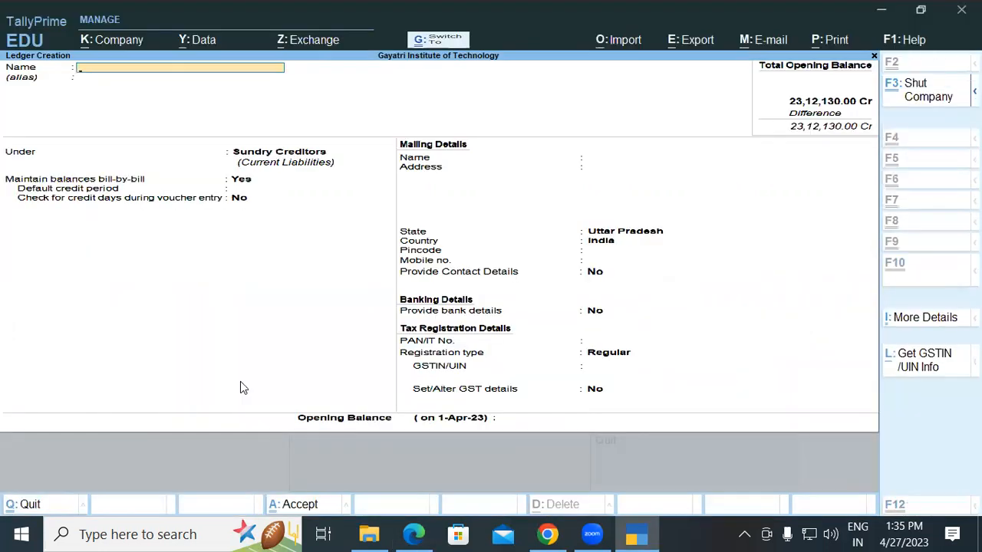
key(ctrl+v)
- Keep Silver Plus Computers under Sundry Creditors with bill-by-bill balances on and the default mailing and tax details
key(Return)
key(Return)
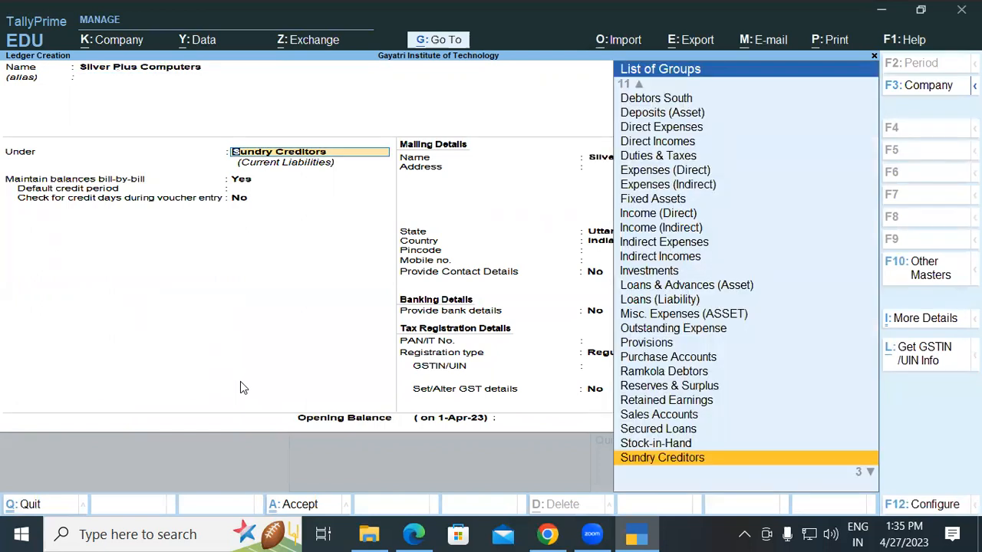
key(Return)
key(Return)
key(Return)
key(Return)
key(Return)
key(Return)
key(Return)
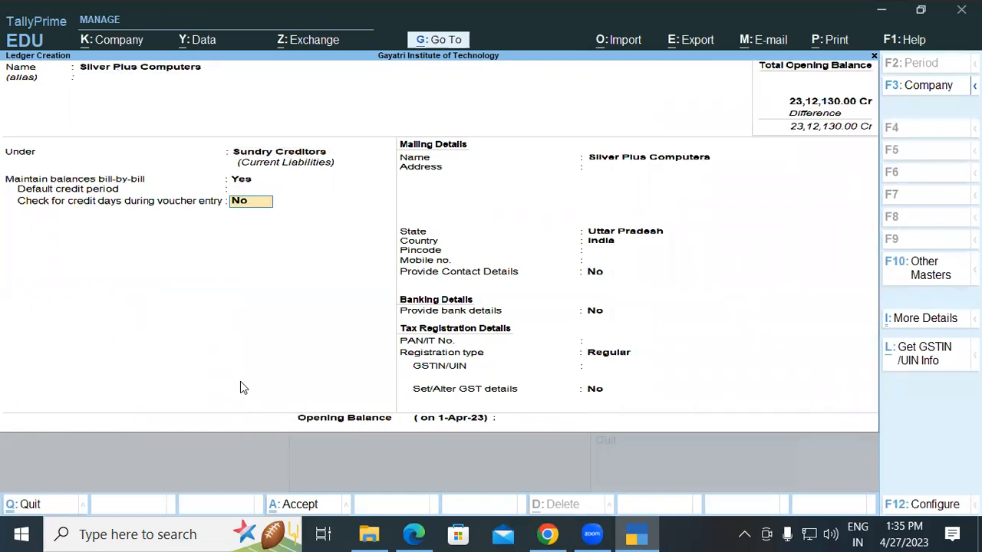
key(Return)
key(Return)
key(Return)
key(Return)
key(Return)
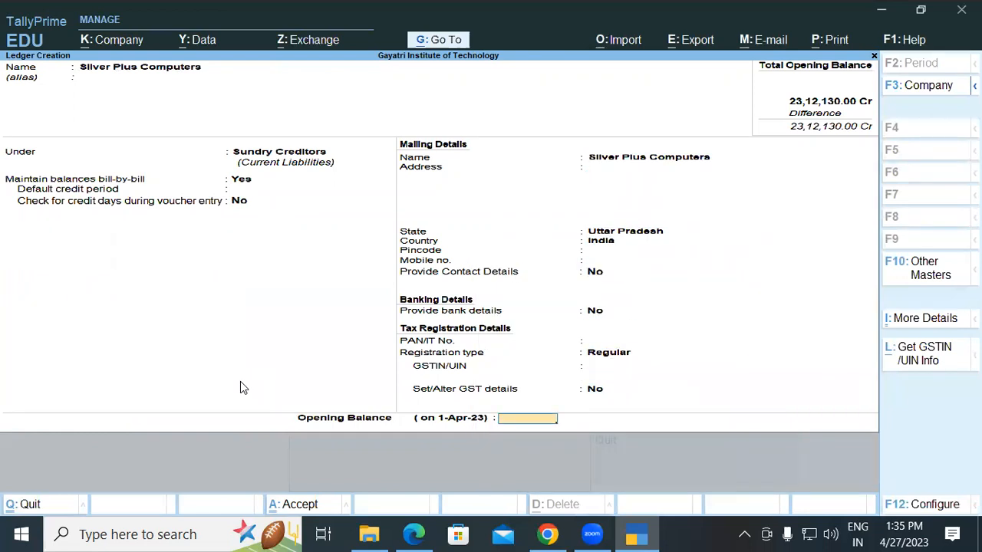
- Set the Silver Plus Computers opening balance to 50,870 Cr, leave its bill-wise breakup on account and save the ledger
key(alt+Tab)
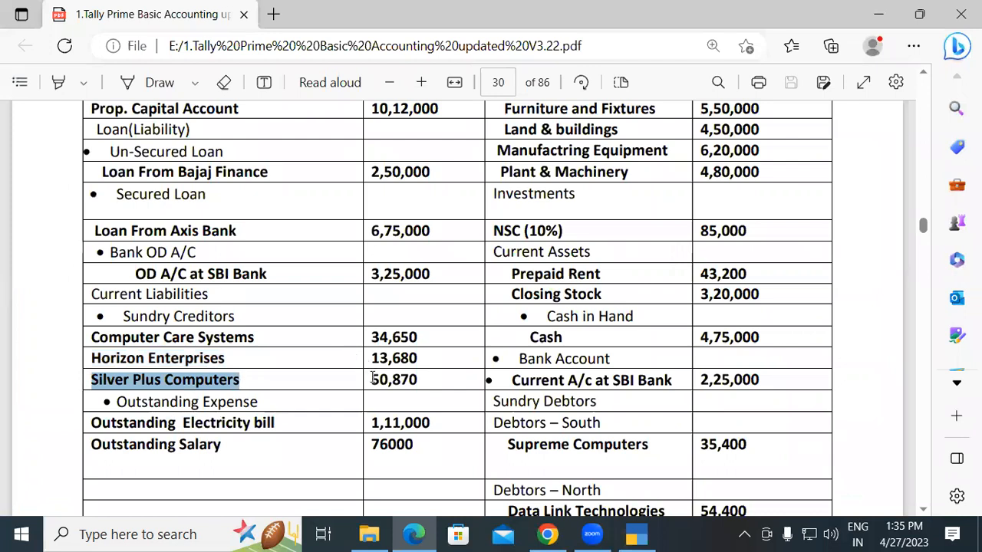
key(alt+Tab)
text(5)
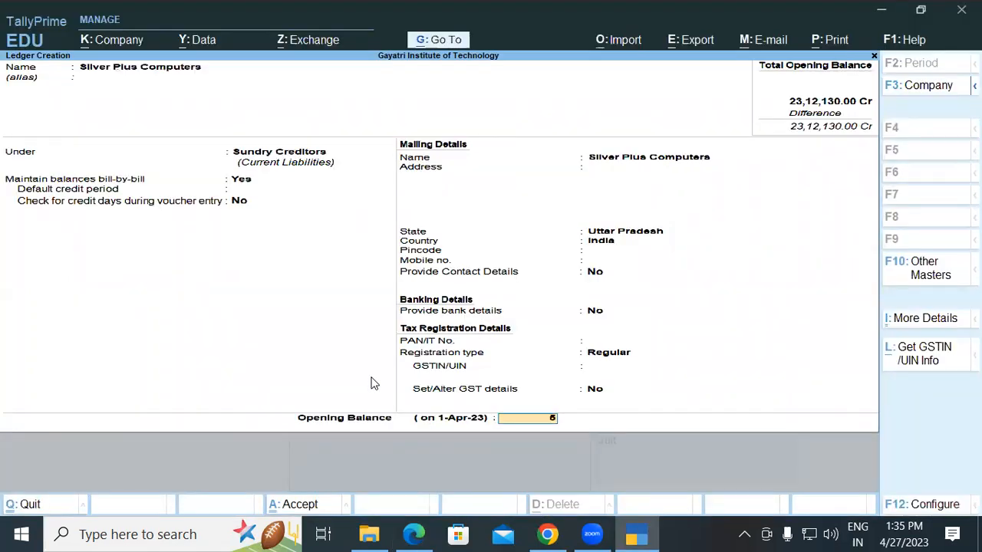
text(0870)
key(Return)
key(Return)
key(Return)
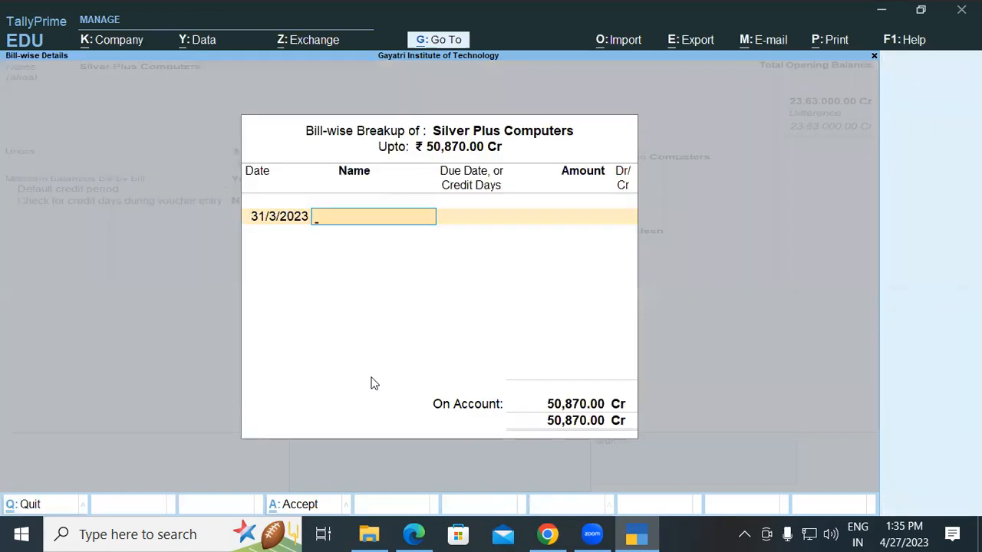
key(Return)
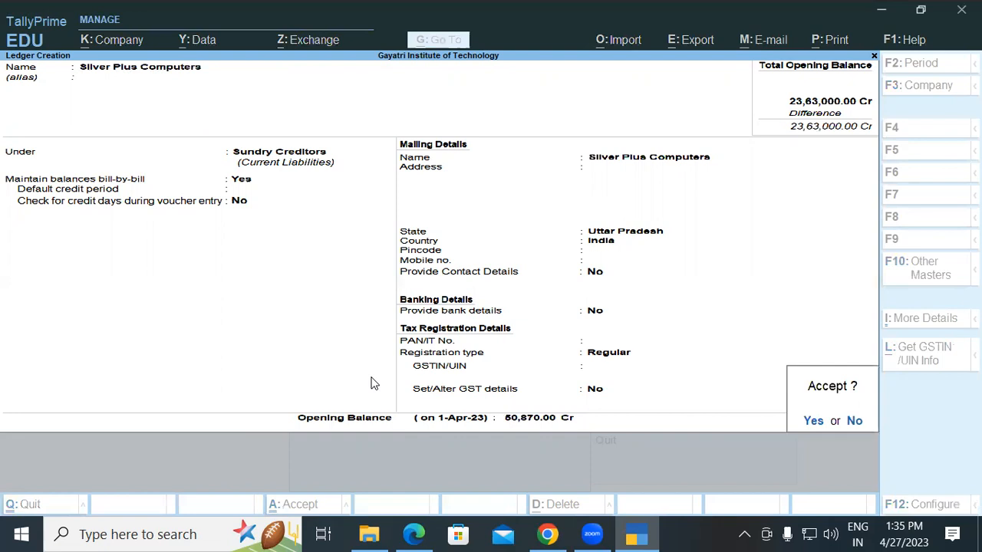
key(Return)
- Switch to the PDF in Edge and examine the Outstanding Expense entries and their amounts on the liabilities side
key(alt+Tab)
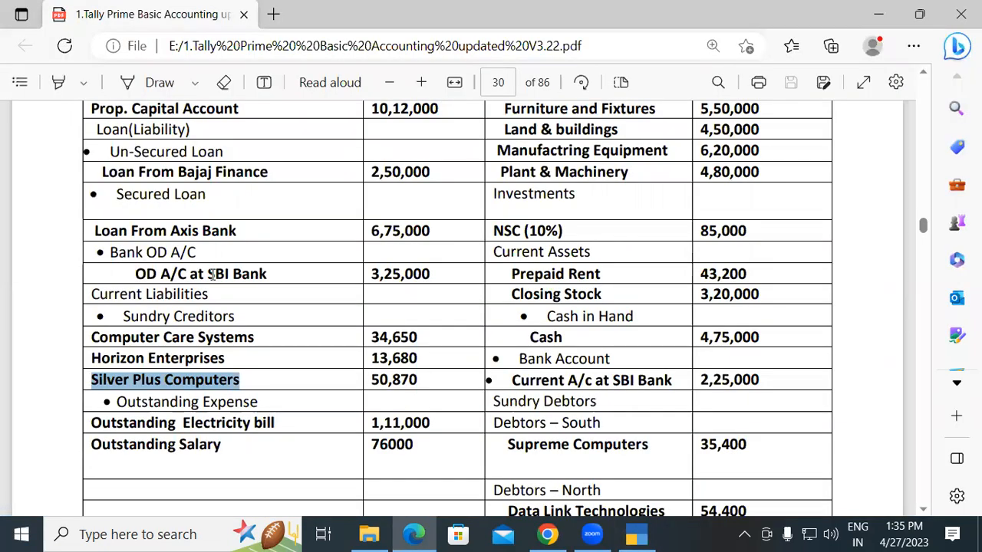
click(127, 398)
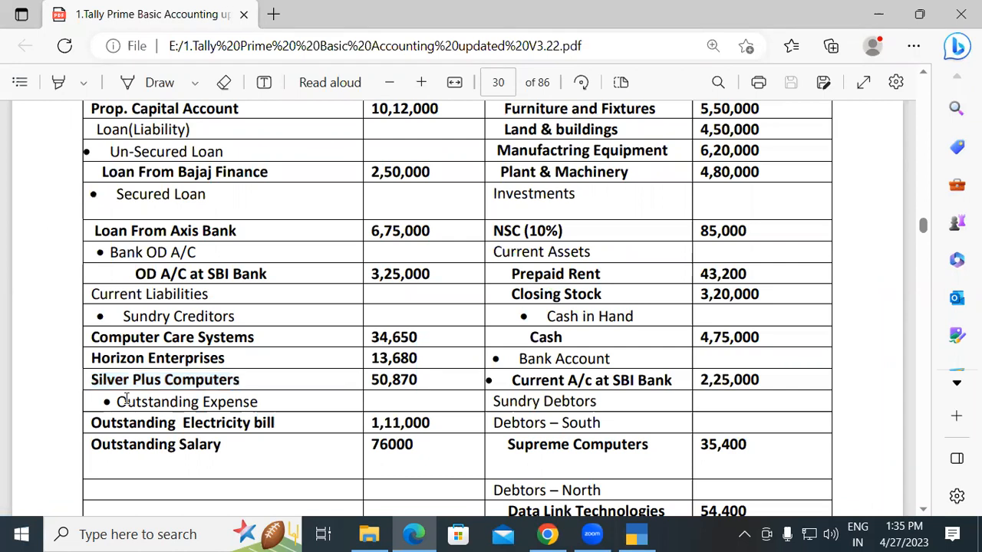
drag(126, 398, 257, 401)
click(257, 399)
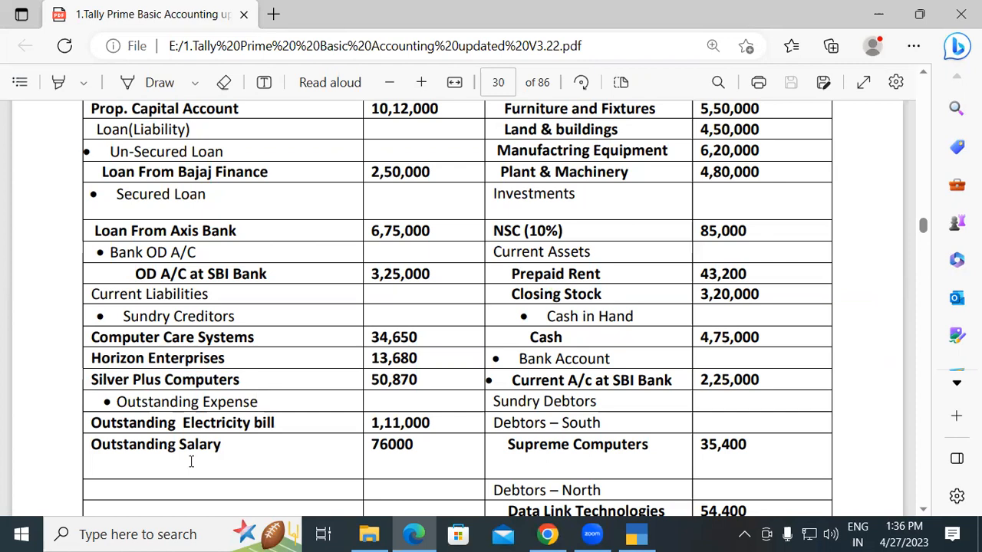
drag(95, 423, 290, 432)
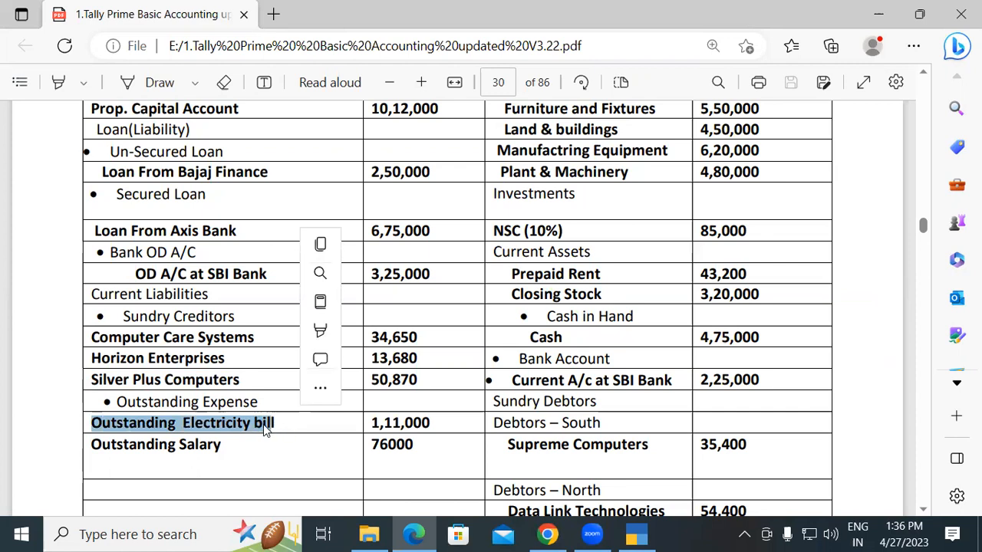
click(434, 420)
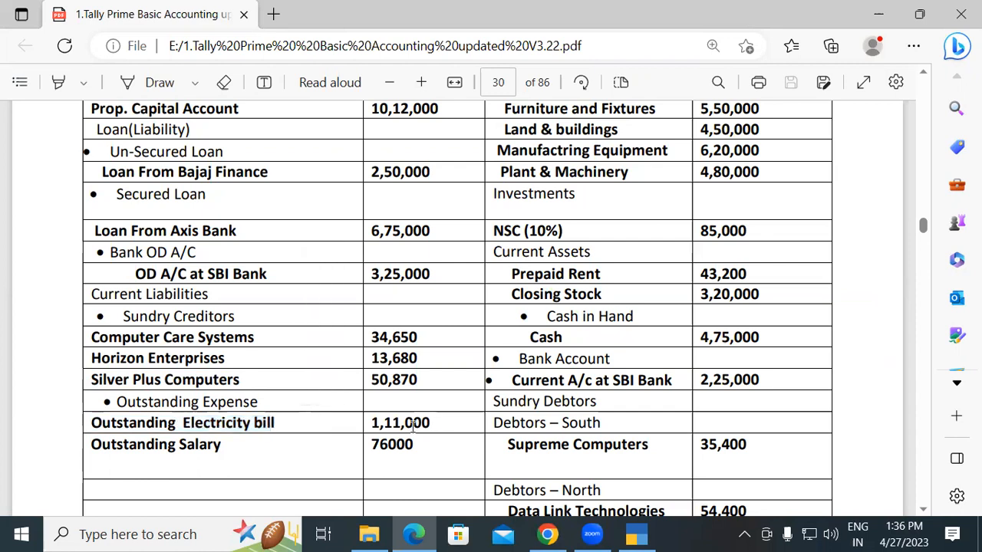
drag(369, 422, 431, 426)
click(429, 422)
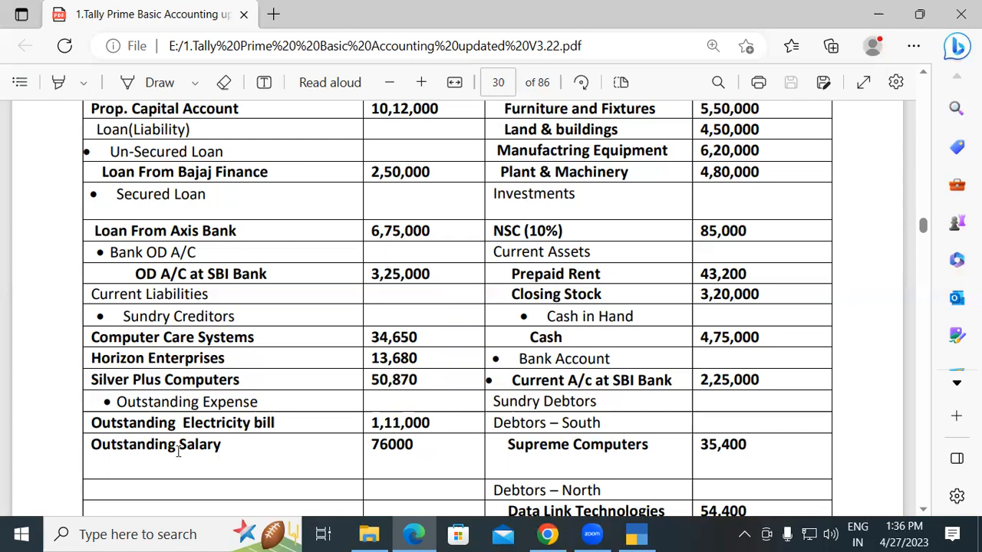
drag(91, 444, 228, 445)
click(228, 445)
drag(372, 380, 423, 380)
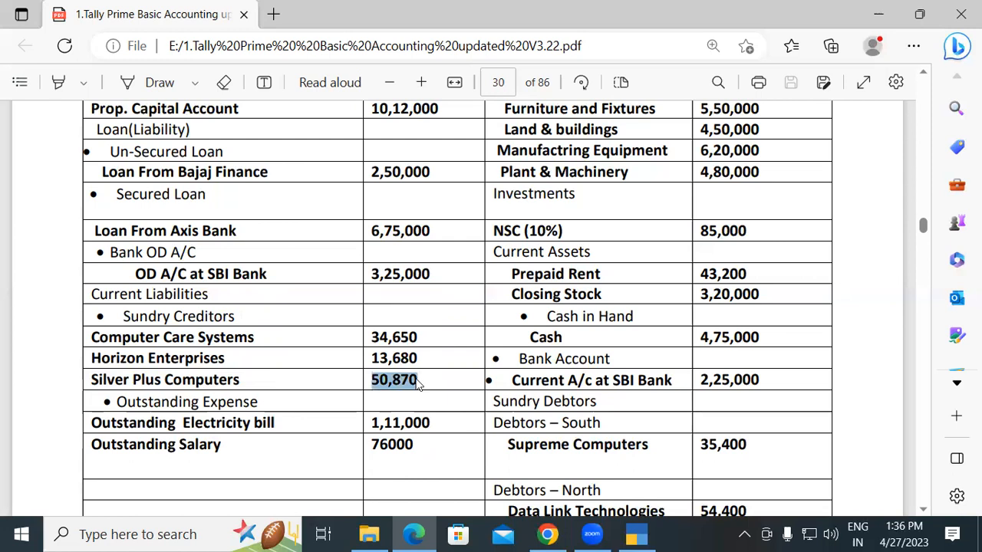
click(423, 380)
- Copy Outstanding Electricity bill from the PDF into TallyPrime as the new ledger's name, leaving the alias blank
drag(91, 422, 280, 424)
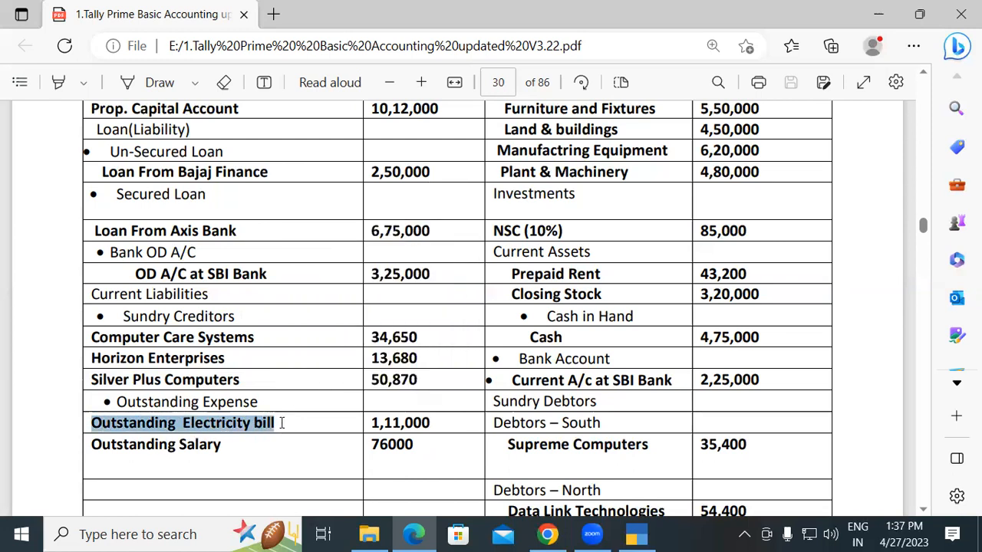
key(alt+Tab)
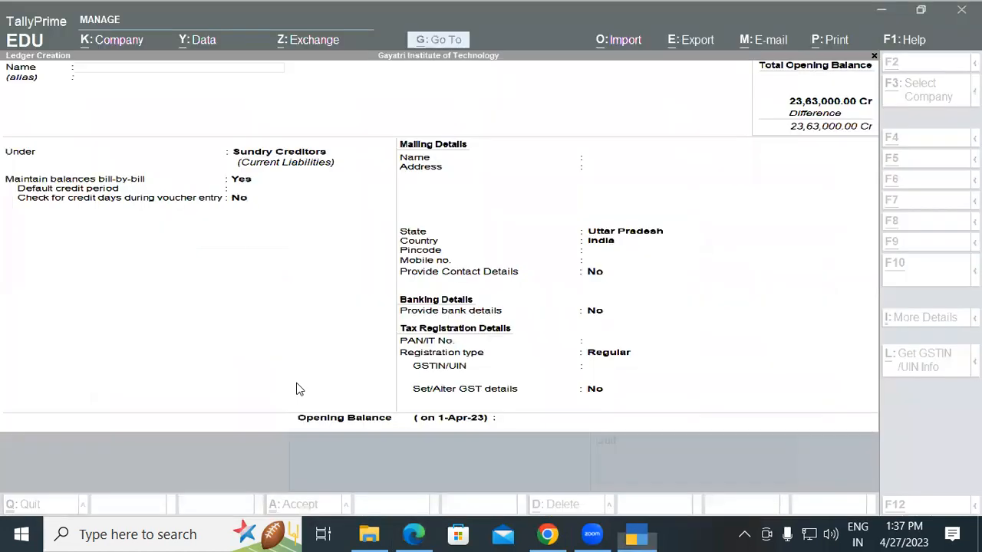
key(ctrl+alt+v)
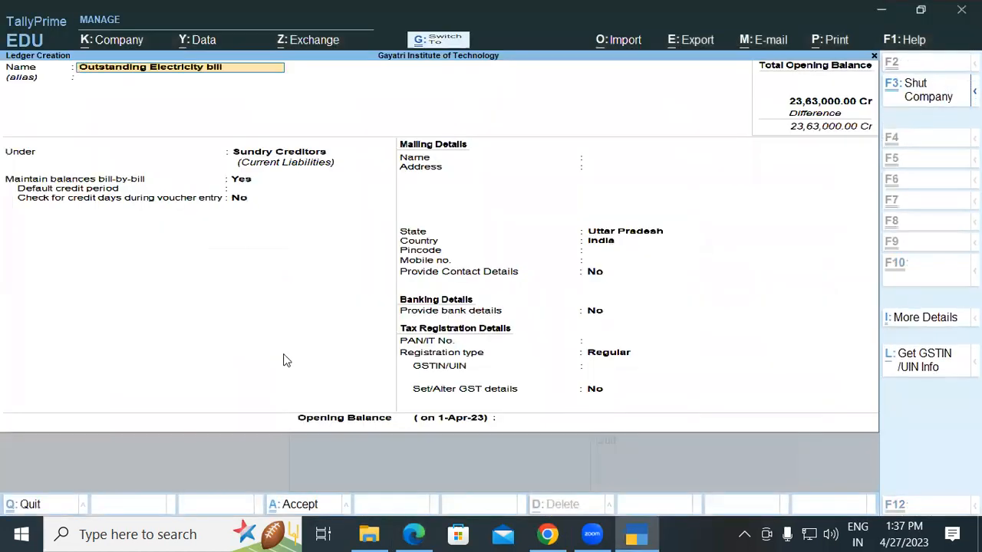
key(Return)
key(Return)
key(Return)
key(Return)
key(Return)
key(Return)
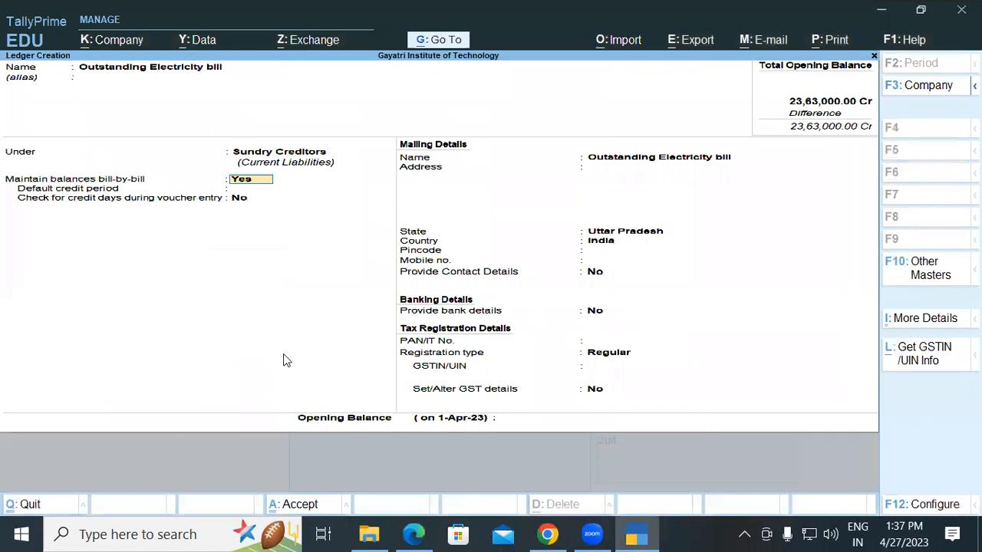
key(Return)
key(Return)
key(Return)
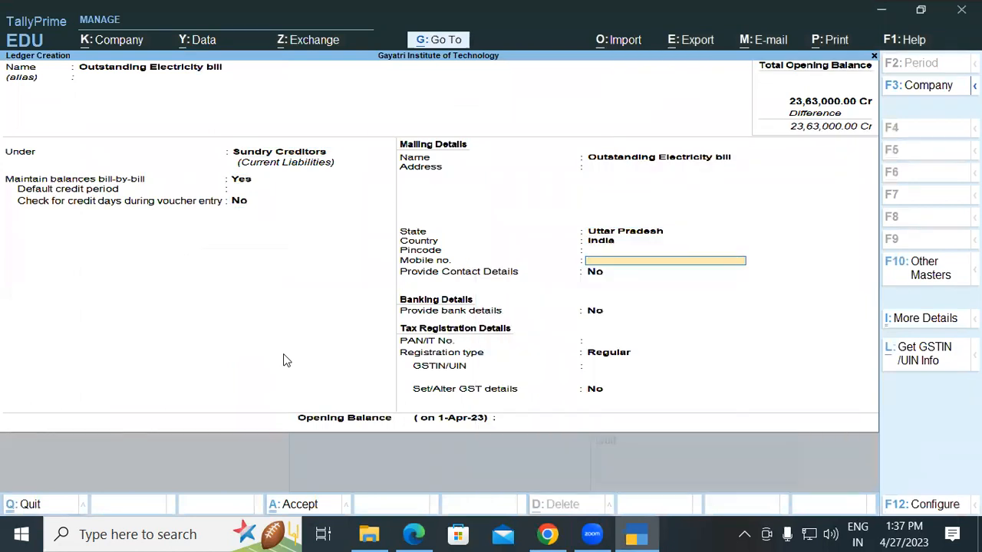
key(BackSpace)
key(BackSpace)
key(BackSpace)
key(BackSpace)
key(BackSpace)
key(BackSpace)
key(BackSpace)
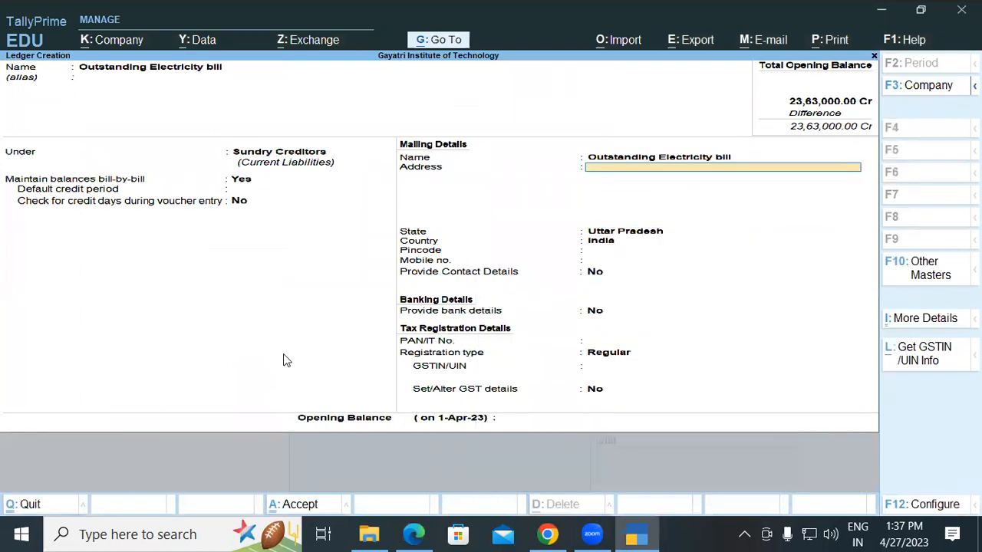
key(BackSpace)
key(BackSpace)
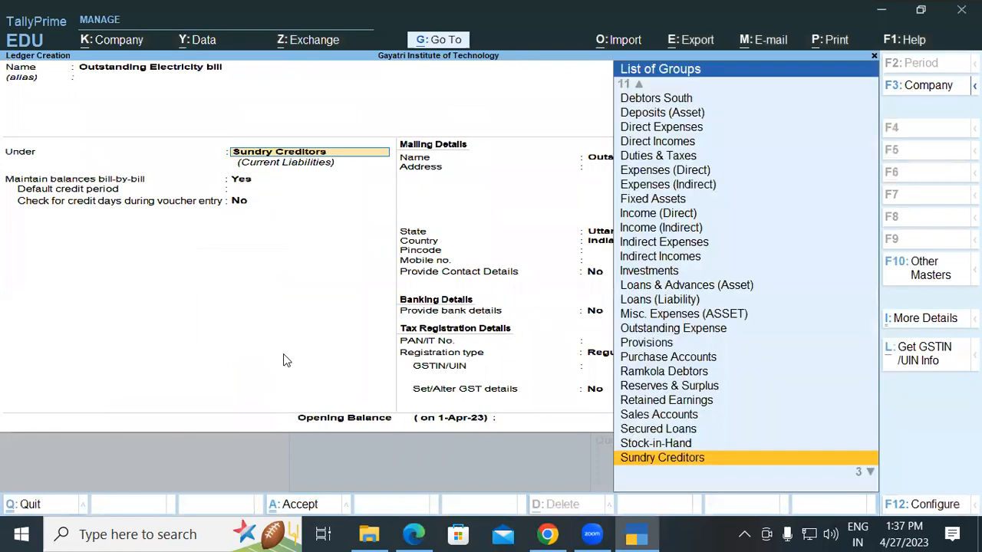
- Put the Outstanding Electricity bill ledger under Outstanding Expense and keep the default mailing and tax details
text(ou)
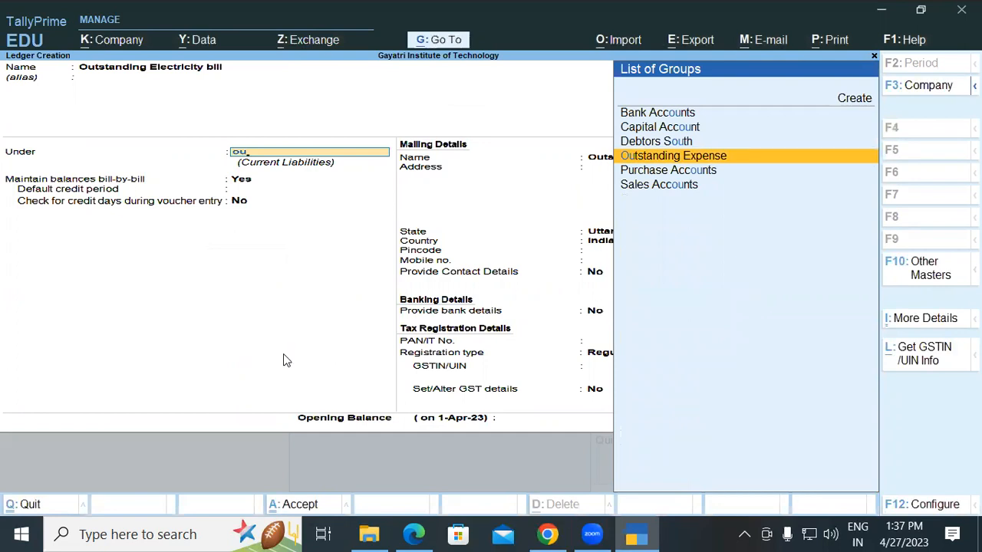
key(Return)
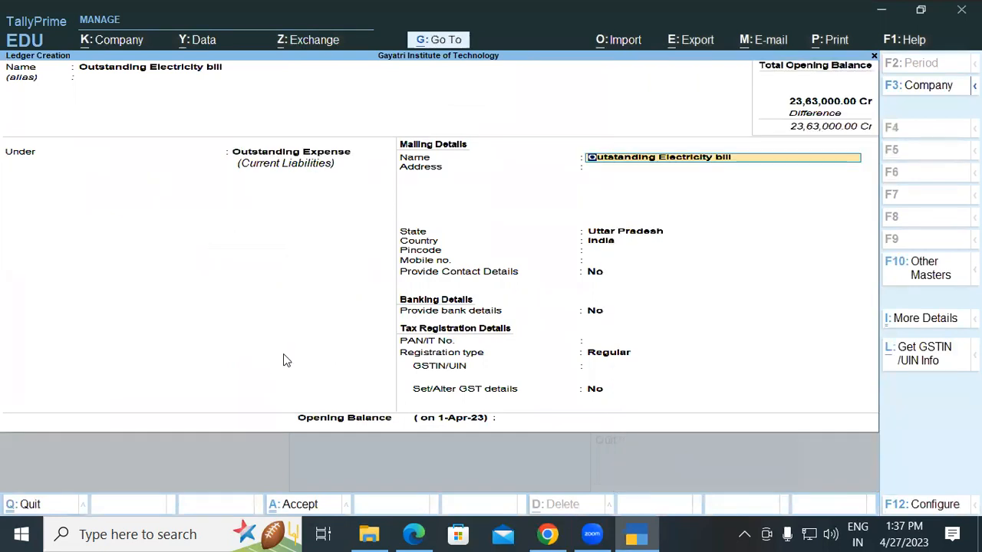
key(Return)
key(Return)
key(Return)
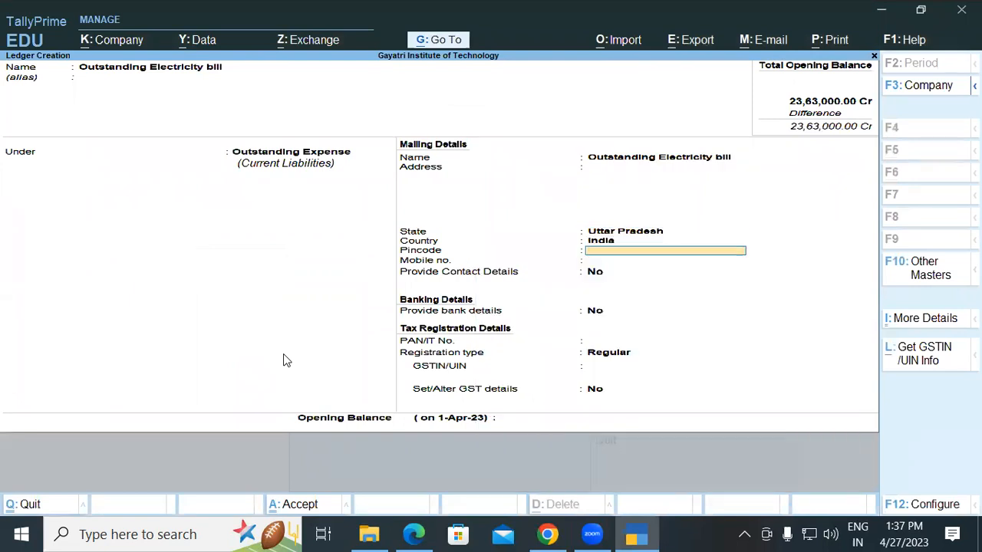
key(Return)
key(Return)
key(Return)
key(Return)
key(Return)
key(Return)
key(Return)
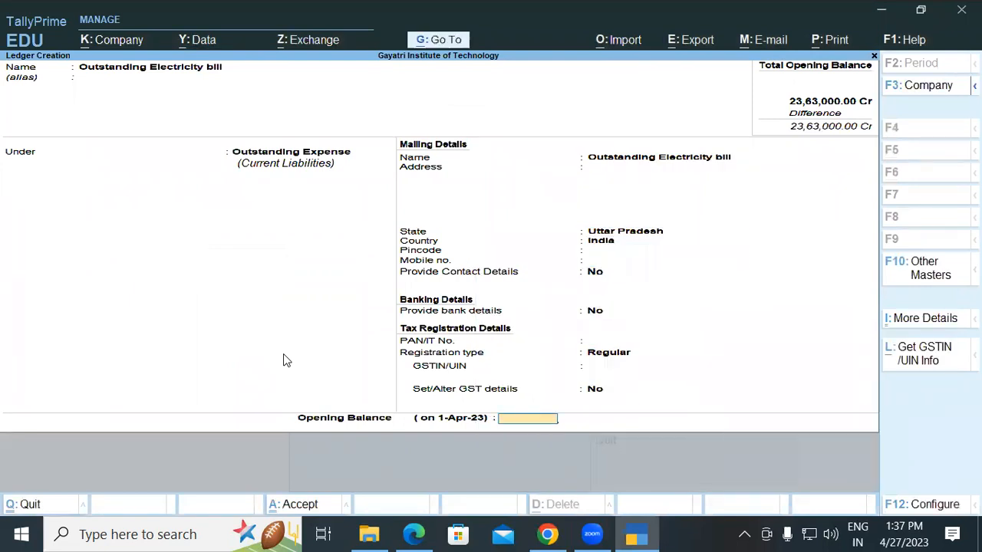
- Set the Outstanding Electricity bill opening balance to 1,11,000 Cr and save the ledger
text(111000)
key(Return)
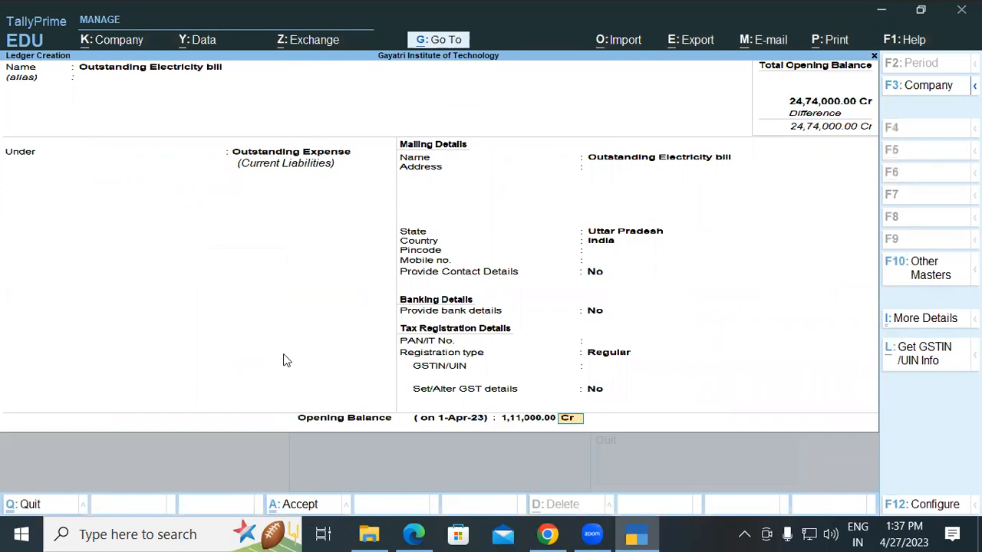
key(Return)
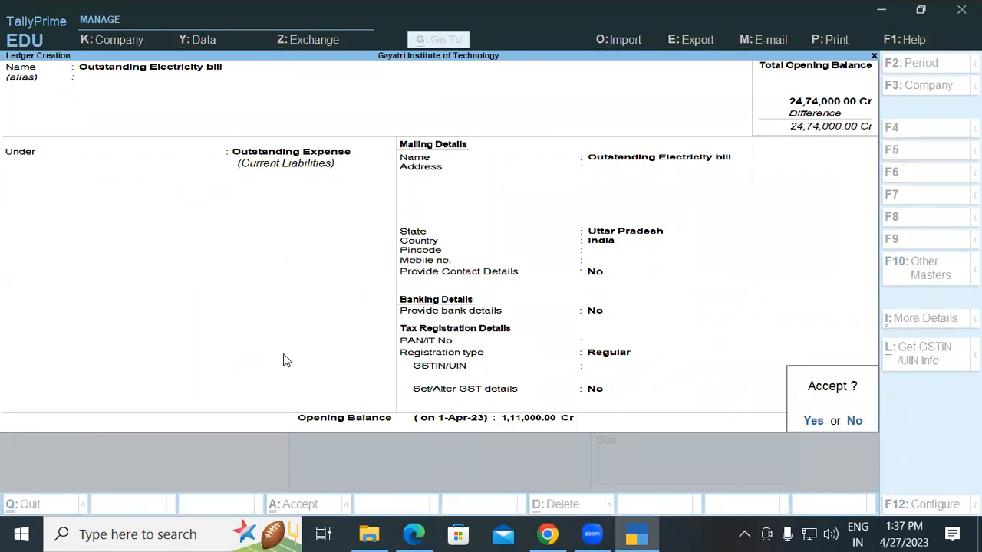
key(Return)
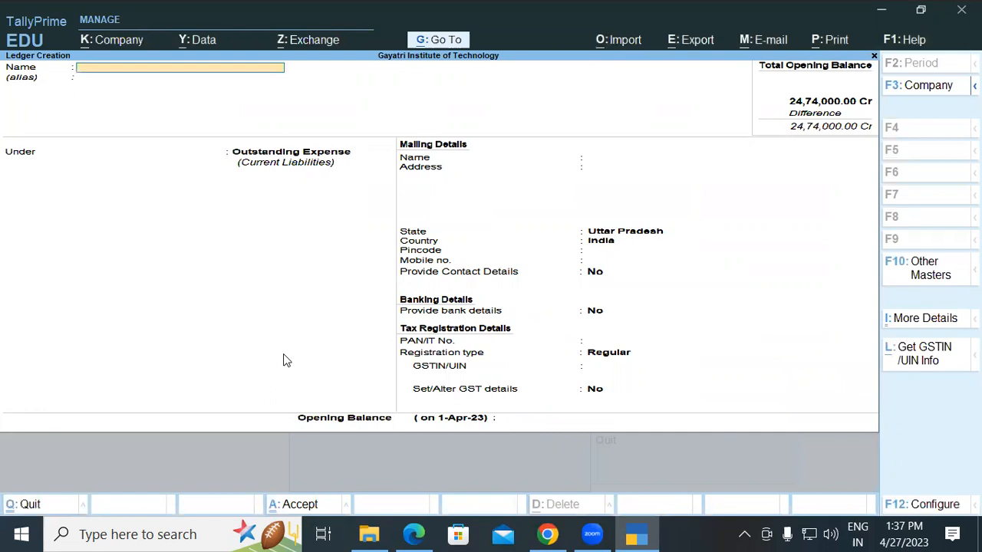
- Copy Outstanding Salary from the PDF in Edge into TallyPrime as the new ledger's name
key(alt+Tab)
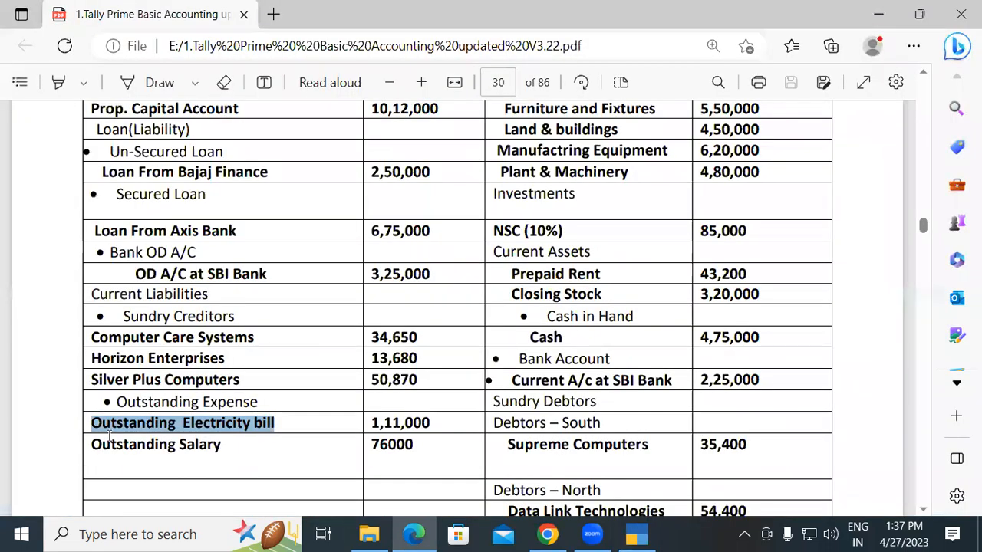
drag(92, 445, 223, 445)
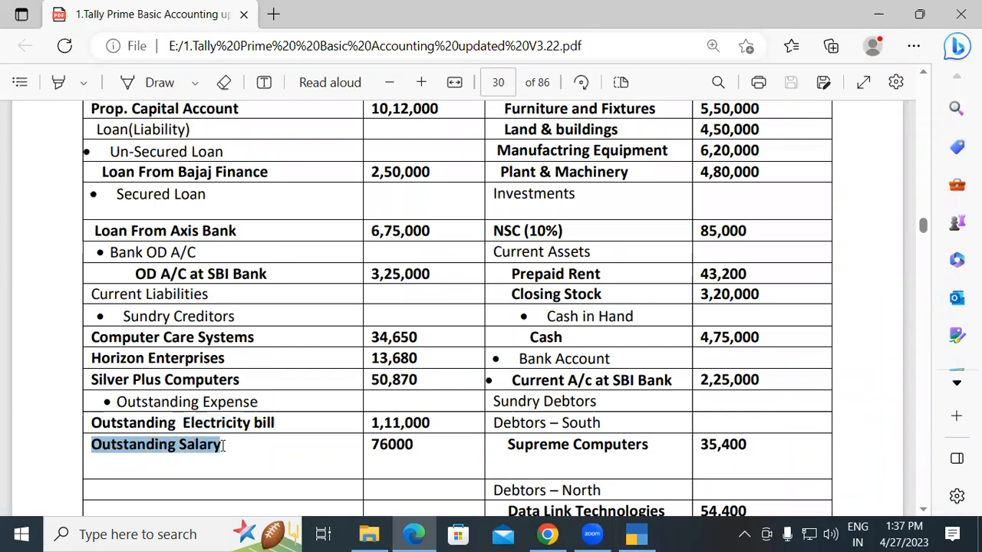
key(alt+Tab)
key(ctrl+alt+v)
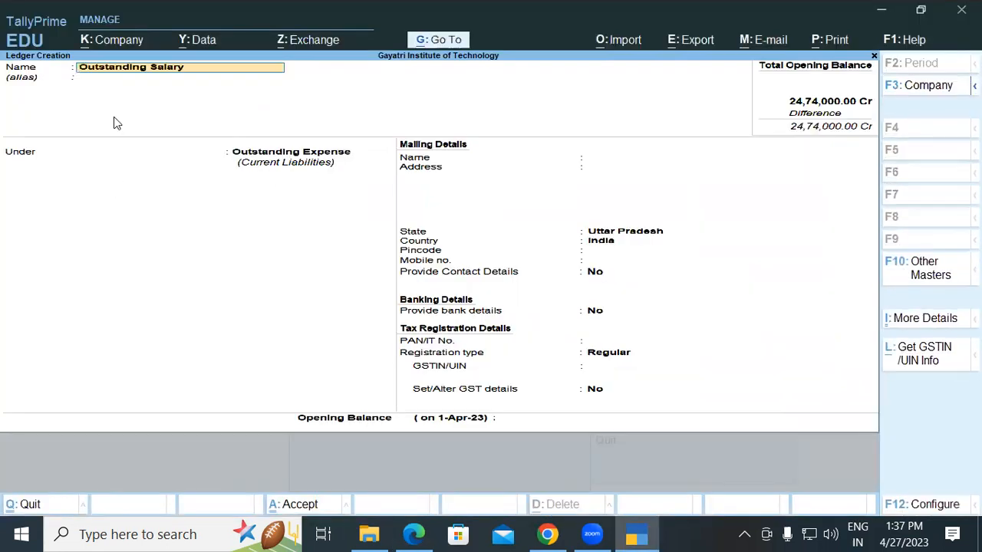
- Keep Outstanding Salary under Outstanding Expense with no alias and the default mailing, banking and tax details
key(Return)
key(Return)
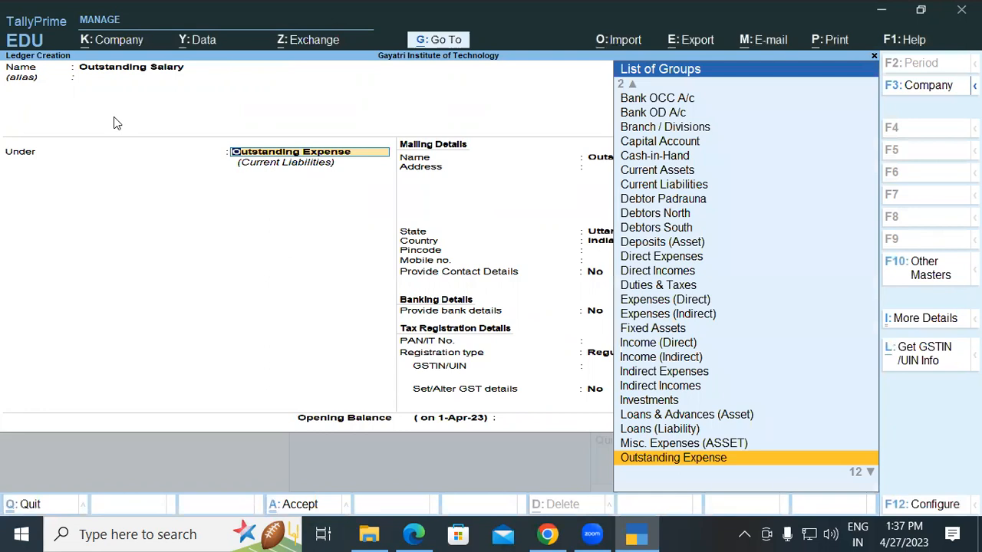
key(Return)
key(Return)
key(Return)
key(Return)
key(Return)
key(Return)
key(Return)
key(Return)
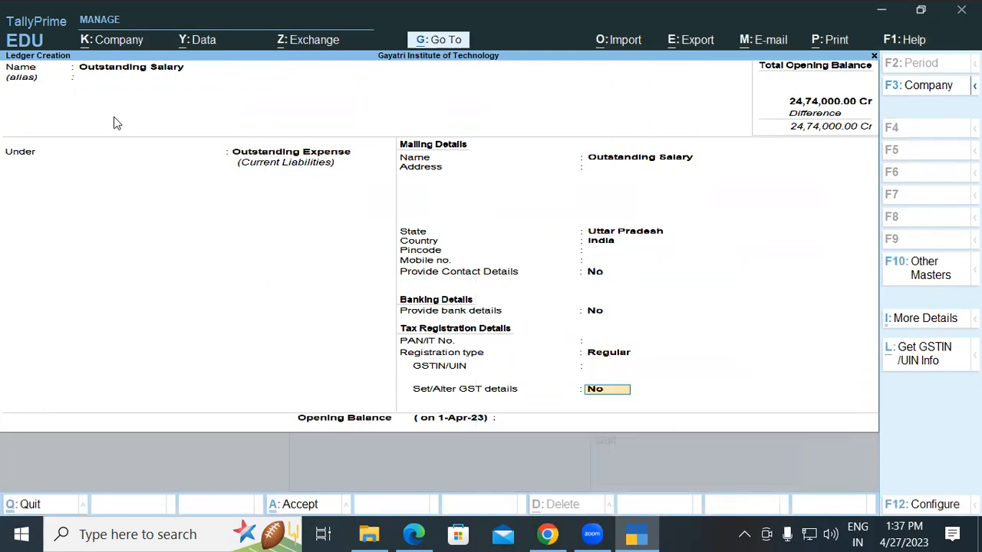
key(Return)
- Set the Outstanding Salary opening balance to 76,000 Cr and save the ledger
text(76000)
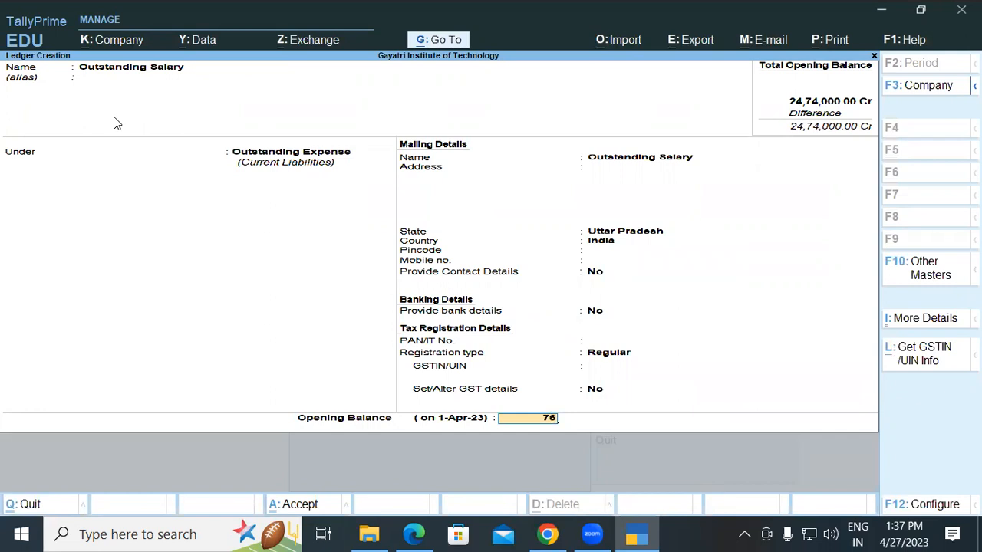
key(Return)
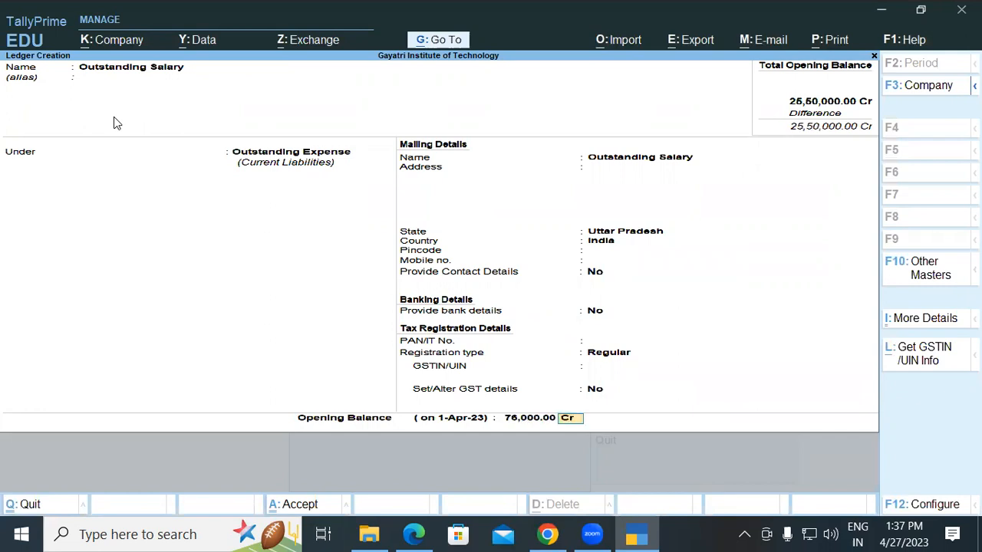
key(Return)
key(Return)
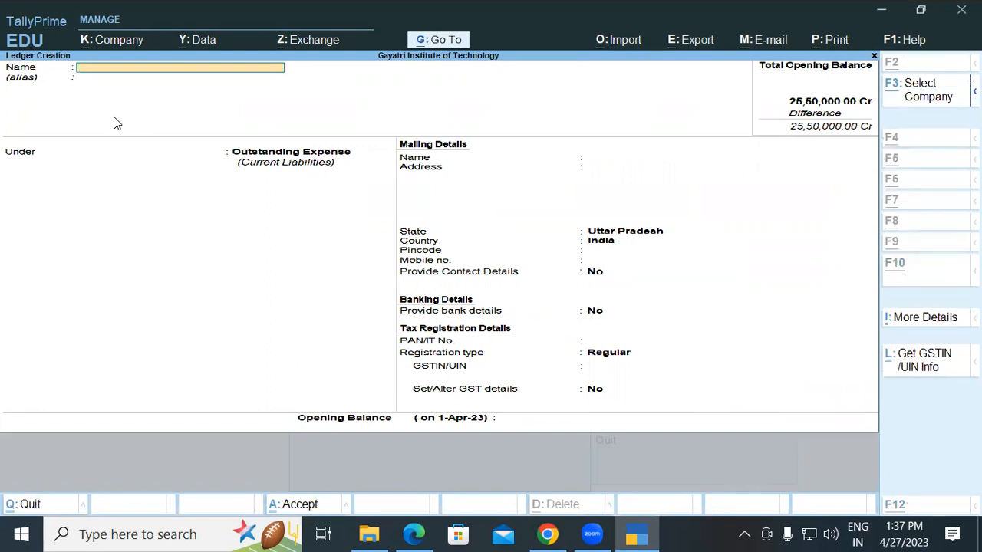
- Check the Profit & Loss A/C amount in the balance sheet of the PDF in Edge
key(alt+Tab)
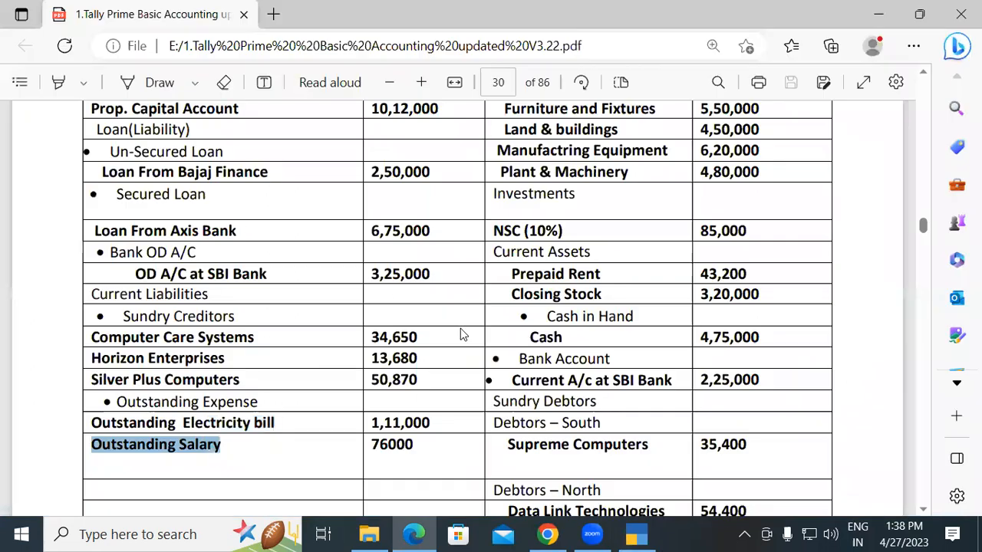
click(923, 509)
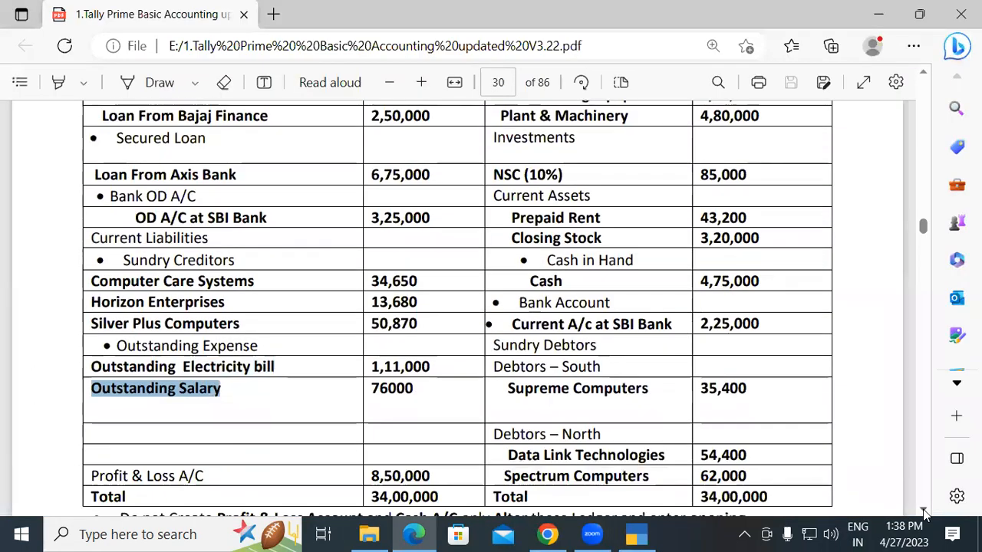
click(924, 510)
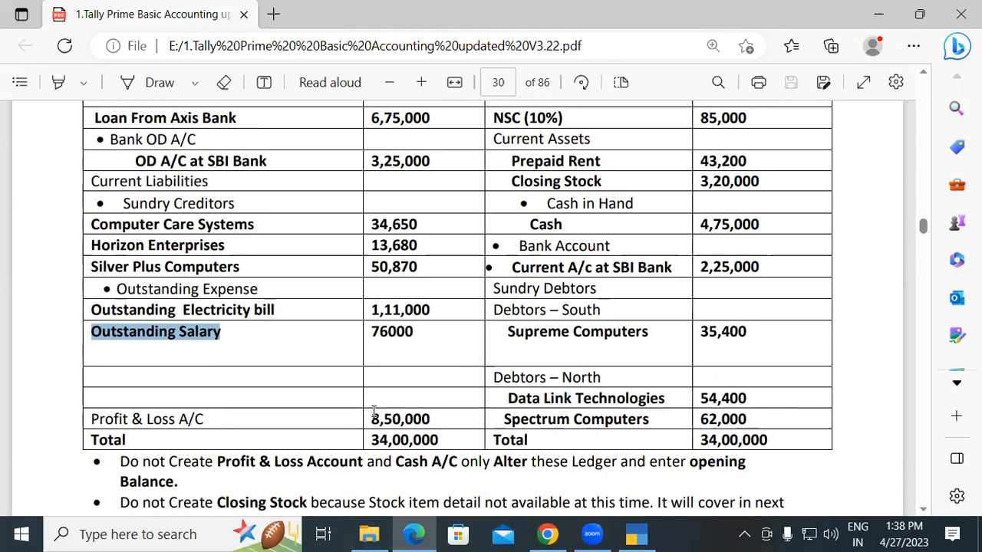
drag(373, 419, 434, 420)
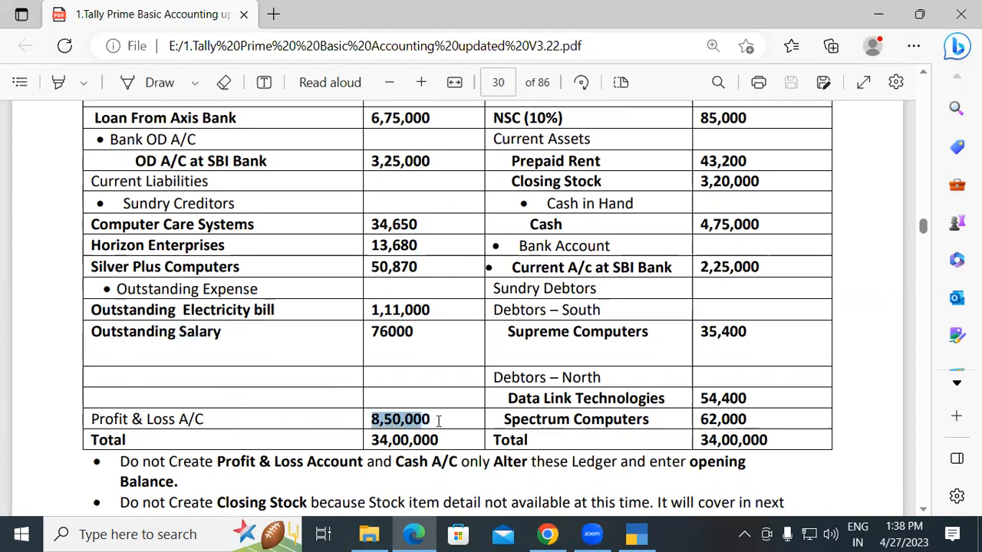
drag(371, 420, 435, 420)
click(436, 419)
key(alt+Tab)
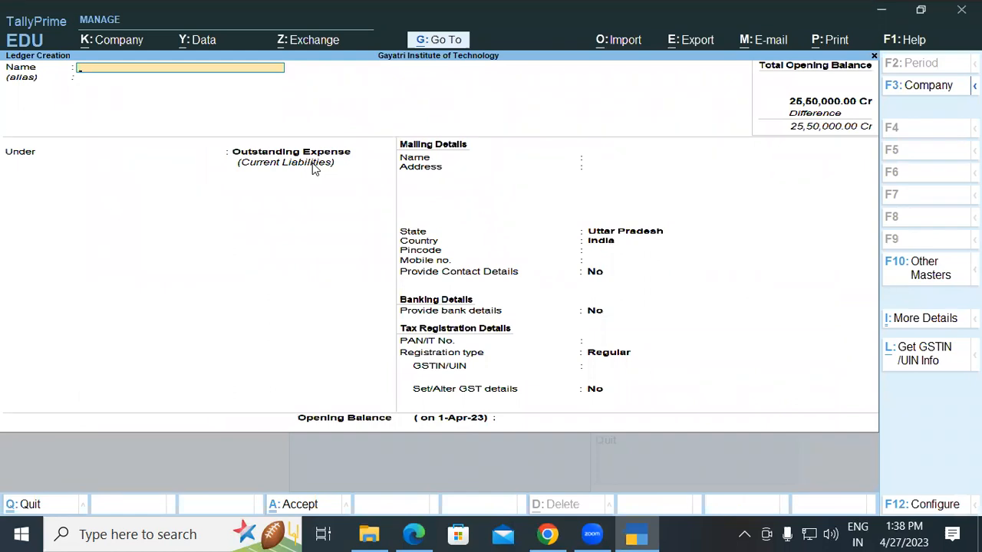
- Open the existing Profit & Loss A/c ledger for alteration in TallyPrime, keeping its name, Primary group and other details
key(Escape)
key(Return)
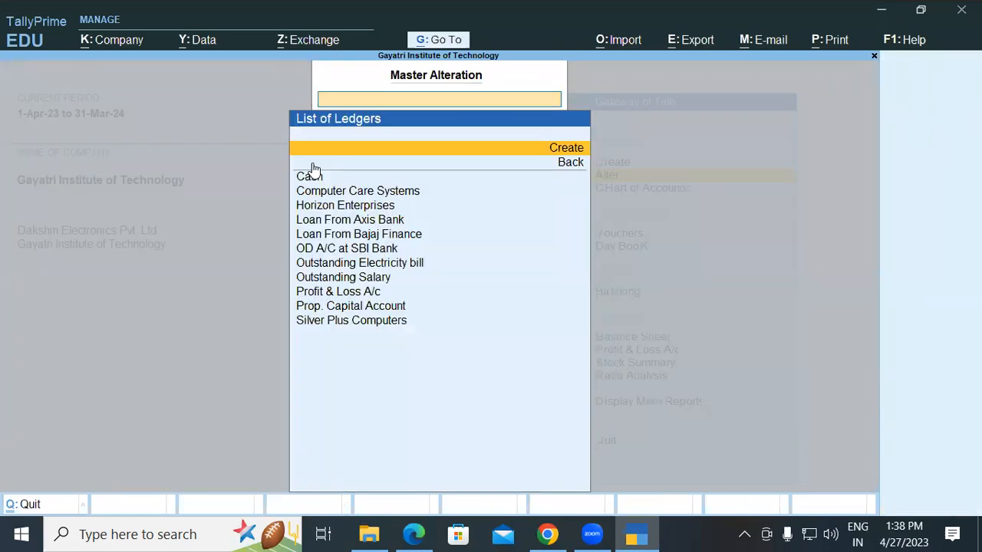
click(361, 298)
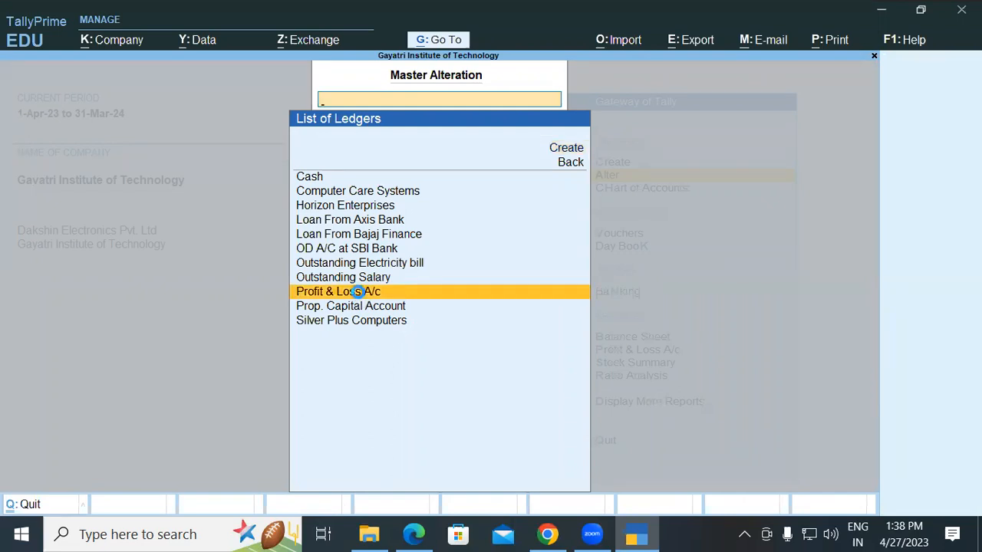
click(358, 293)
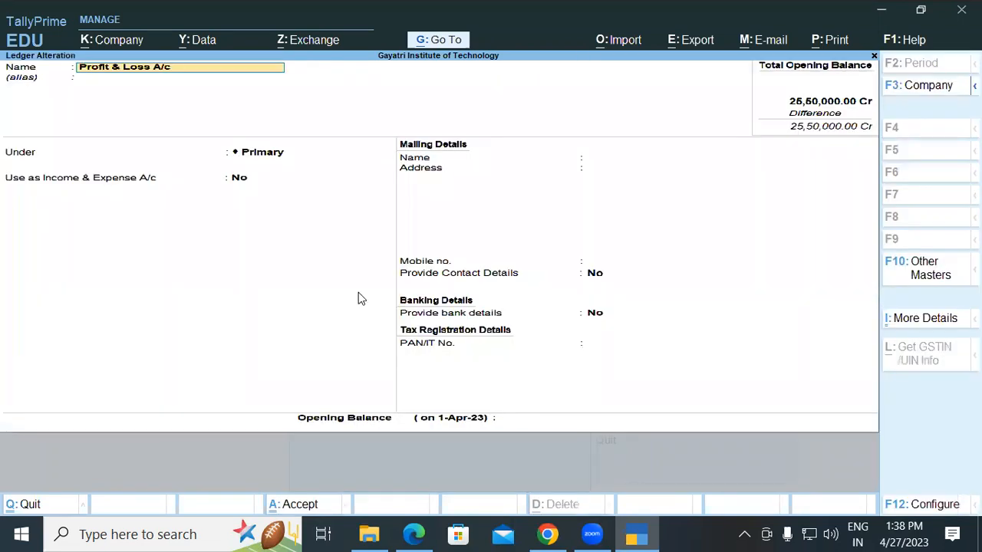
key(Return)
key(Return)
key(Return)
key(Return)
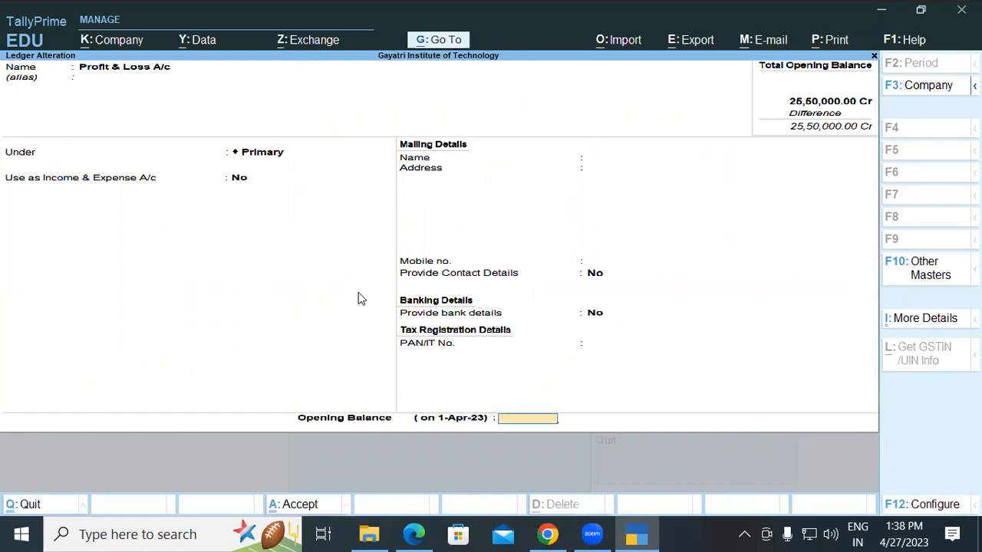
- Set the Profit & Loss A/c opening balance to 8,50,000 Cr and save the ledger
text(8)
text(600)
text(0)
text(0)
key(Return)
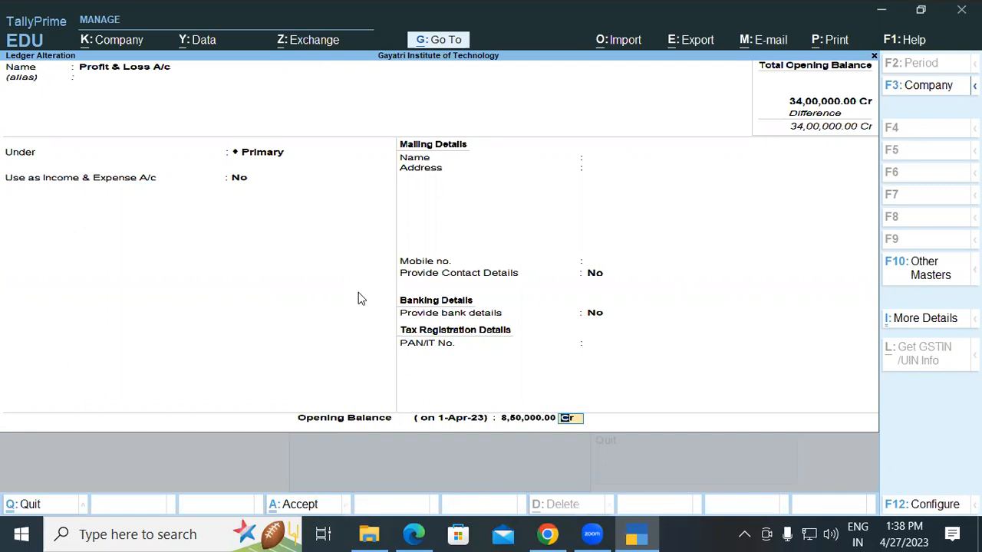
key(Return)
key(Return)
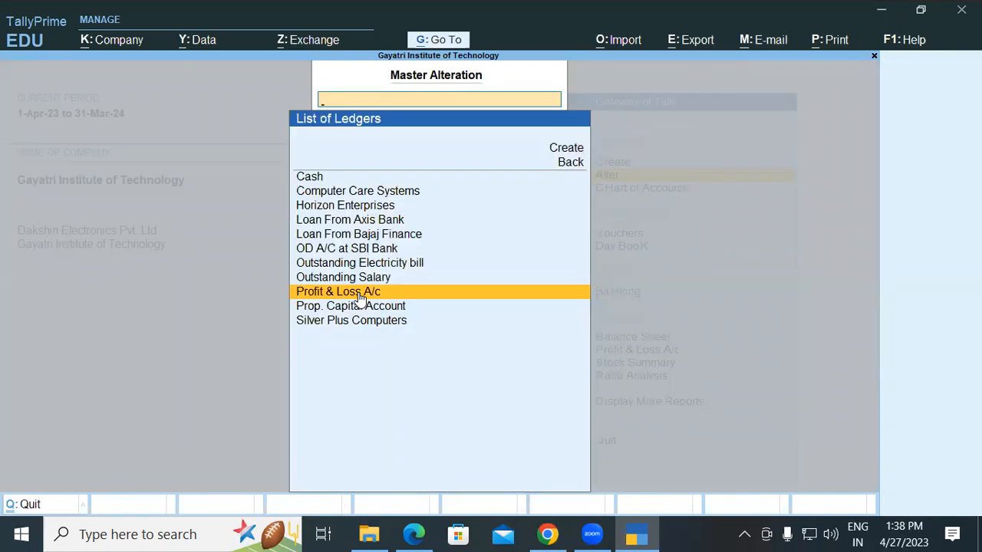
- Check the total of the liabilities in the balance sheet of the PDF in Edge
key(alt+Tab)
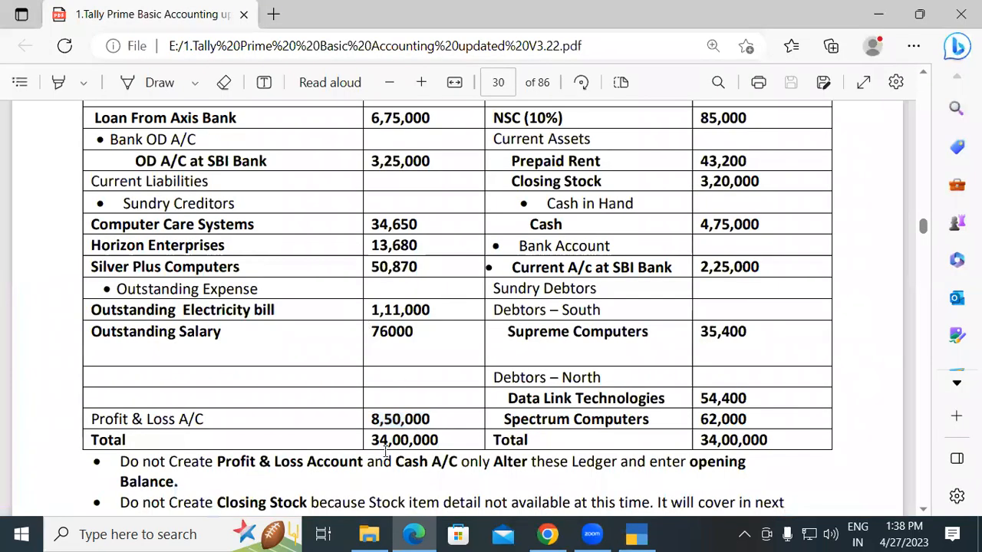
drag(371, 440, 445, 440)
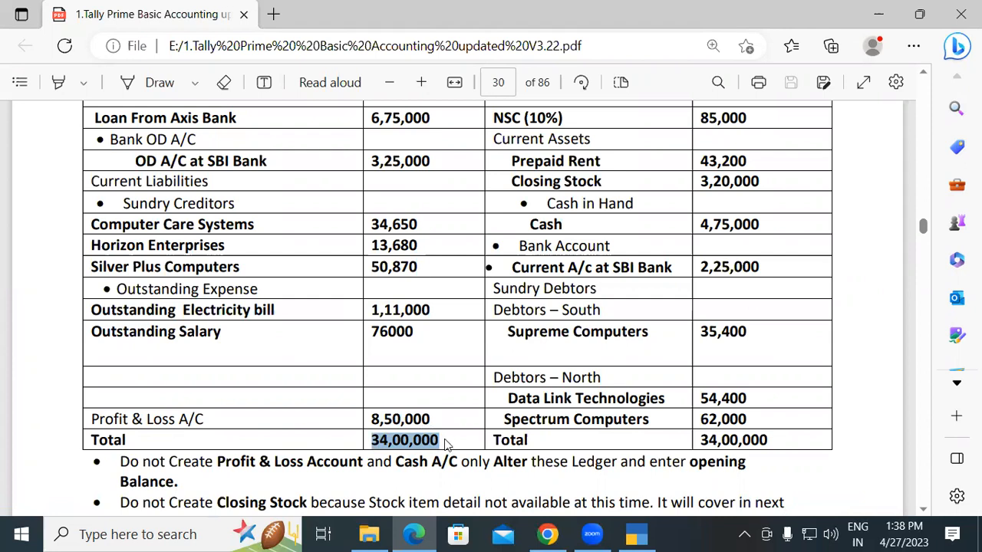
key(alt+Tab)
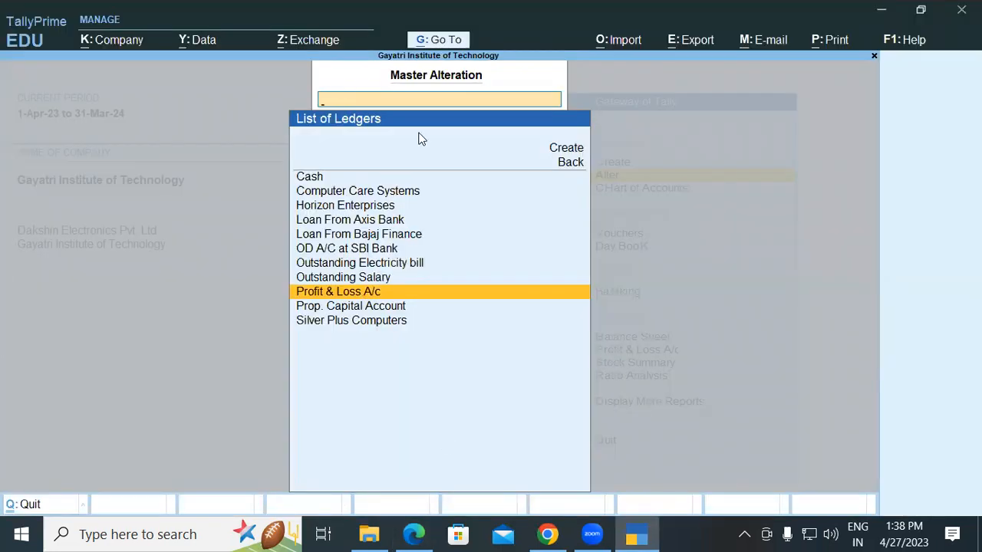
- View the company's Balance Sheet report in TallyPrime to review the liabilities and the difference in opening balances
key(Escape)
key(Escape)
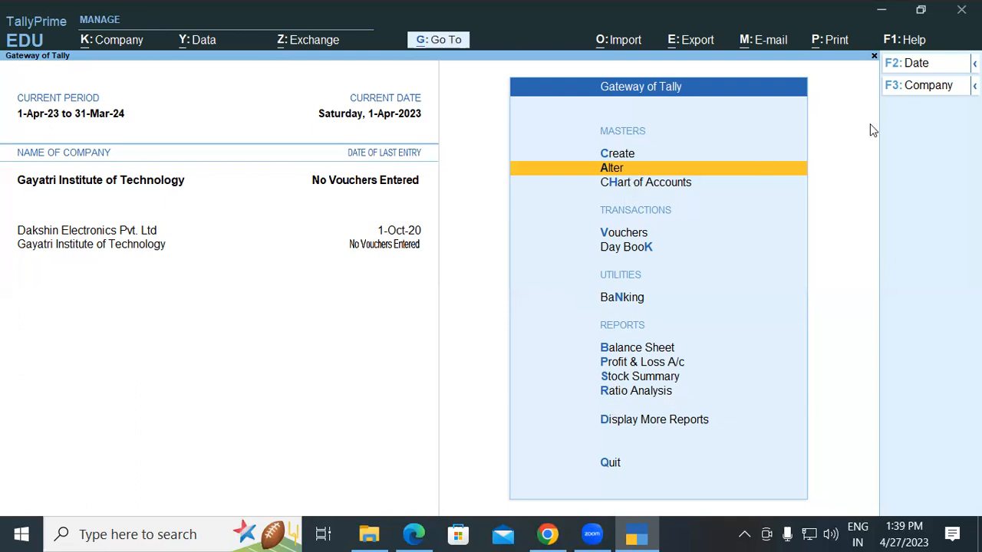
key(Down)
key(Down)
key(Down)
key(Down)
key(Down)
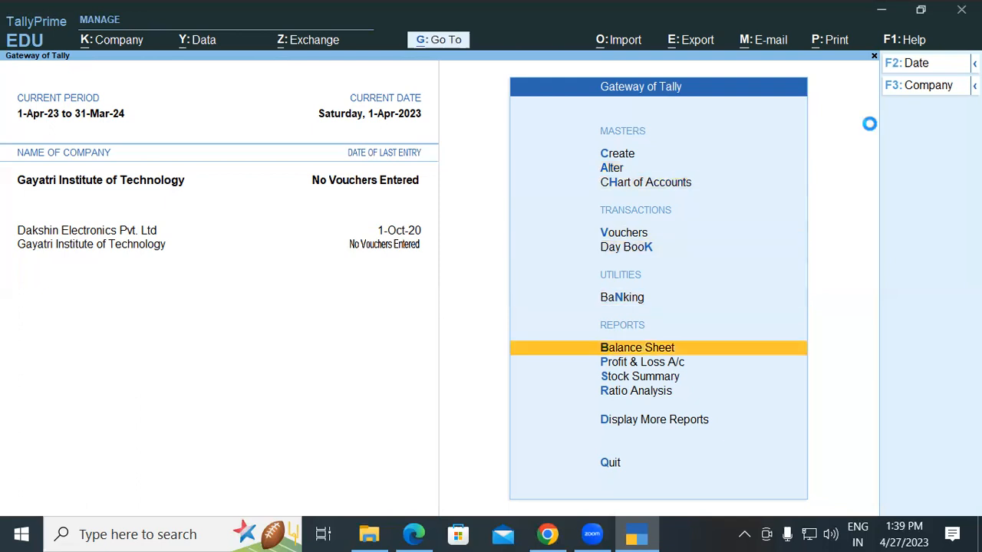
key(Return)
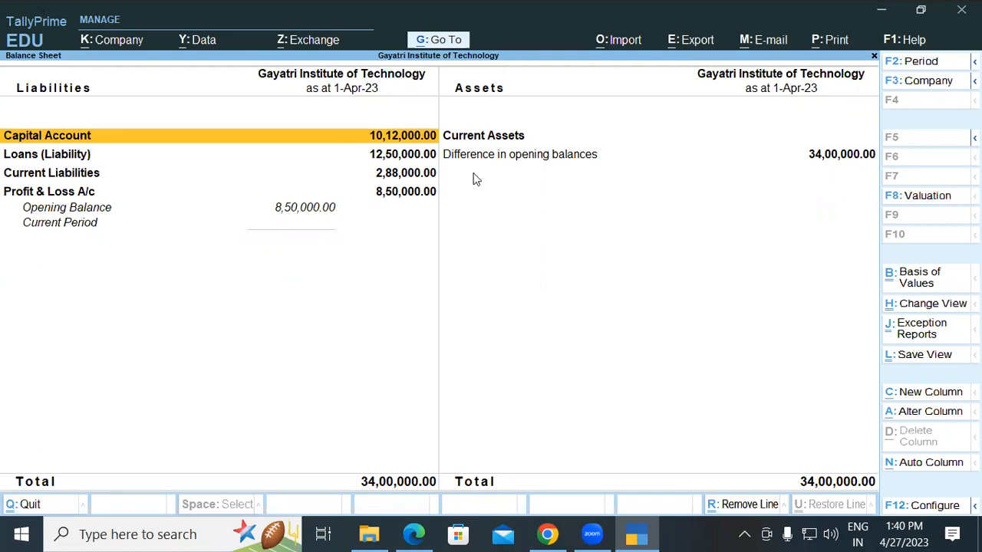
key(Escape)
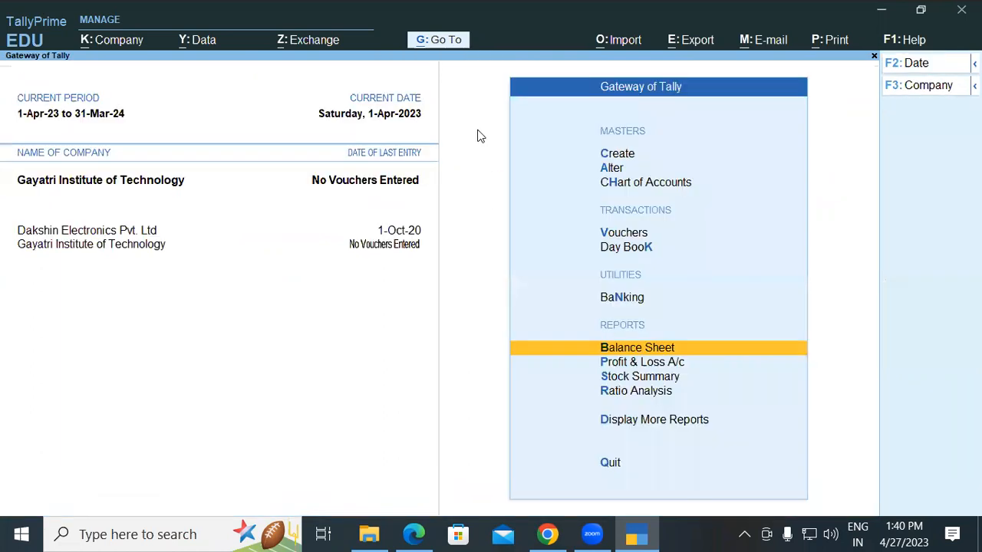
- Copy the Furniture and Fixtures name from the Fixed Assets entries of the PDF in Edge
click(418, 534)
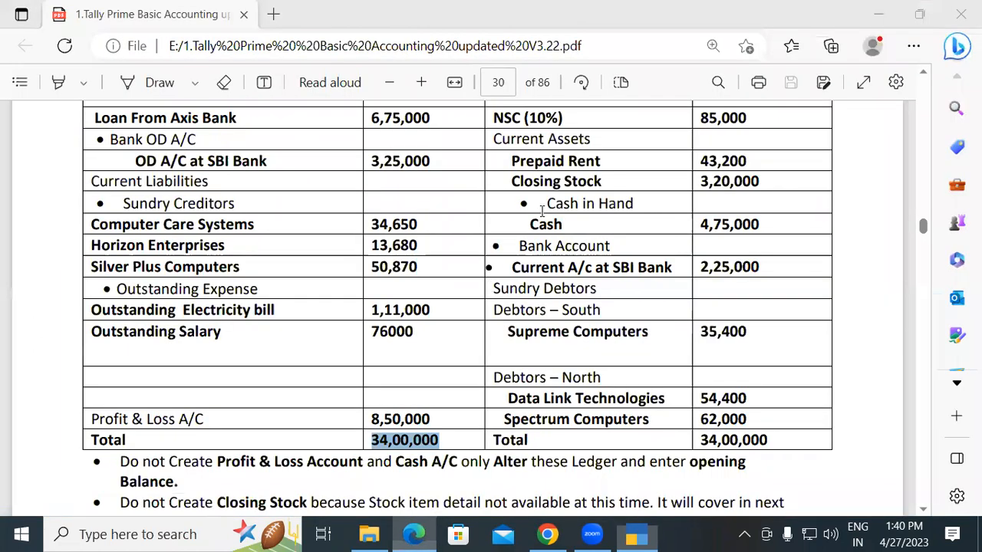
scroll(546, 194, up, 5)
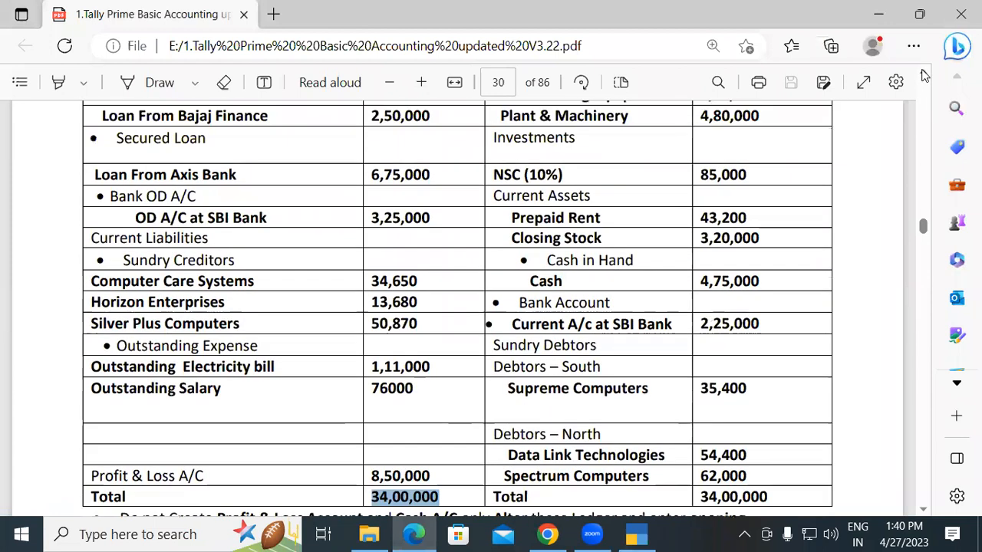
drag(504, 222, 657, 221)
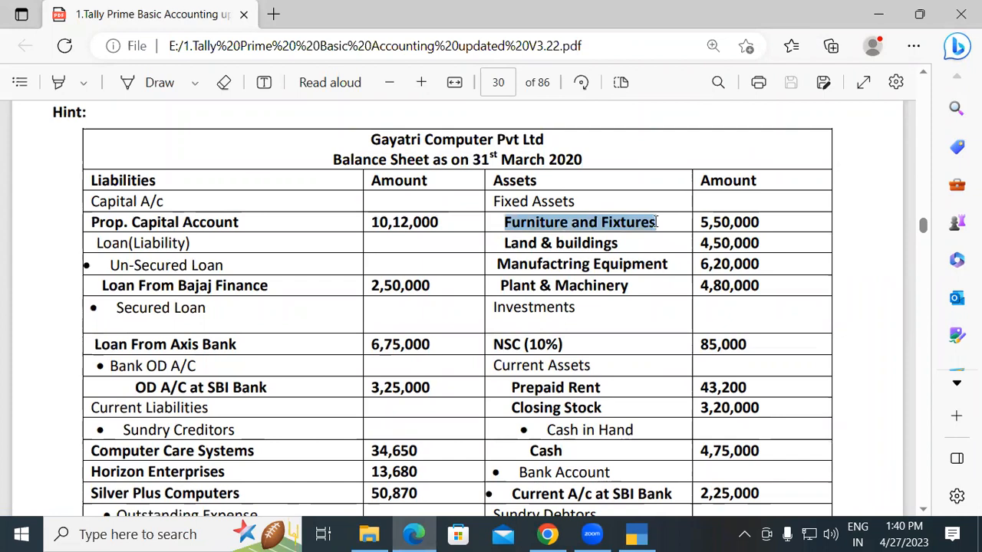
key(alt+Tab)
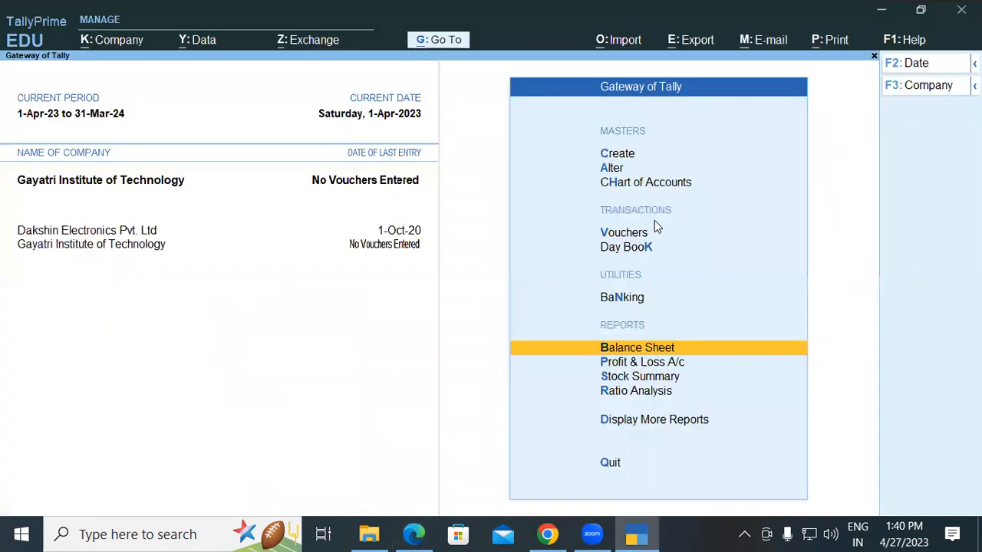
- Start a new ledger in TallyPrime and name it Furniture and Fixtures
key(Up)
key(Up)
key(Up)
key(Up)
key(Up)
key(Up)
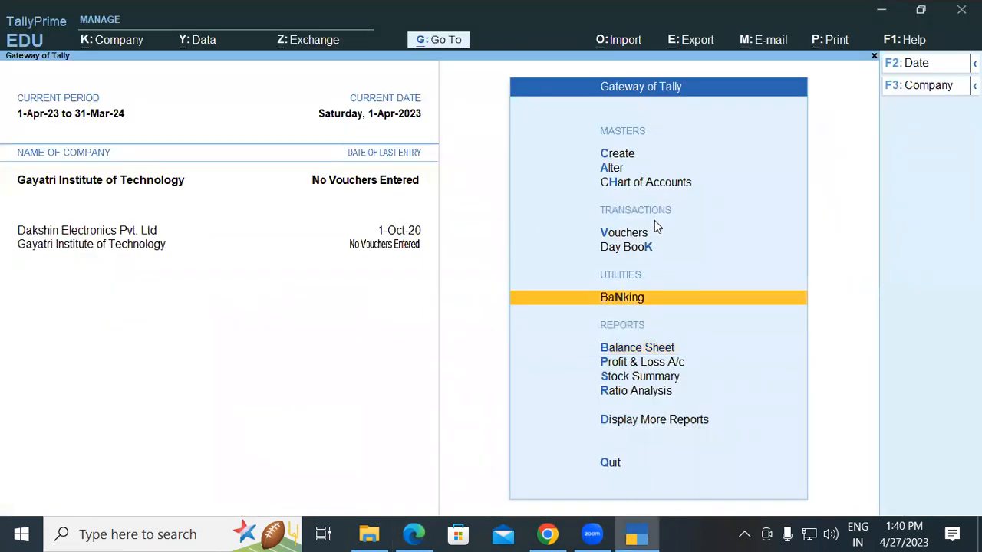
key(Return)
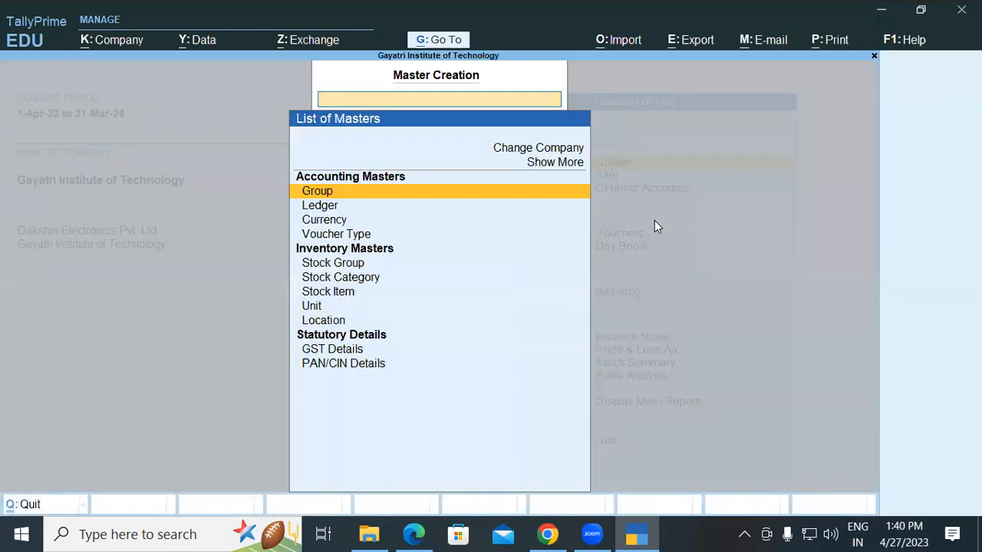
key(Down)
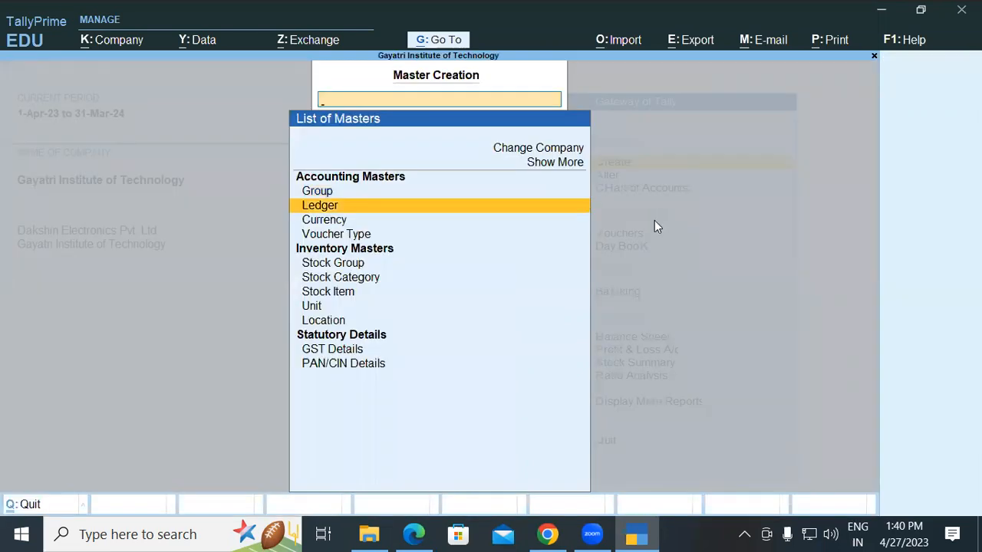
key(Return)
text(Furniture and Fixtures)
key(Return)
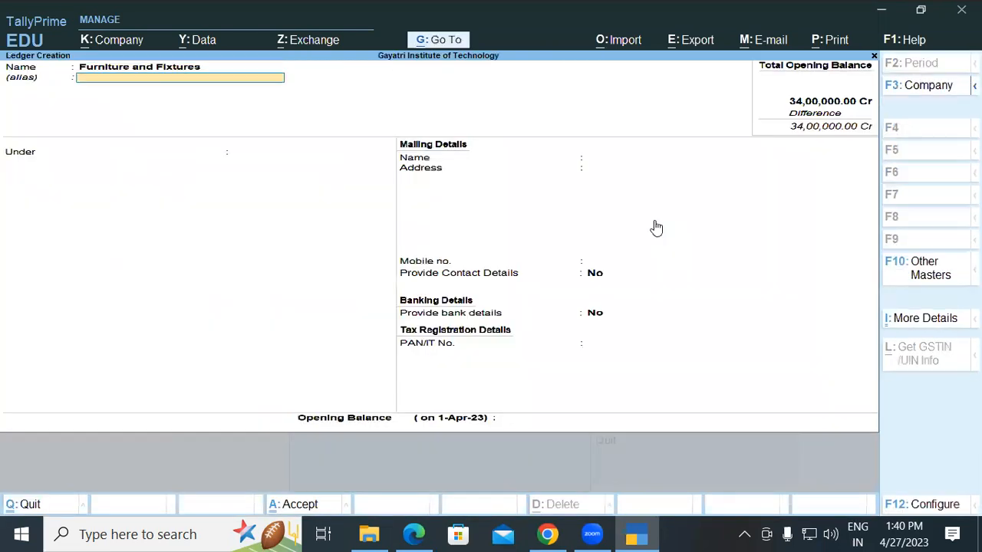
- Place Furniture and Fixtures under Fixed Assets with no alias, keep the default details, and save it without an opening balance
key(Return)
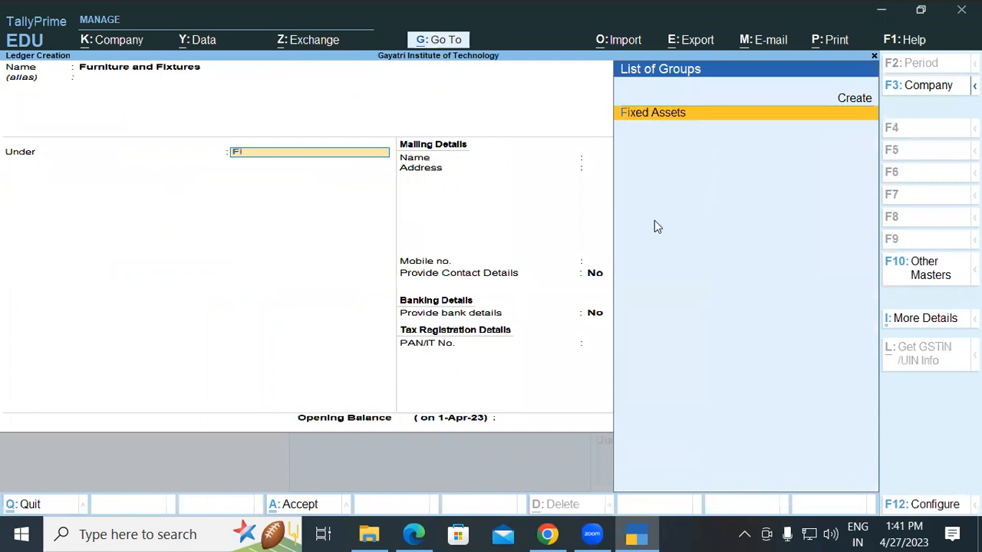
key(Return)
key(Return)
key(Return)
key(Return)
key(Return)
key(Return)
key(Return)
key(Return)
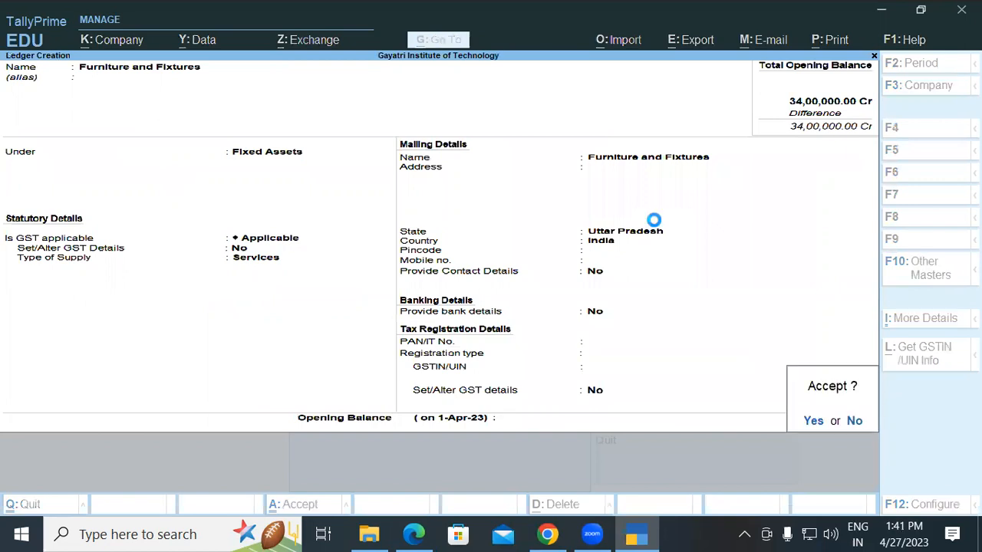
key(Return)
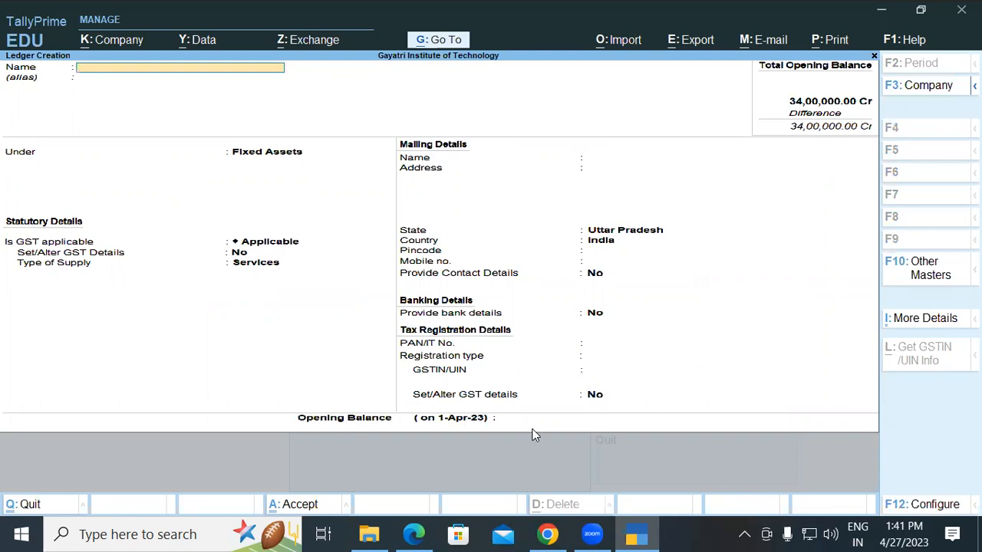
- Leave ledger creation and open the Furniture and Fixtures ledger for alteration
key(Escape)
key(Return)
key(Escape)
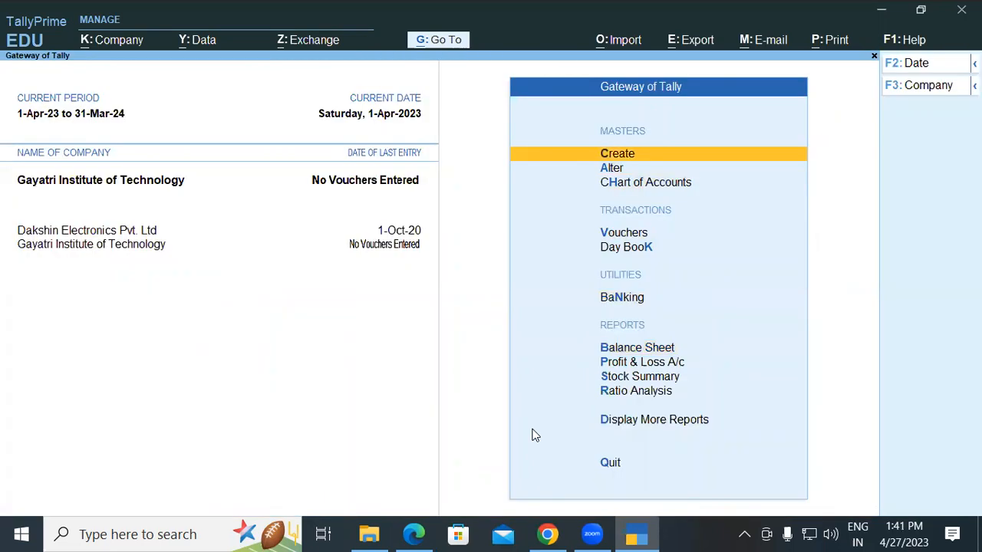
key(Down)
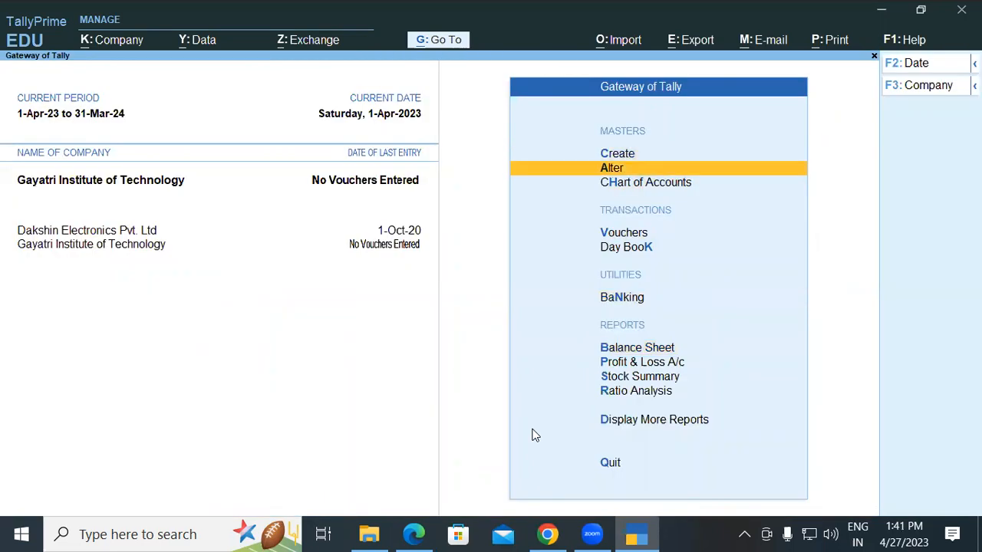
key(Return)
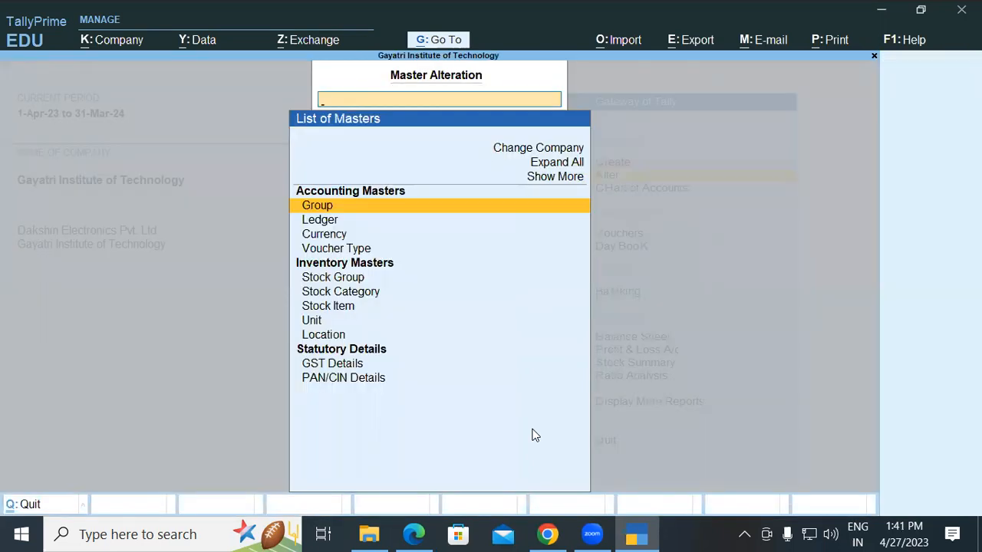
key(Down)
key(Return)
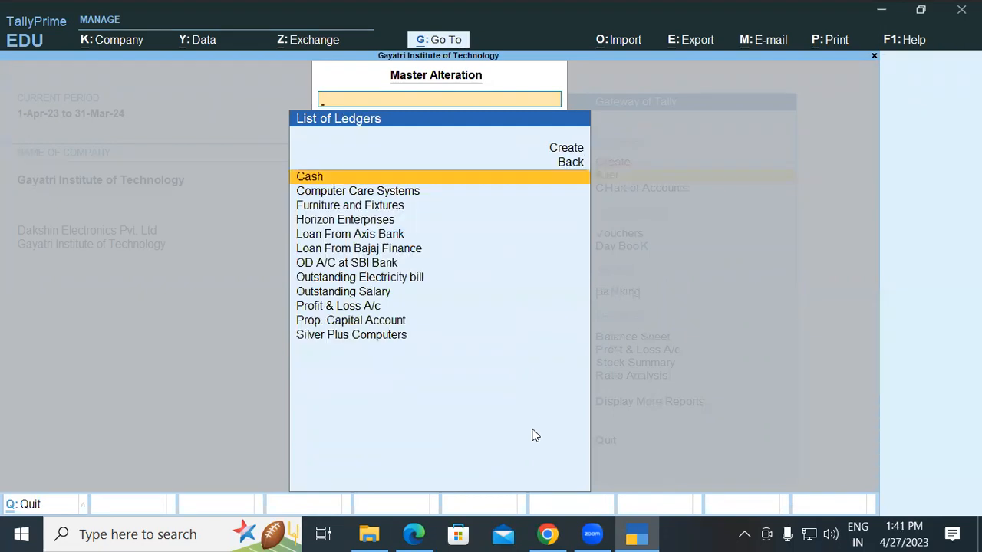
text(Fu)
key(Return)
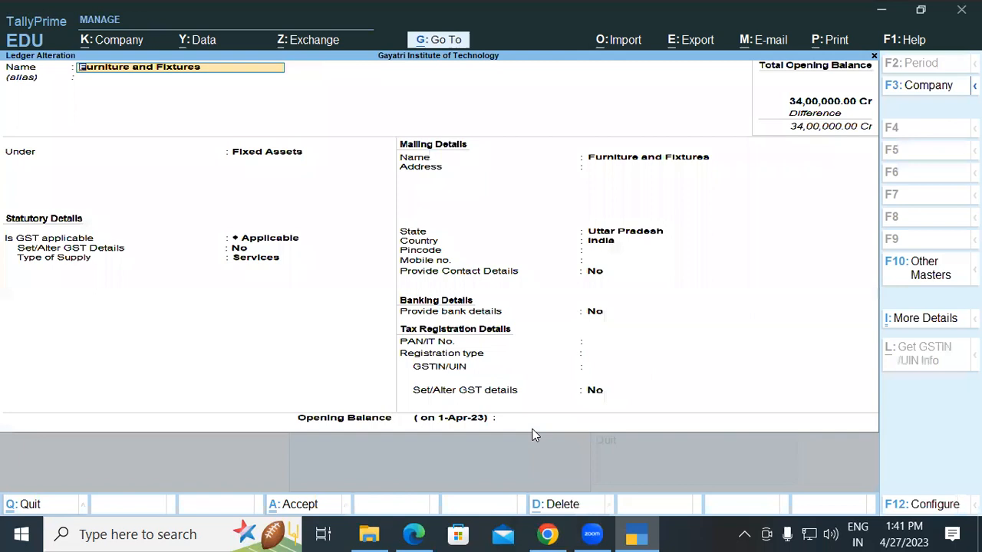
- Set the Furniture and Fixtures opening balance to 5,50,000 Dr, keep its other details as they are, and save the ledger
key(Return)
key(Return)
key(Return)
key(Return)
key(Return)
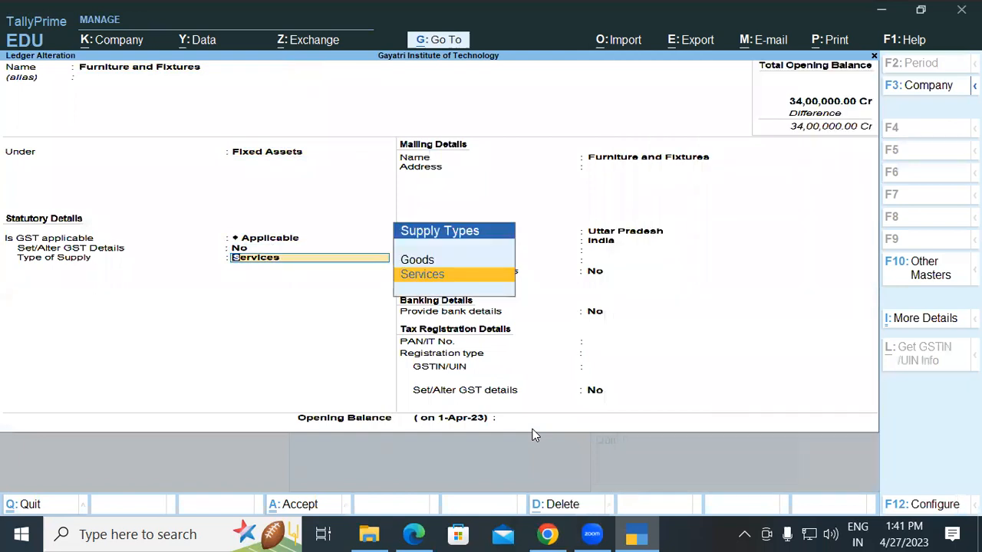
key(Return)
key(Return)
key(Return)
key(Return)
key(Return)
key(Return)
key(Return)
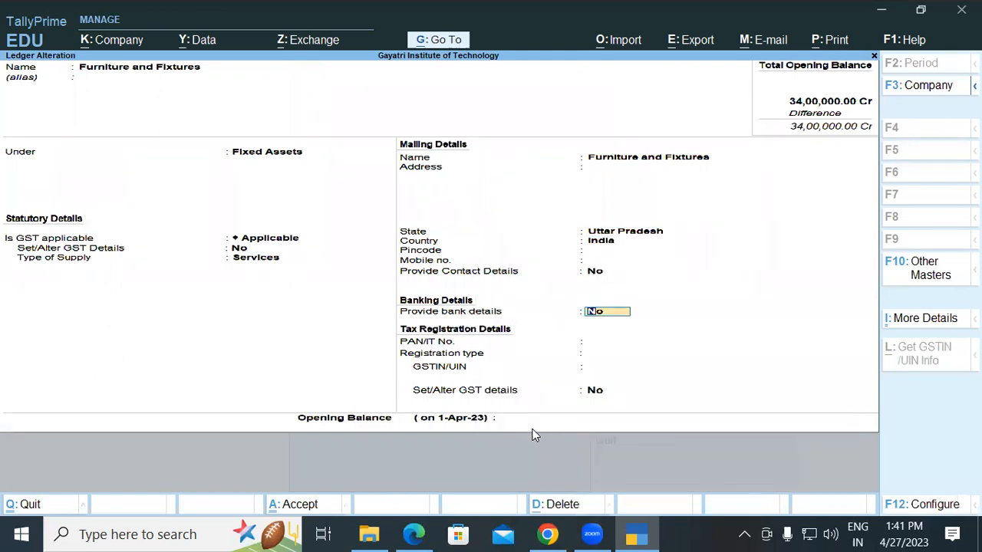
key(Return)
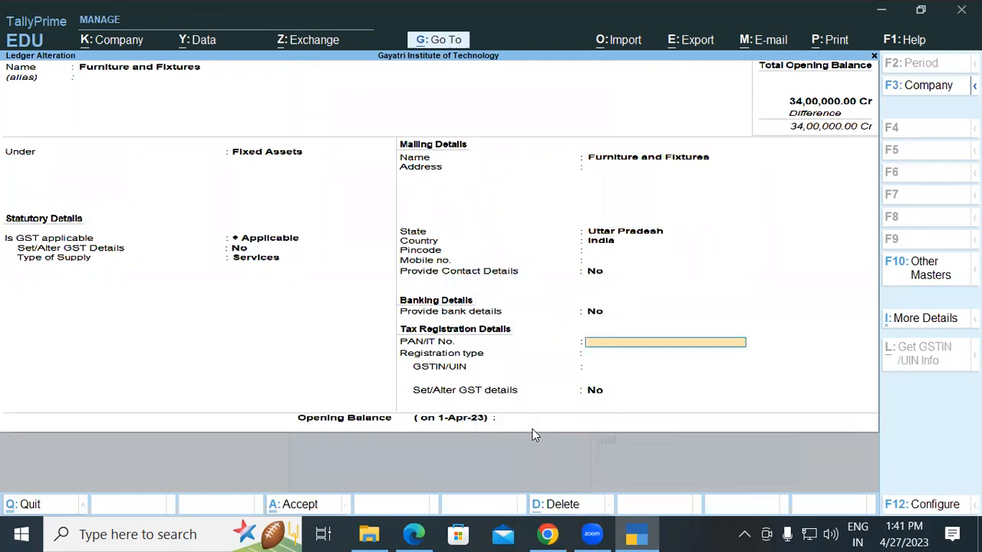
key(Return)
text(555)
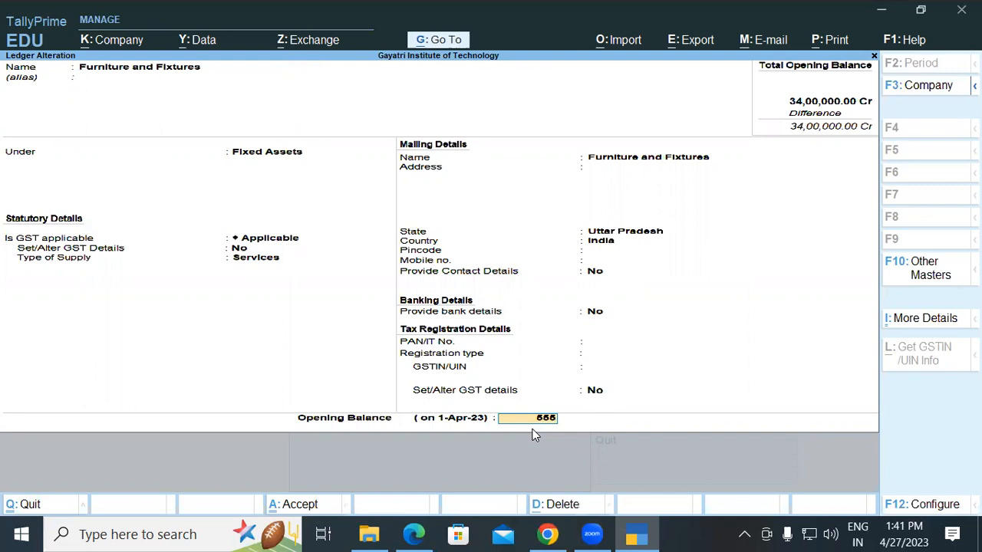
key(BackSpace)
text(0,00)
text(000)
key(Return)
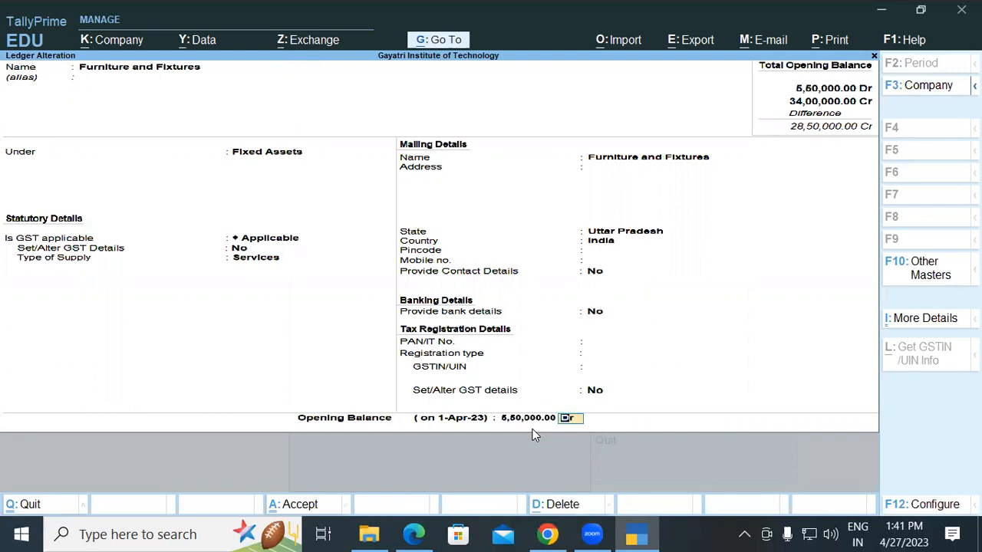
key(Return)
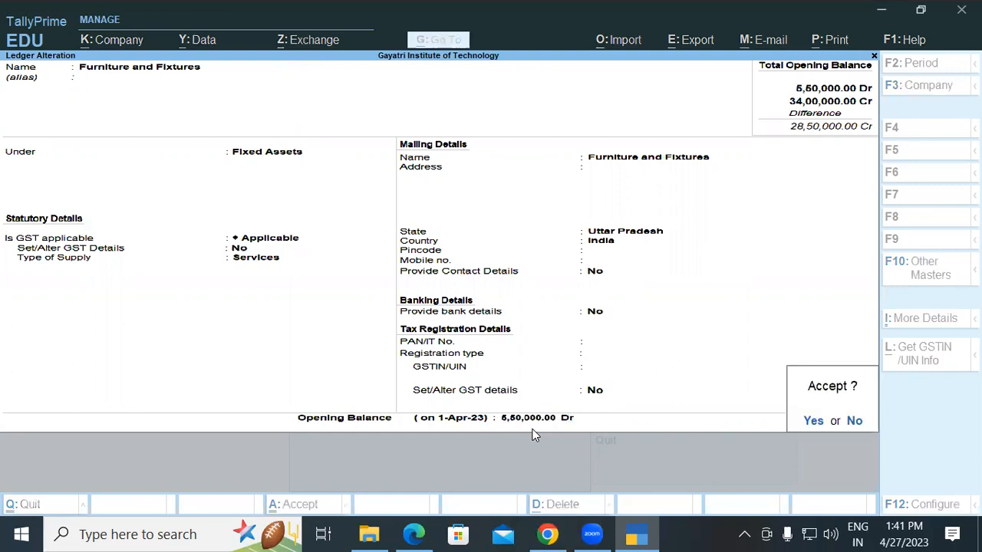
key(Return)
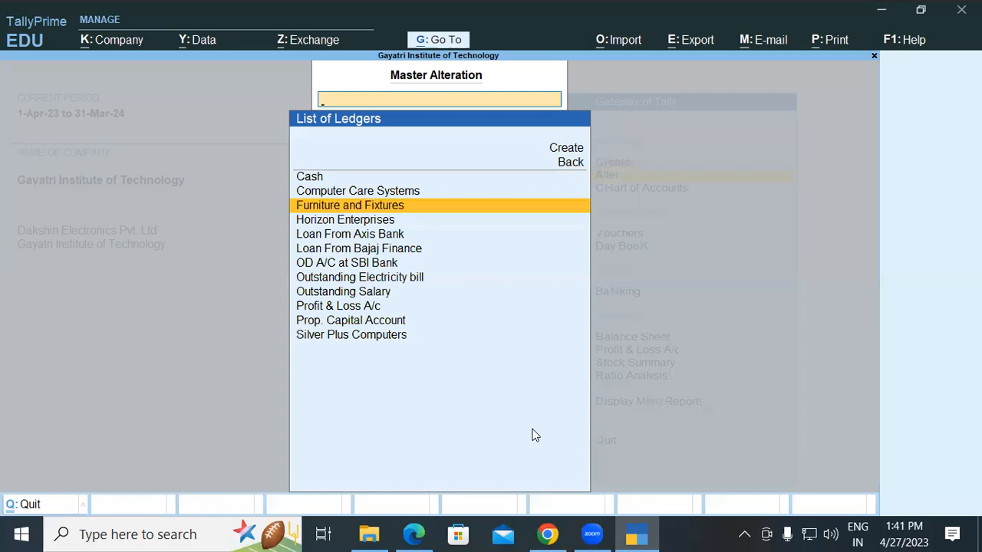
- Start a new ledger from the list of ledgers and copy the Land & buildings name from the PDF in Edge
key(Up)
key(Up)
key(Up)
key(Up)
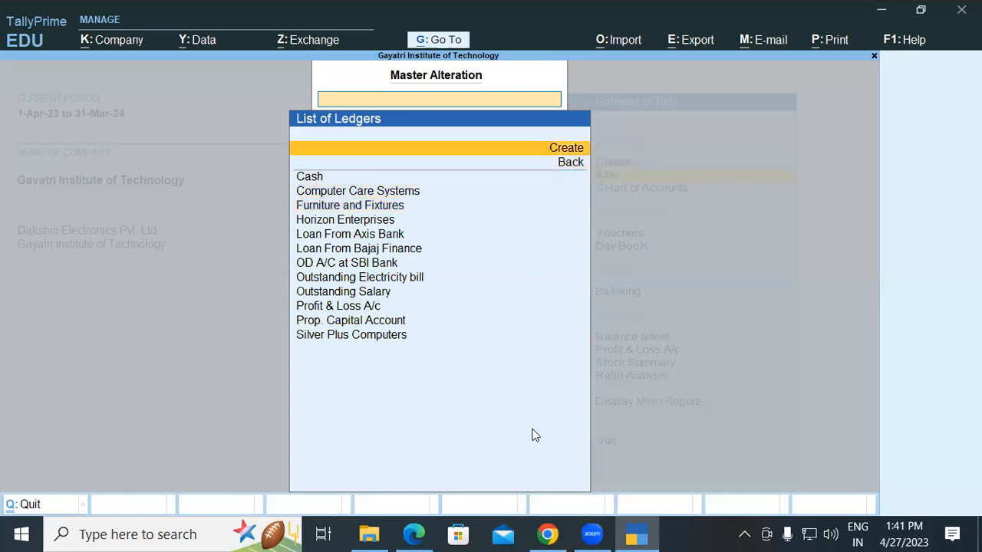
key(Return)
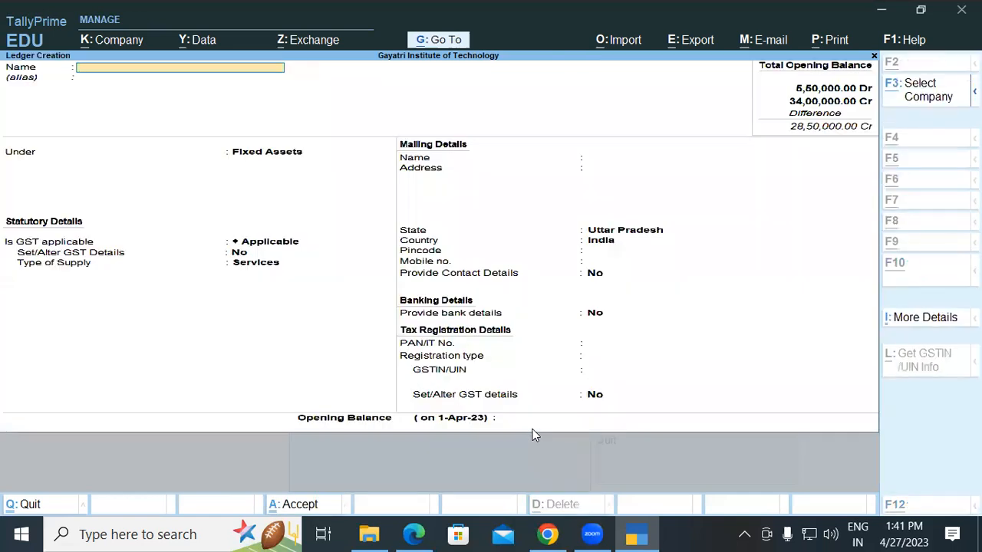
key(alt+Tab)
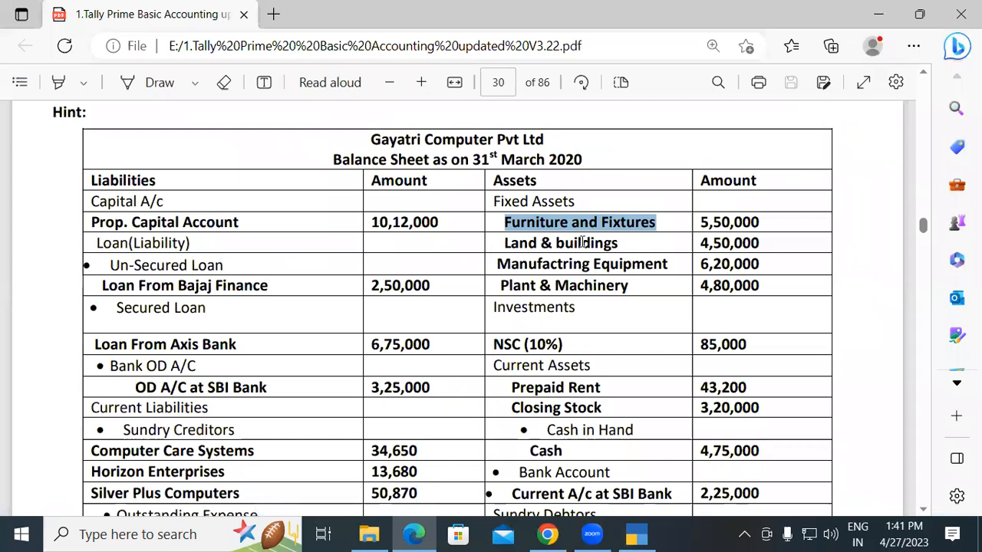
drag(504, 243, 624, 244)
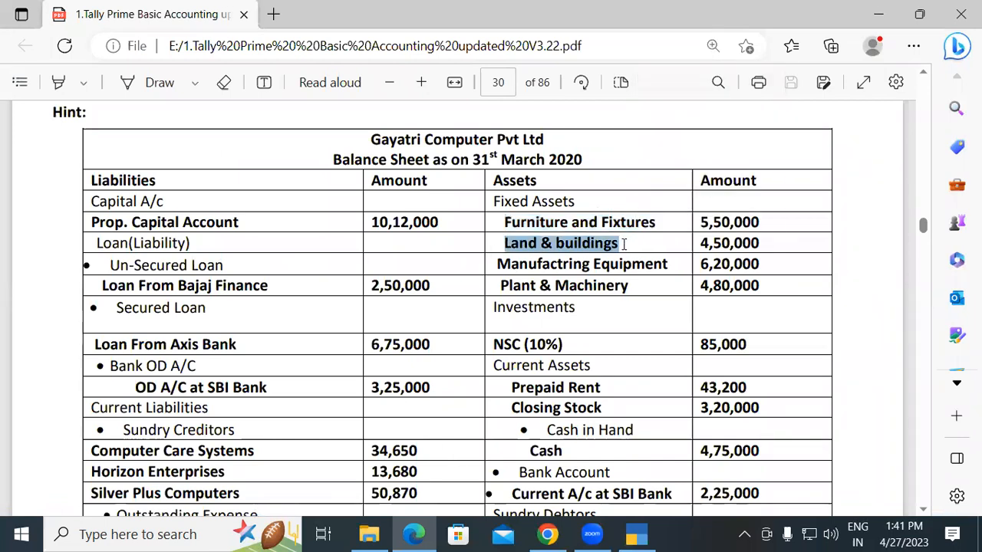
- Name the new ledger in TallyPrime Land & buildings, without an alias, and place it under Fixed Assets
key(alt+Tab)
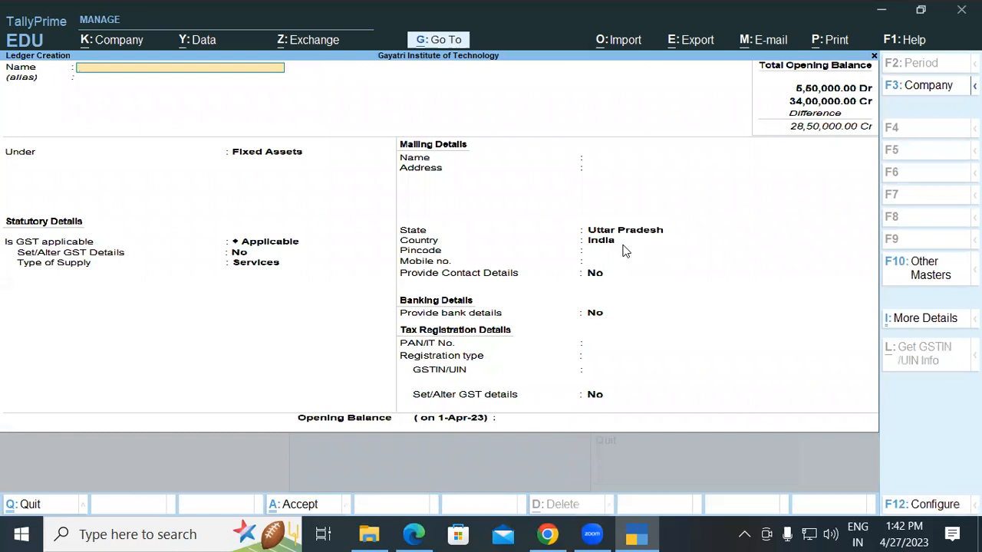
key(alt)
key(ctrl+alt+v)
key(Return)
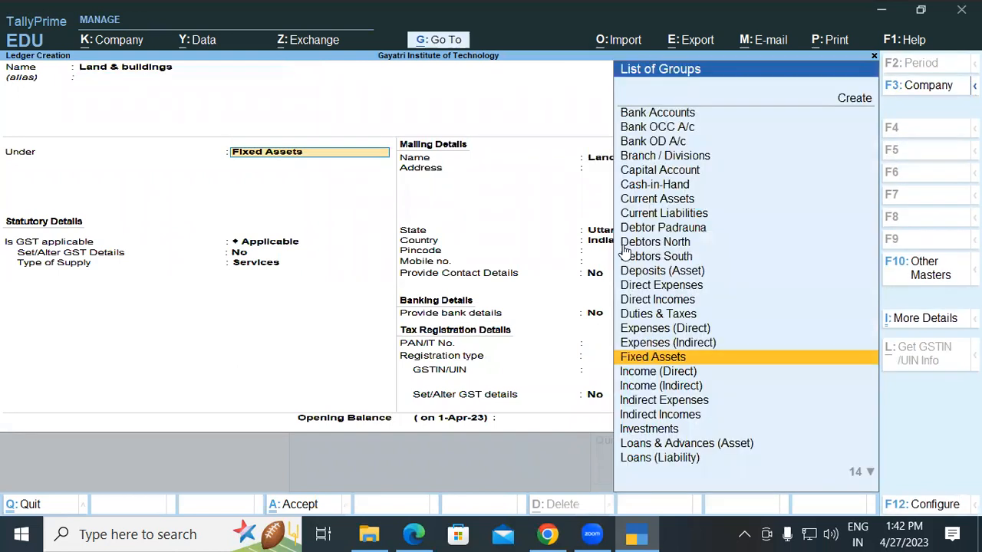
key(Return)
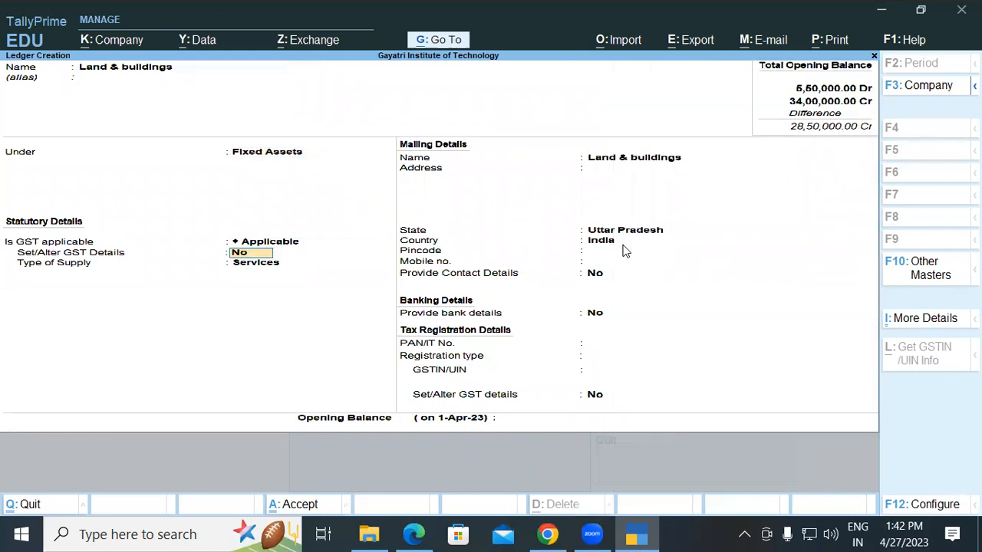
- Set GST to Not Applicable for Land & buildings and keep the default mailing, banking and tax registration details
key(BackSpace)
text(No)
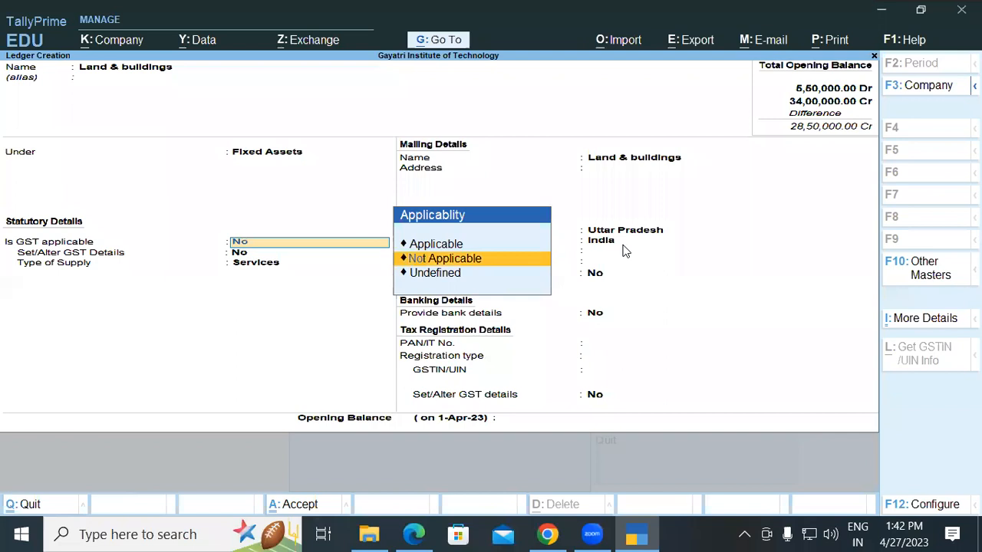
key(Return)
key(Return)
key(Return)
key(Return)
key(Return)
key(Return)
key(Return)
key(Return)
key(Return)
key(Return)
key(Return)
key(Return)
key(Return)
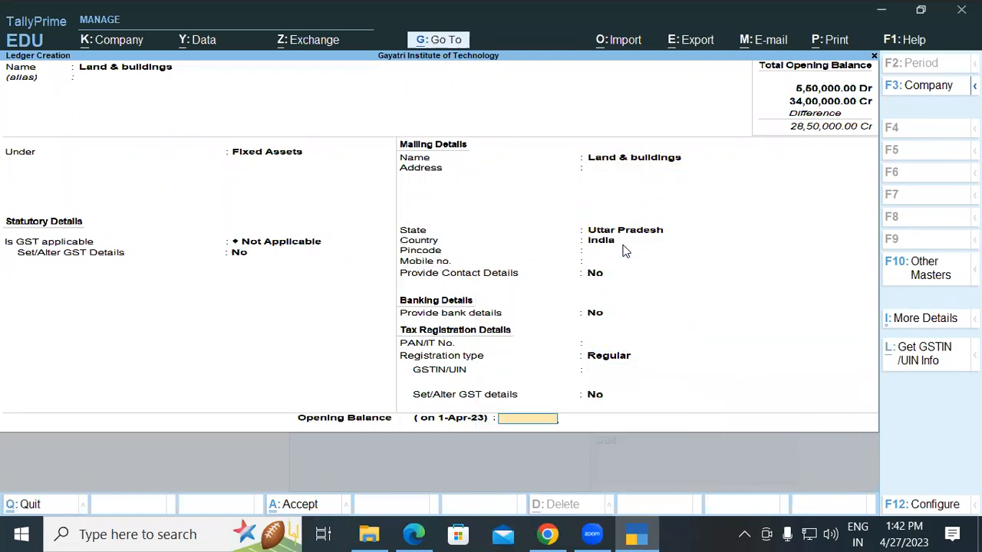
- Check the Land & buildings amount in the PDF, enter 4,50,000 Dr as its opening balance, and save the ledger
key(alt+Tab)
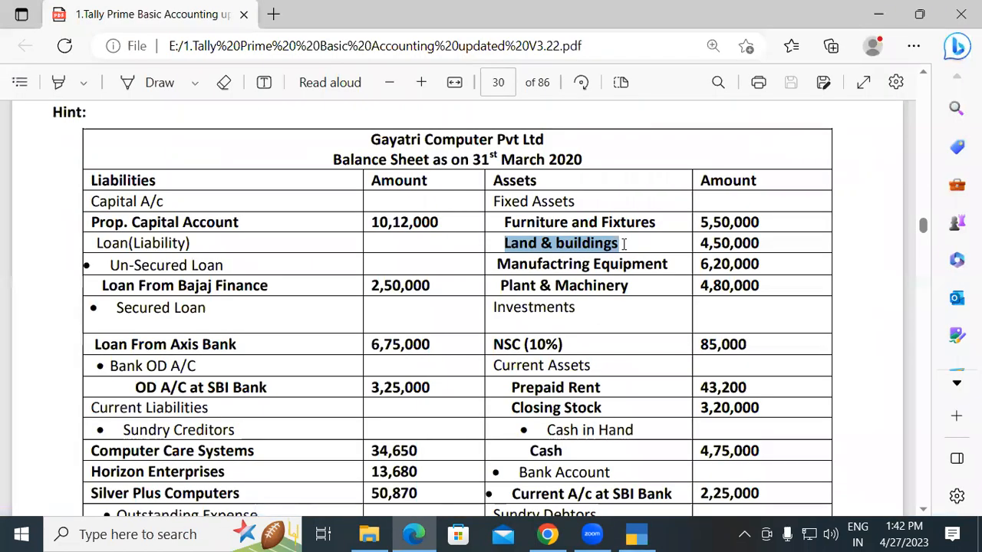
key(alt+Tab)
text(4,60,00)
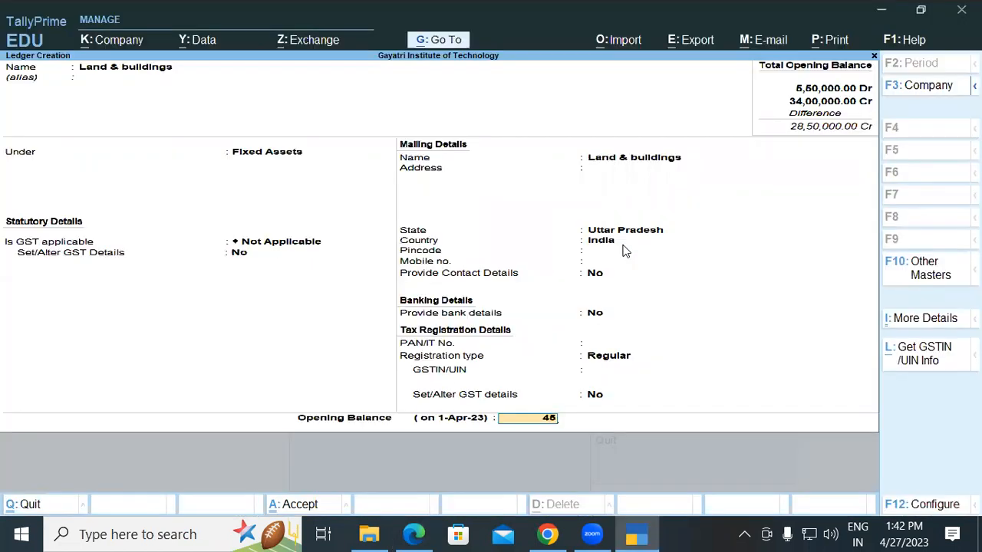
text(0000)
key(Return)
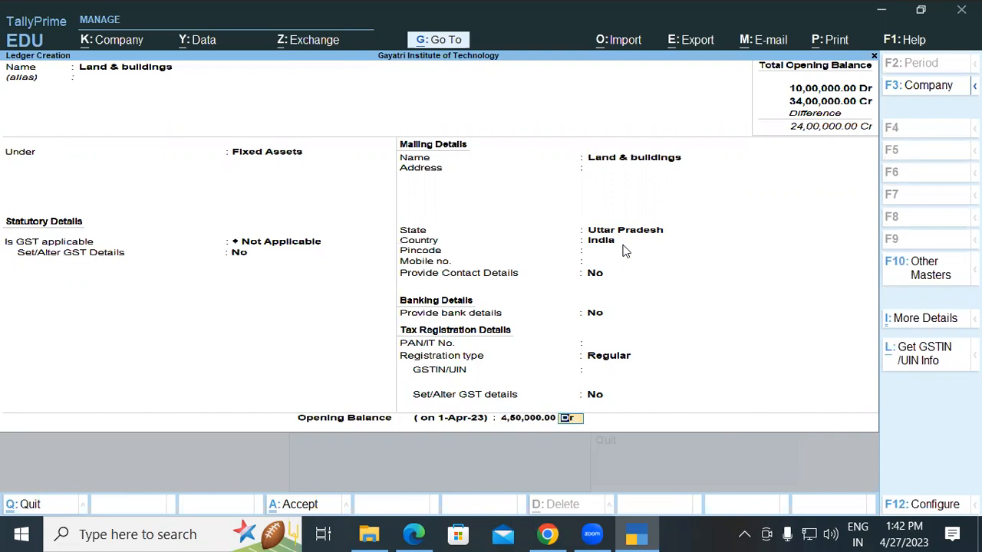
key(Return)
key(Return)
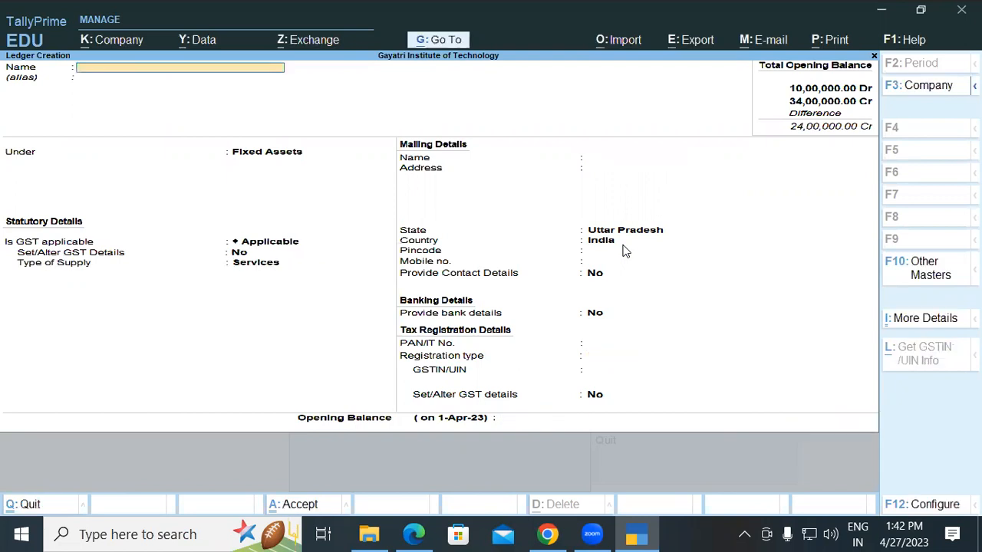
- Copy Manufactring Equipment from the PDF in Edge as the new TallyPrime ledger's name and place it under Fixed Assets
key(alt+Tab)
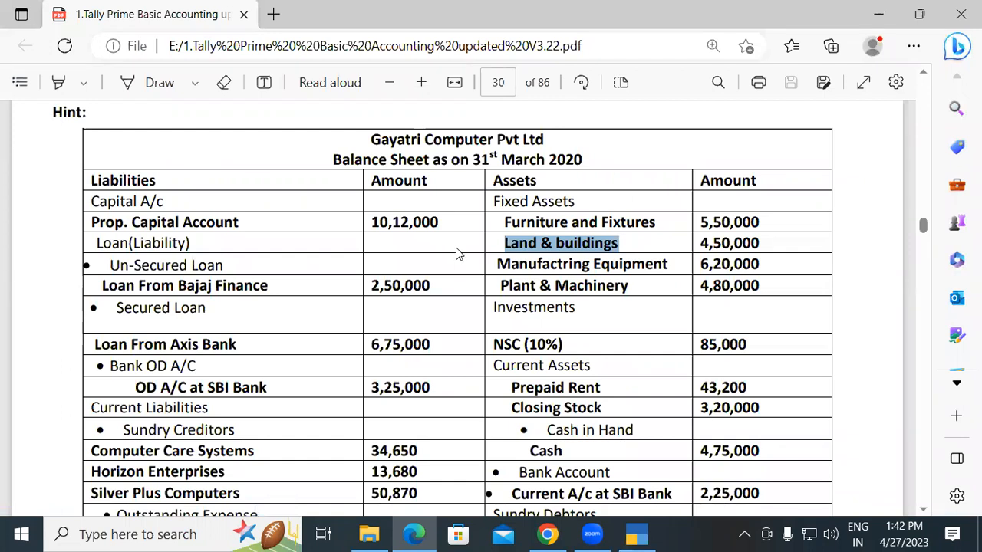
drag(497, 263, 670, 263)
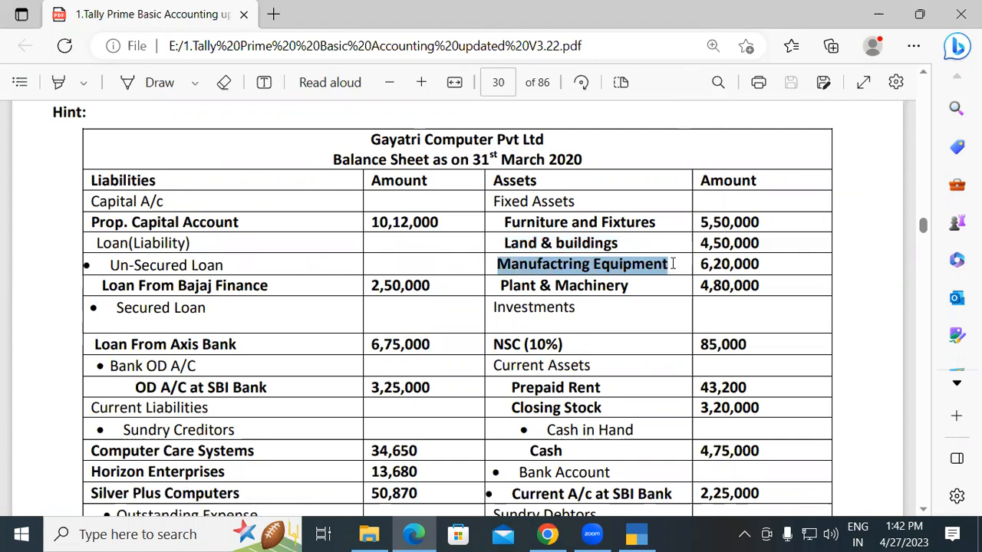
key(alt+Tab)
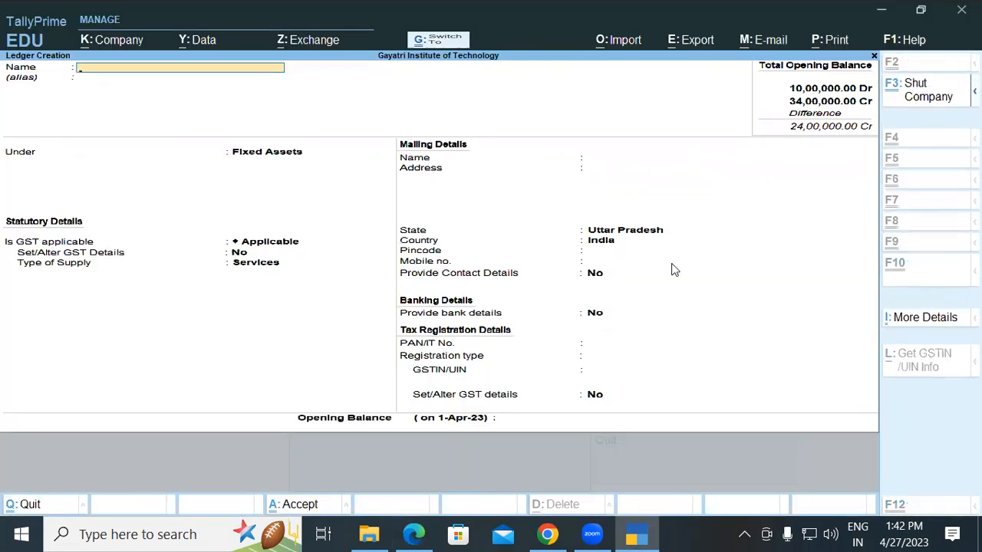
key(ctrl+alt+v)
key(Return)
key(Return)
key(Return)
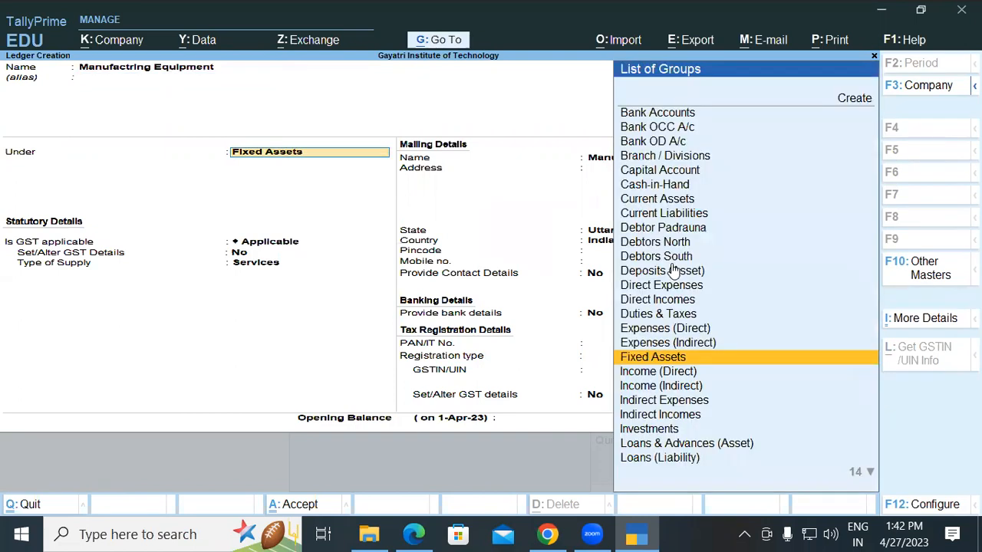
- Set GST to Not Applicable for Manufactring Equipment and keep the remaining default ledger details
text(No)
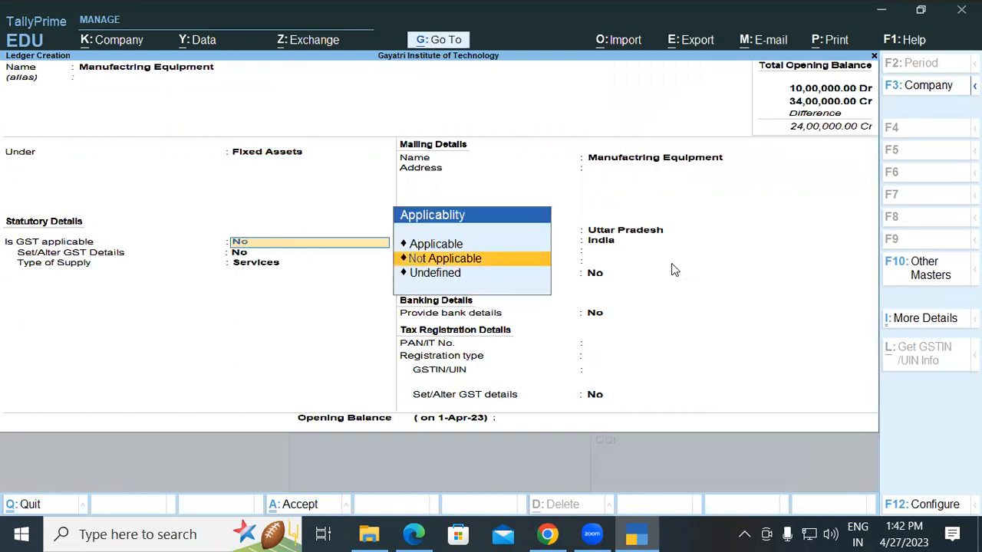
key(Return)
key(Return)
key(Return)
key(Return)
key(Return)
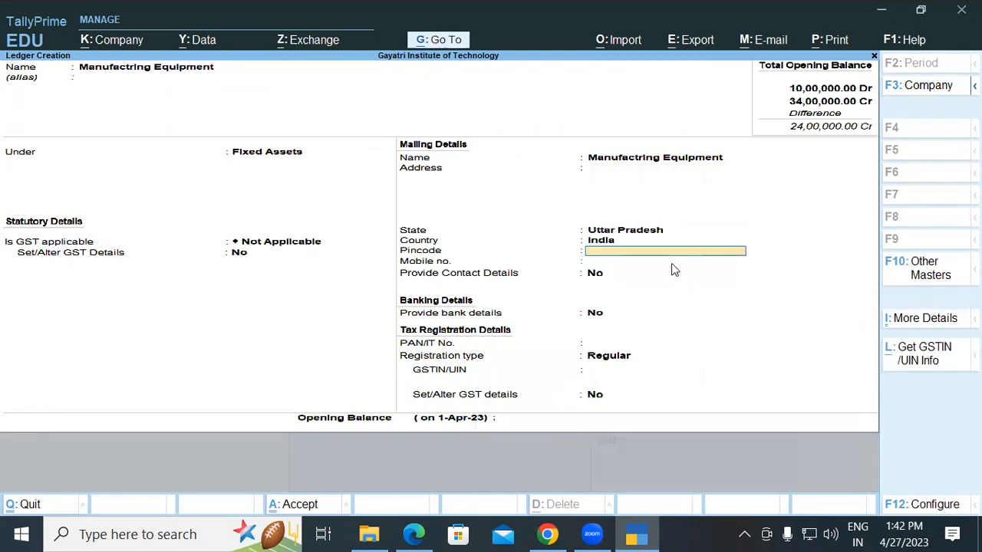
key(Return)
key(Return)
key(Return)
key(Return)
key(Return)
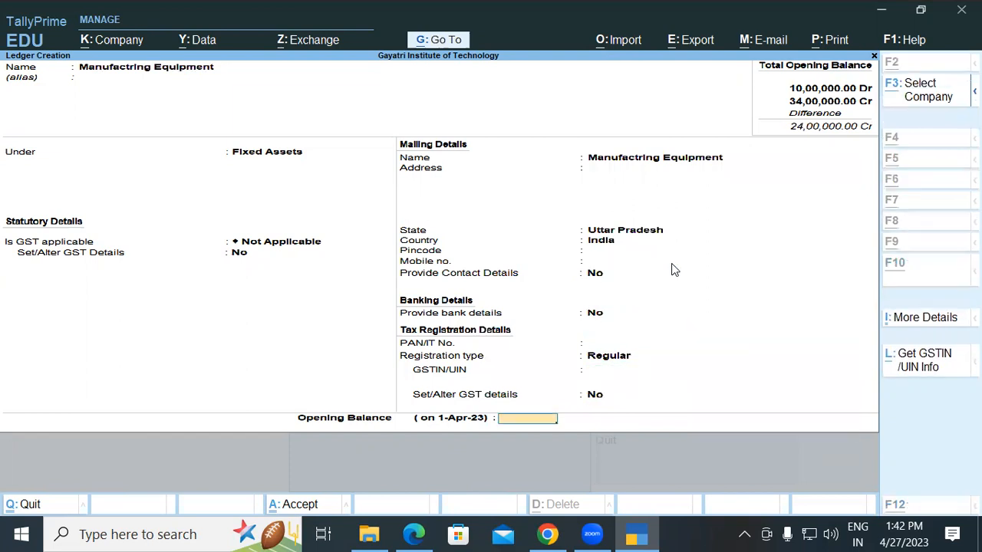
- Check the Manufactring Equipment amount in the PDF, enter 6,20,000 Dr as its opening balance, and save the ledger
key(alt+Tab)
key(alt+Tab)
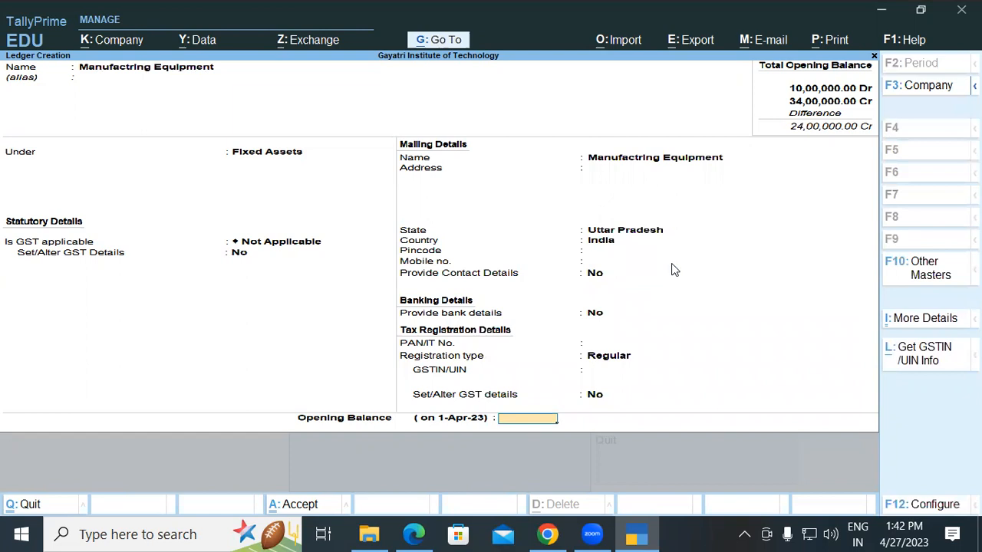
text(620000)
key(Return)
key(Return)
key(Return)
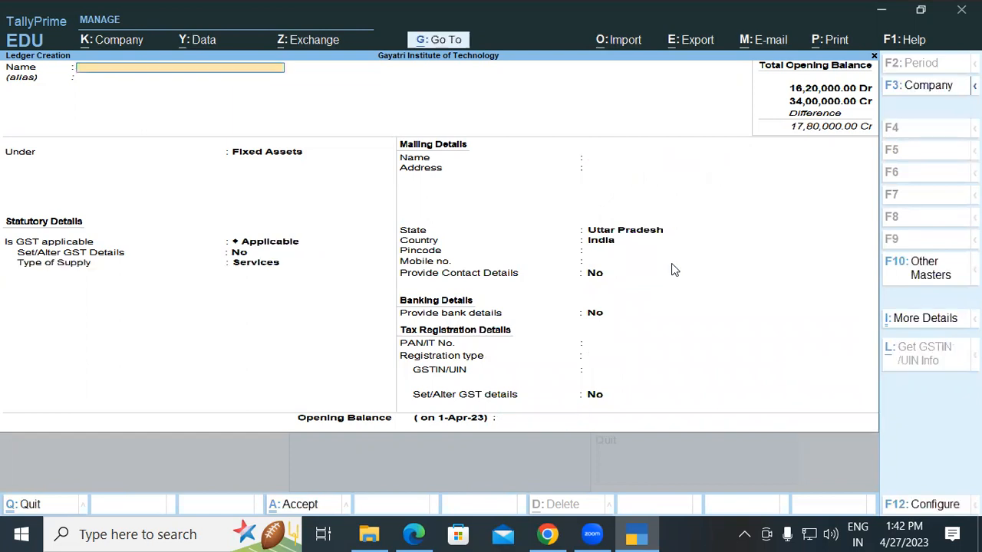
- Copy Plant & Machinery from the Fixed Assets entries of the PDF in Edge and paste it as the next TallyPrime ledger's name
key(alt+Tab)
drag(497, 286, 627, 287)
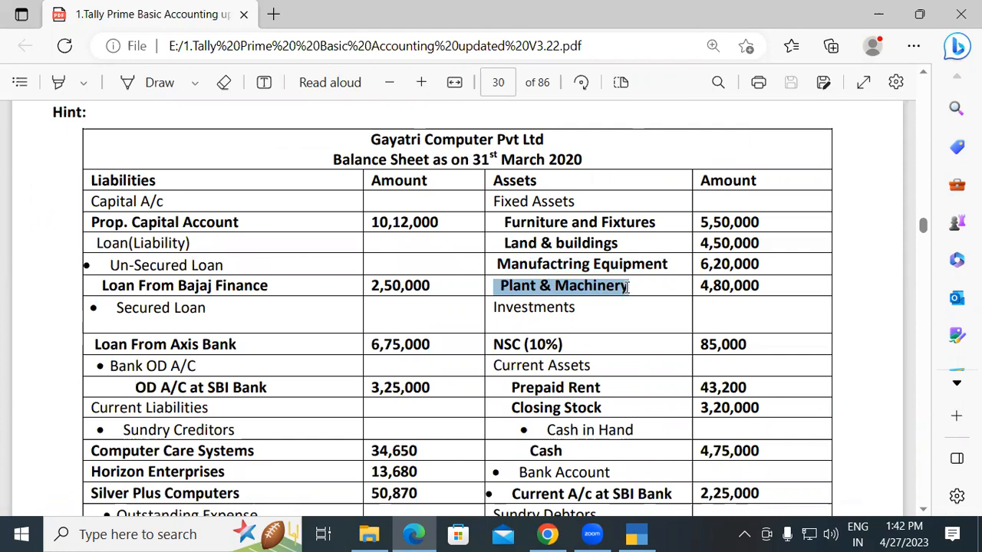
key(alt+Tab)
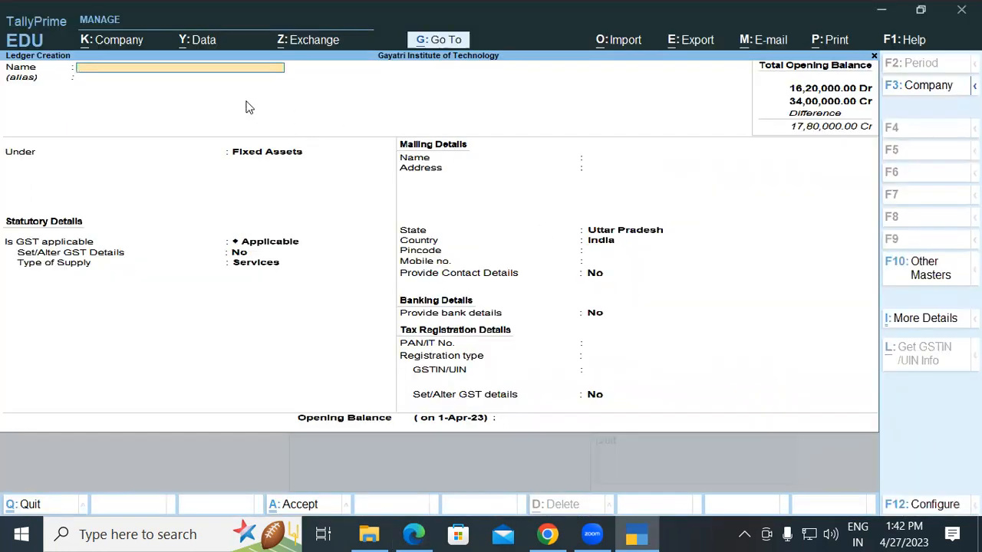
key(alt+Tab)
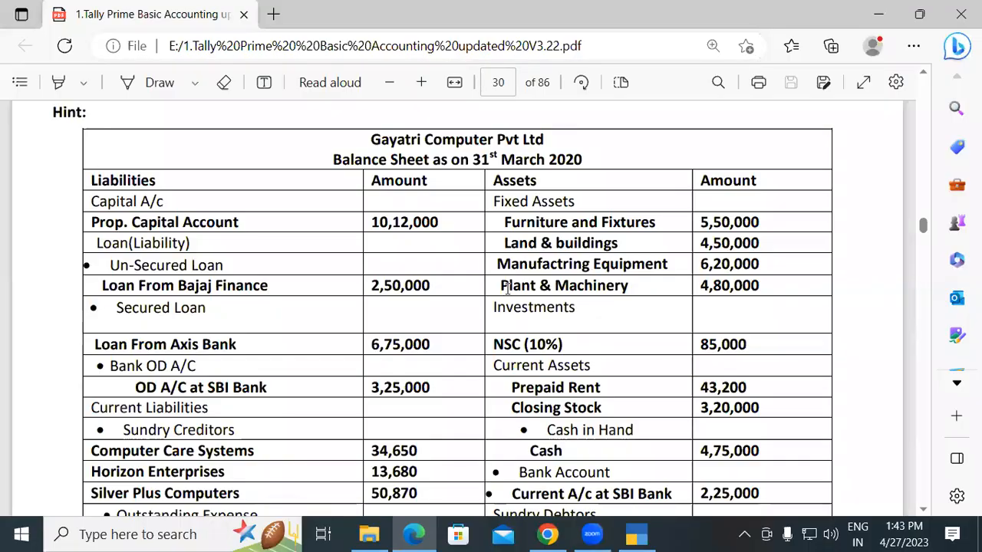
key(alt+Tab)
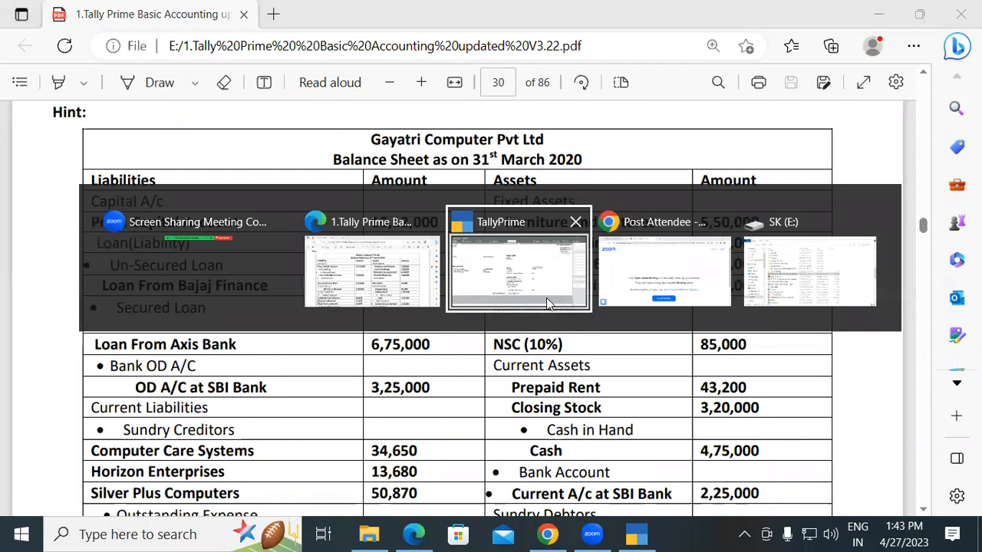
click(547, 302)
key(alt)
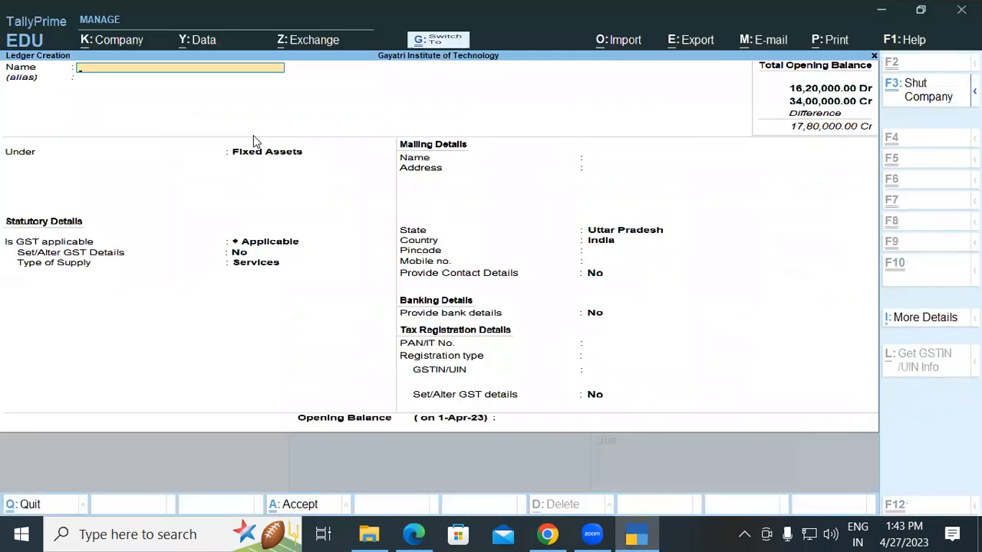
key(ctrl+alt+v)
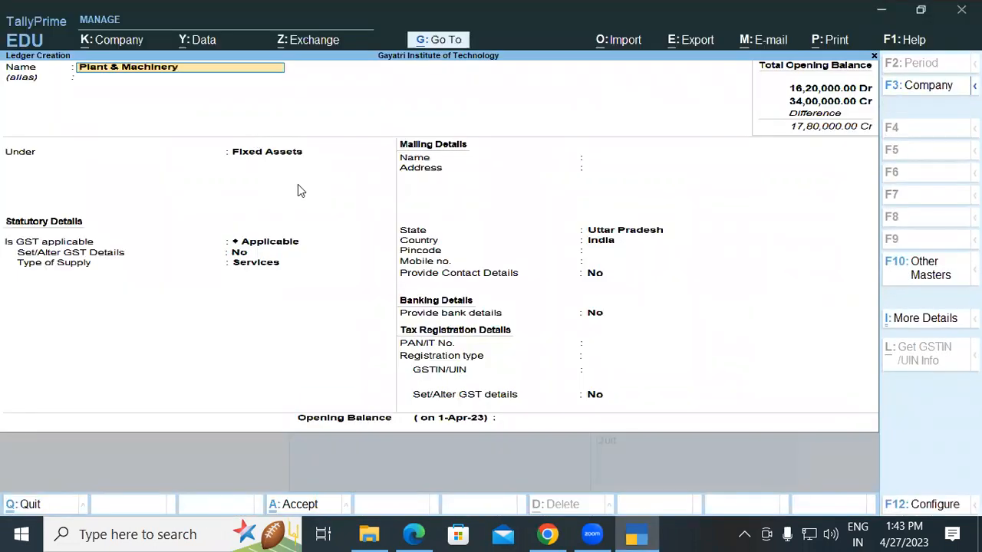
- Keep Plant & Machinery under Fixed Assets, set GST to Not Applicable, and keep the remaining default ledger details
key(Return)
key(Return)
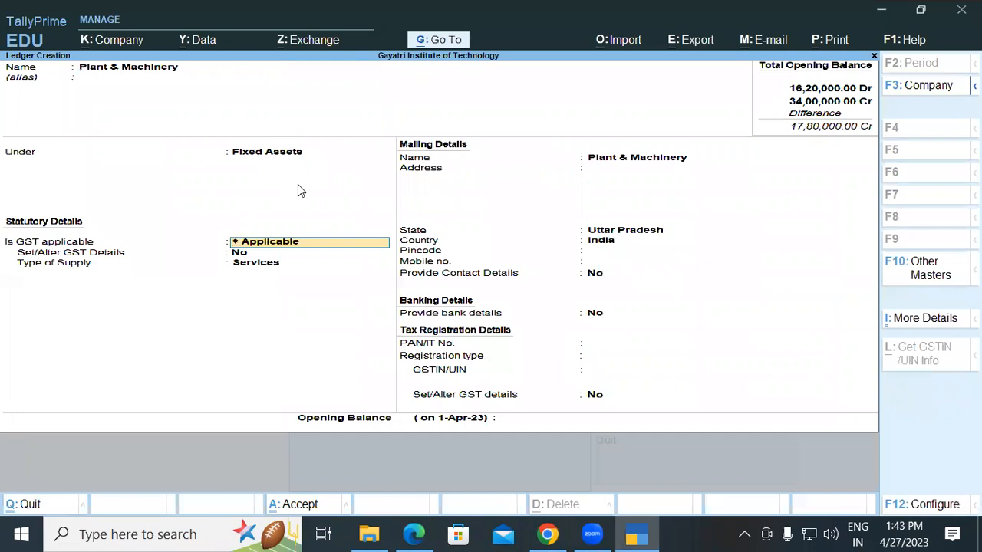
text(no)
key(Return)
key(Return)
key(Return)
key(Return)
key(Return)
key(Return)
key(Return)
key(Return)
key(Return)
key(Return)
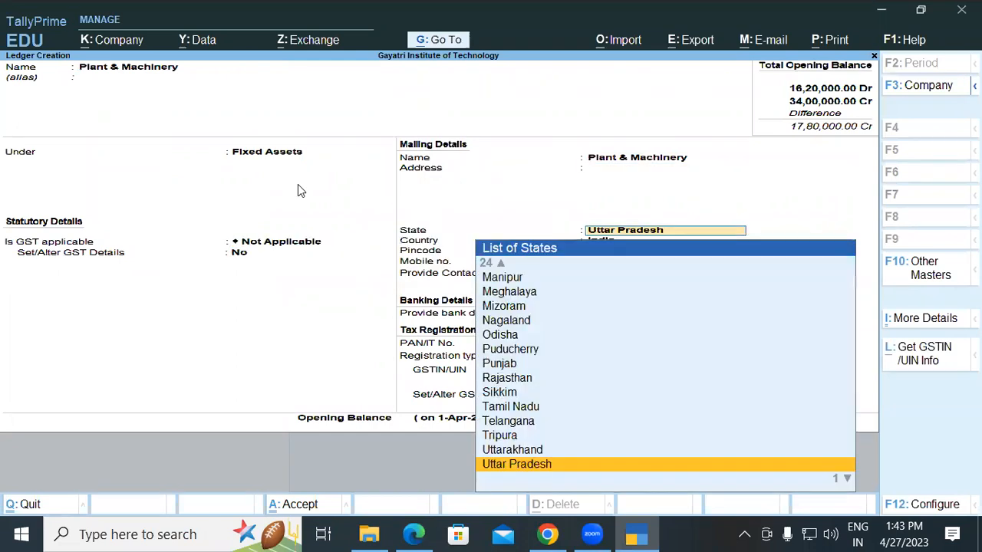
key(Return)
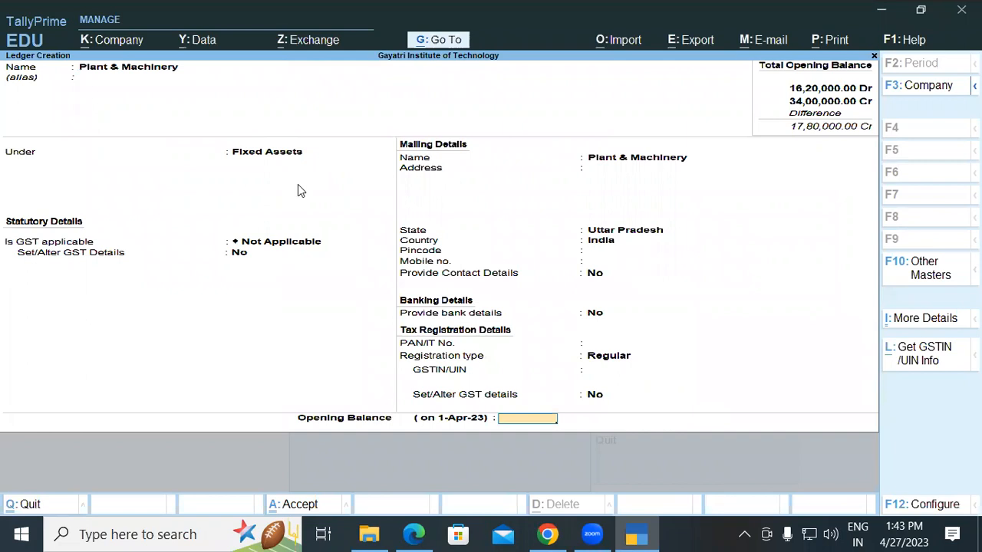
- Check the Plant & Machinery amount in the PDF in Edge, enter 4,80,000 Dr as the TallyPrime opening balance, and save the ledger
key(Return)
key(Escape)
key(alt+Tab)
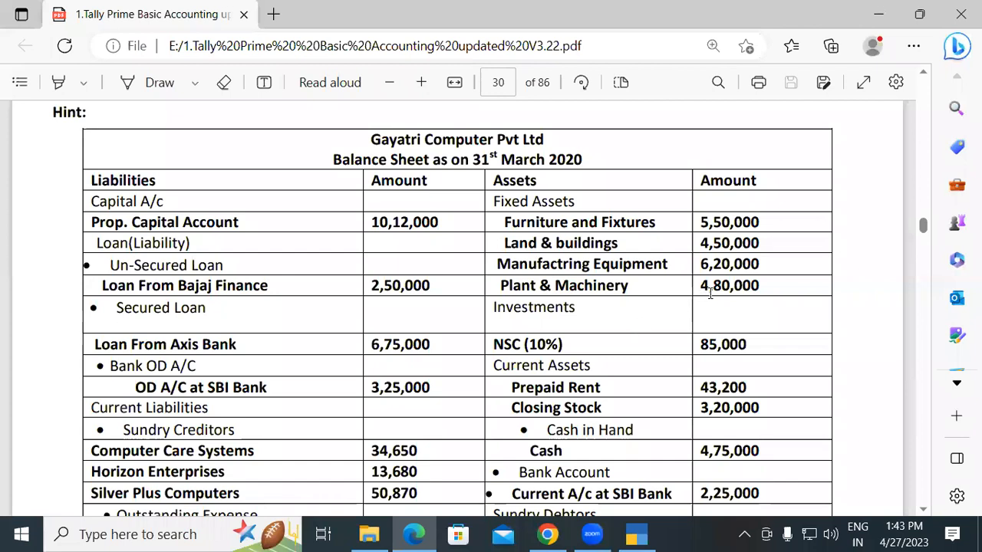
key(alt+Tab)
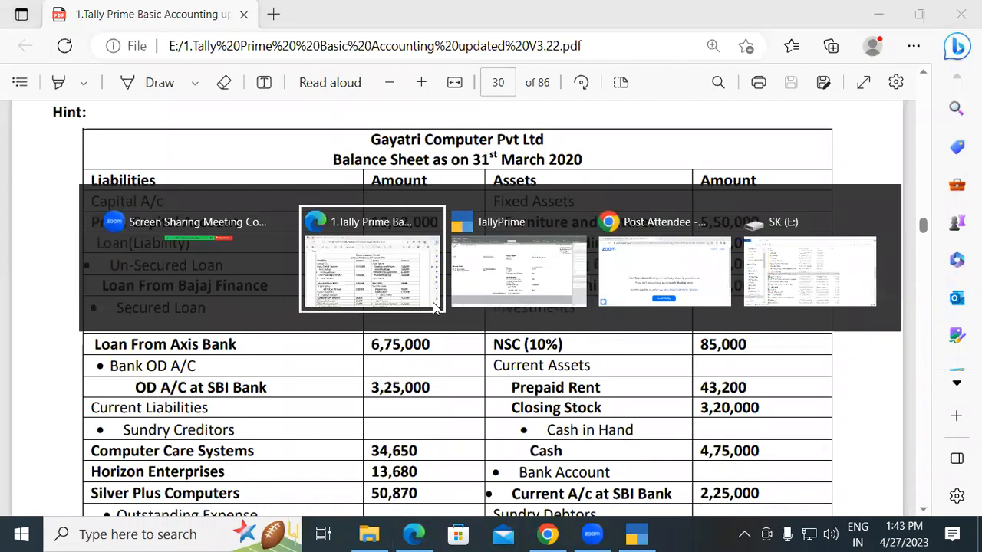
text(4,8)
text(0,000)
key(Return)
key(Return)
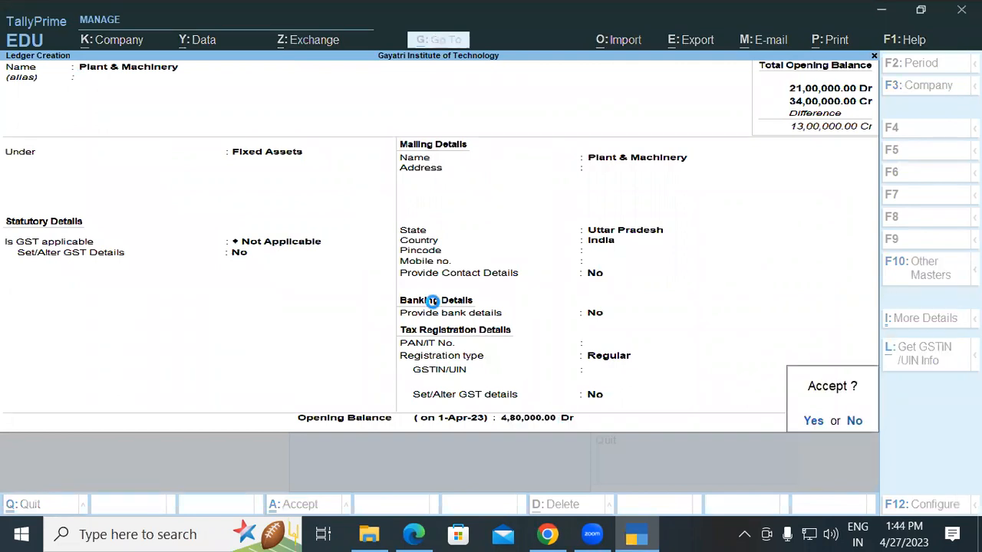
key(y)
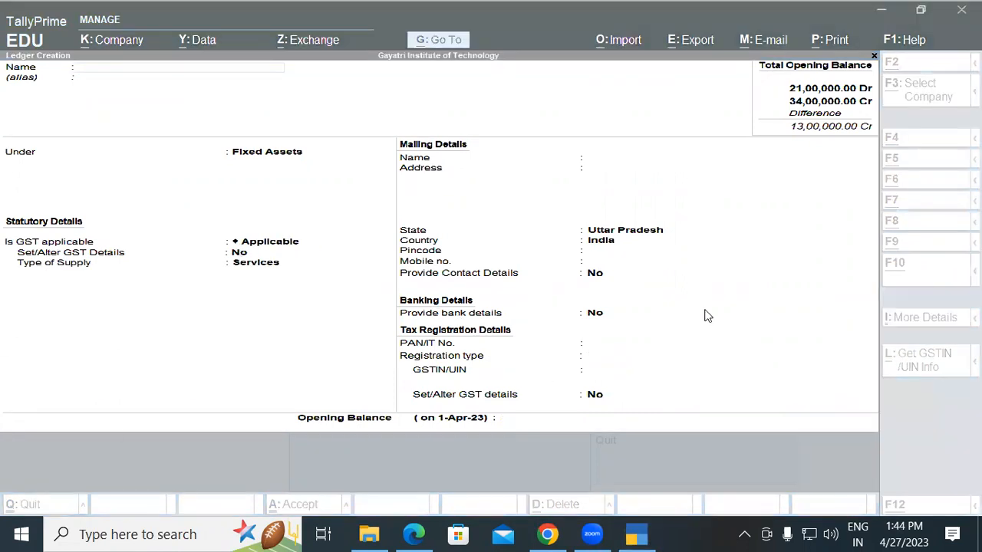
- Copy NSC (10%) from the Investments entry of the PDF in Edge and paste it as the next TallyPrime ledger's name
click(418, 534)
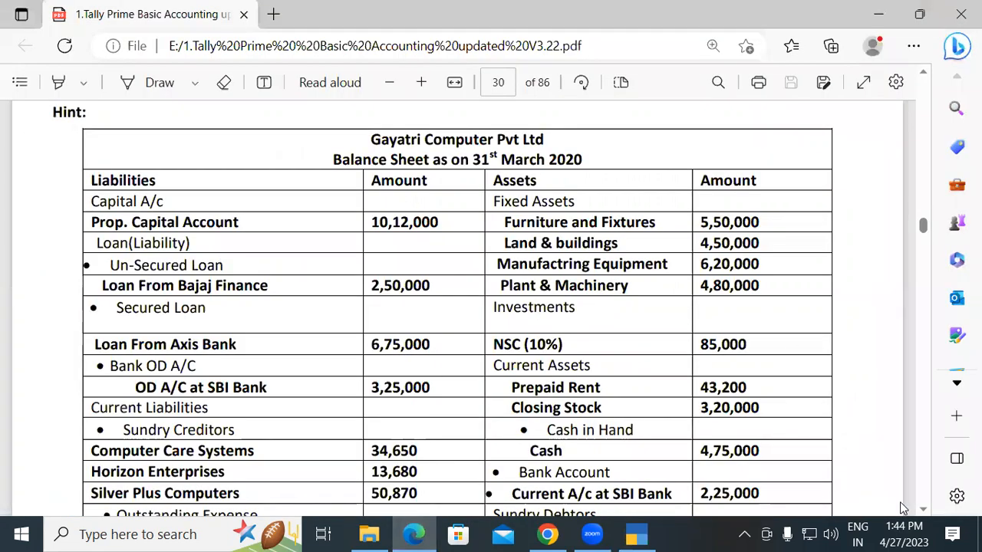
scroll(924, 514, down, 2)
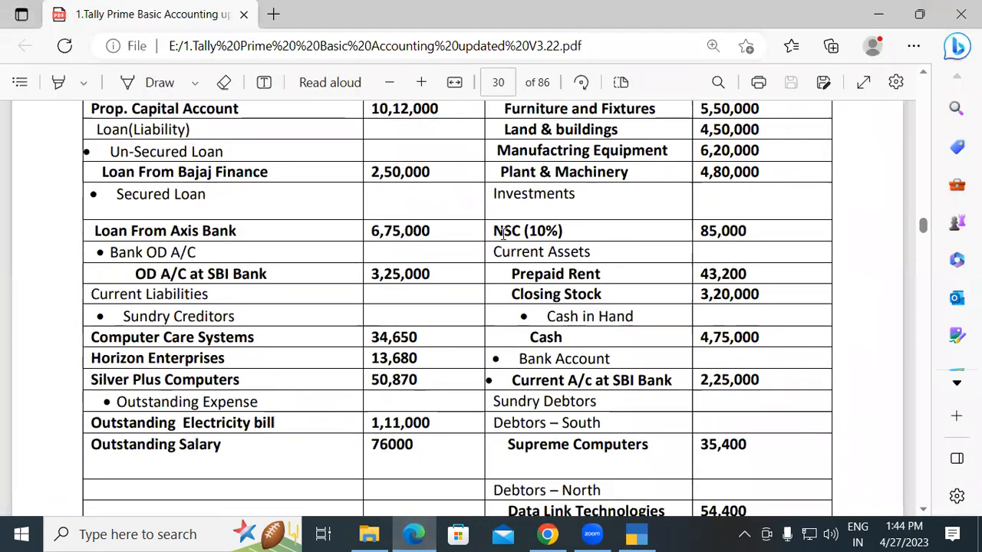
drag(493, 230, 567, 230)
key(ctrl+c)
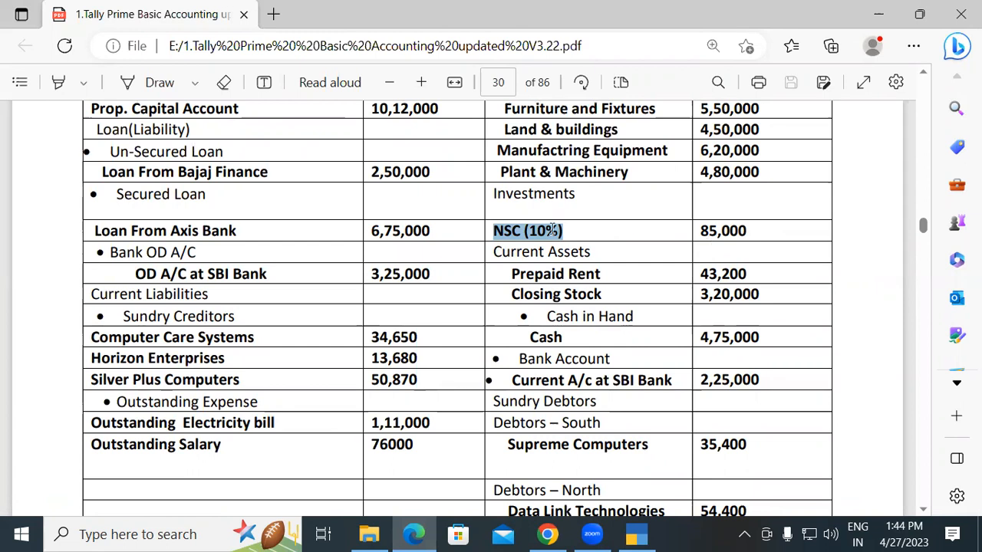
key(alt+Tab)
key(alt+Tab)
key(Tab)
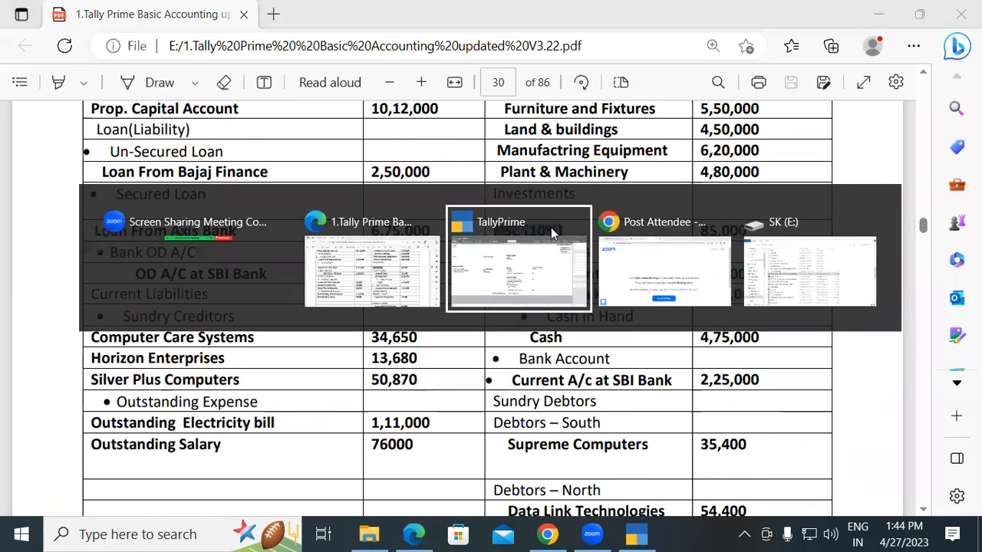
key(ctrl+v)
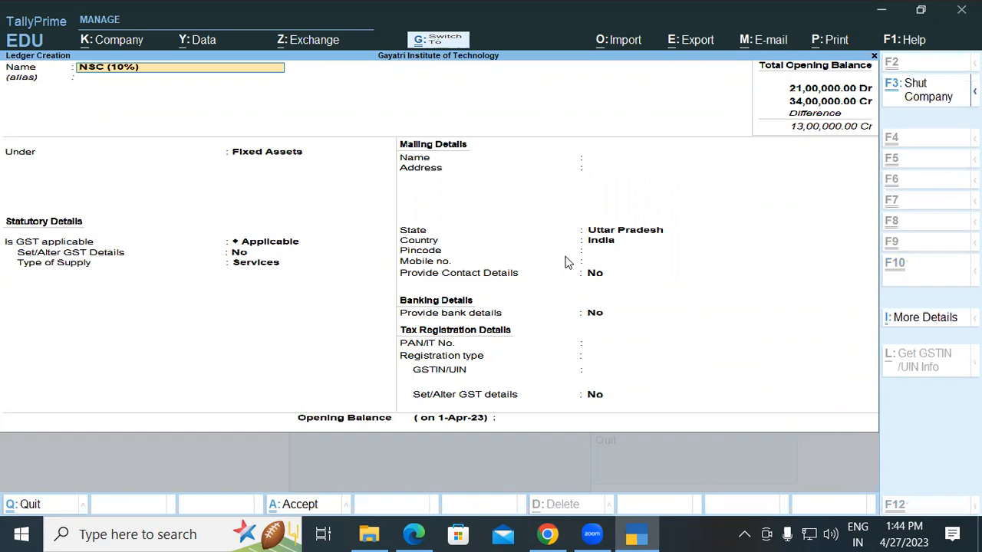
- Place the NSC (10%) ledger under Investments and keep the default mailing, banking and tax details
key(Return)
key(Return)
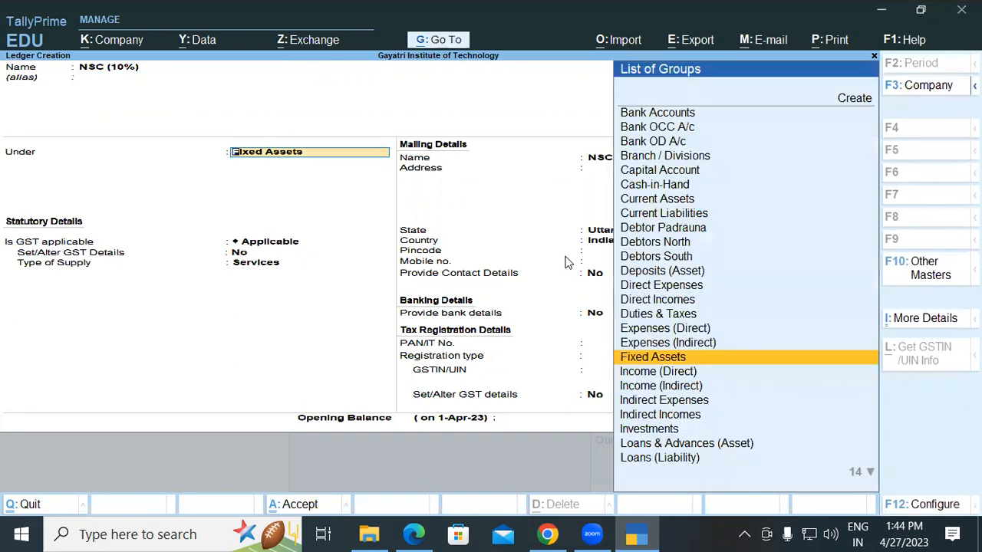
text(Inve)
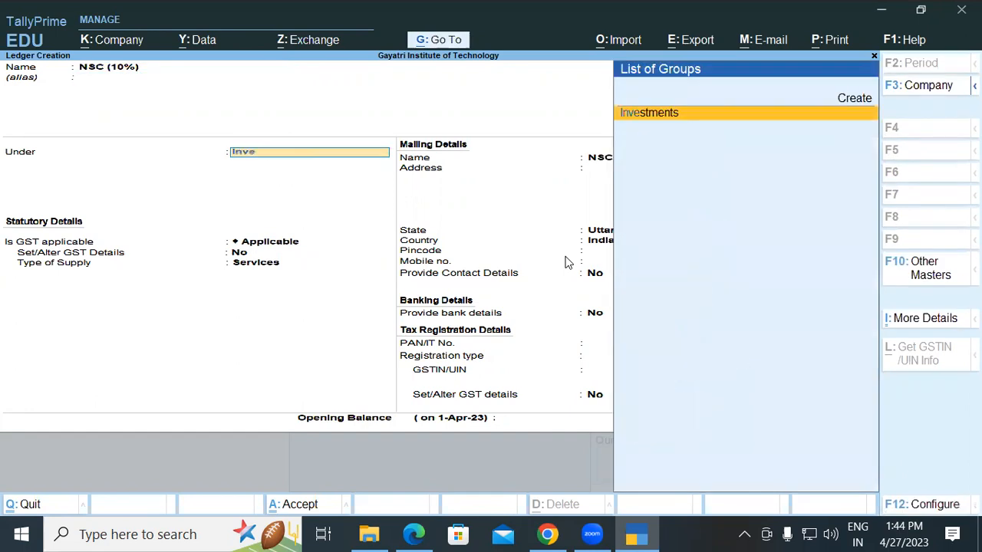
key(Return)
key(Return)
key(Return)
key(Return)
key(Return)
key(Return)
key(Return)
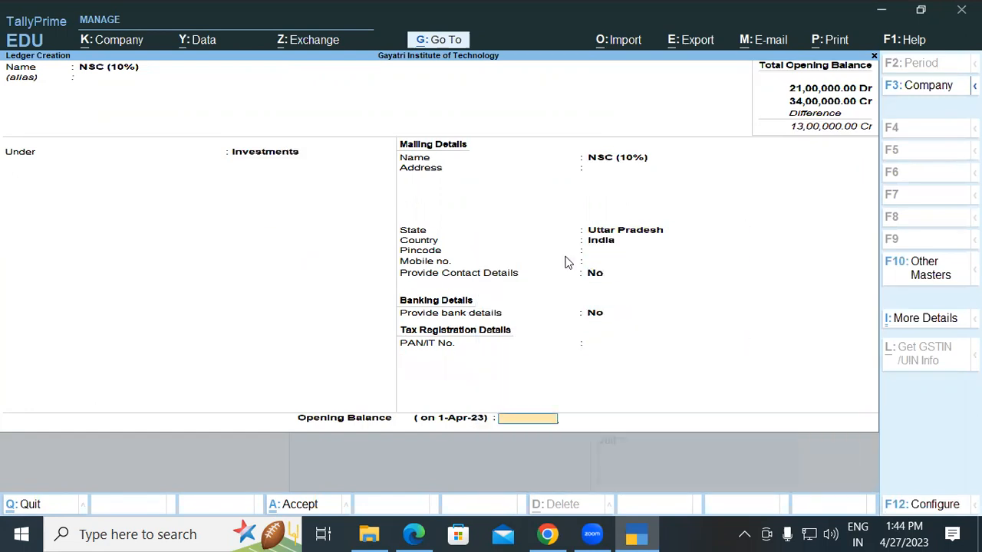
- Check the NSC (10%) amount in the PDF in Edge, enter 85,000 Dr as the TallyPrime opening balance, and save the ledger
key(Return)
key(alt+Tab)
key(Tab)
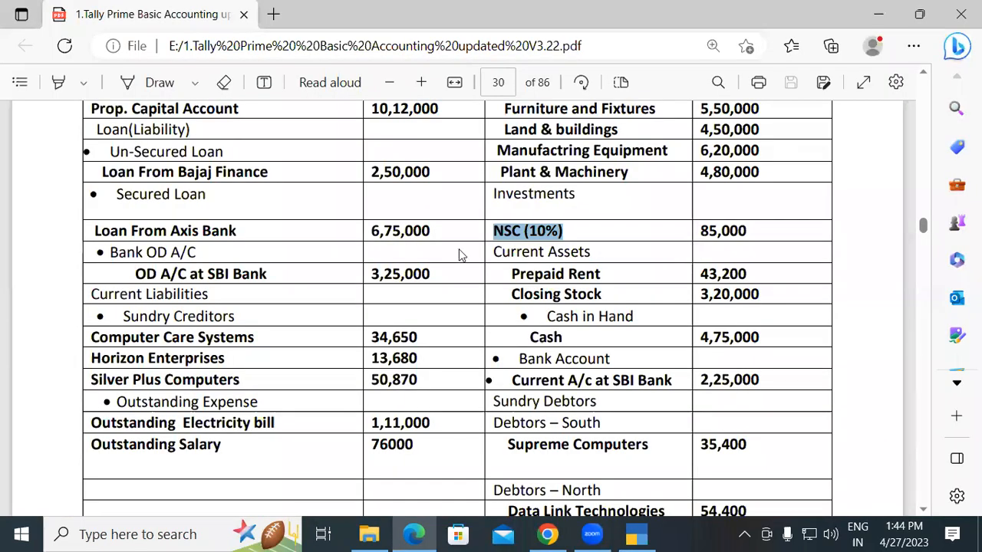
key(alt+Tab)
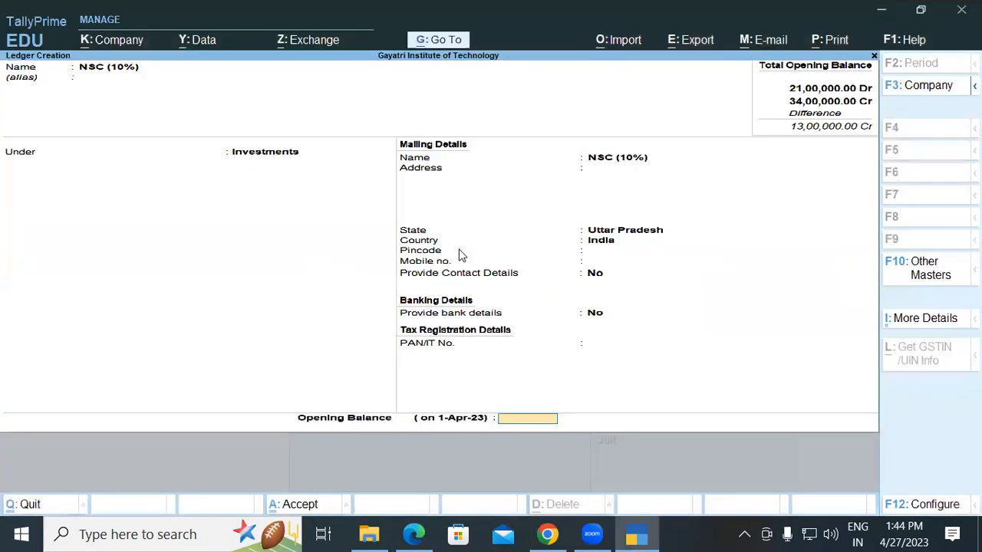
text(520)
key(BackSpace)
key(BackSpace)
key(BackSpace)
text(85,000)
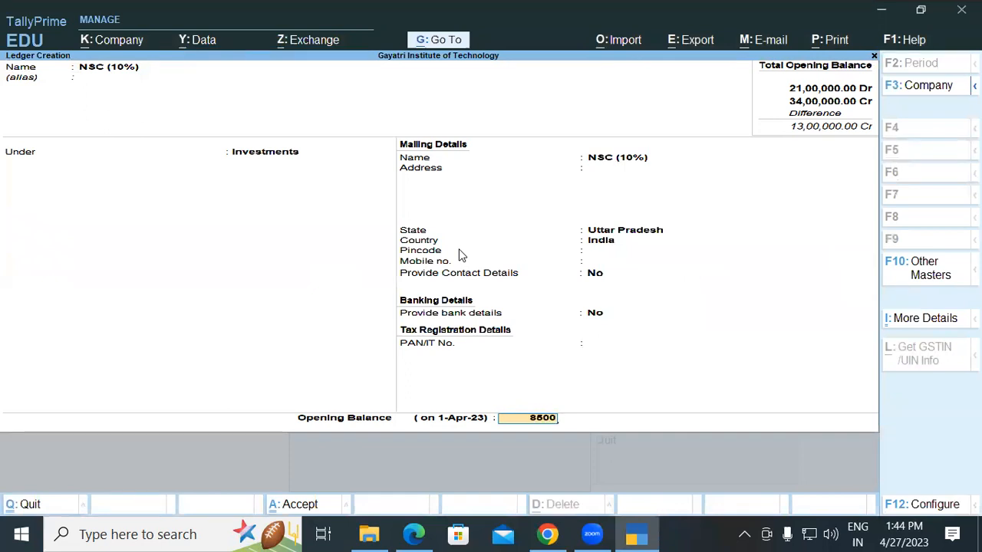
key(Return)
key(Return)
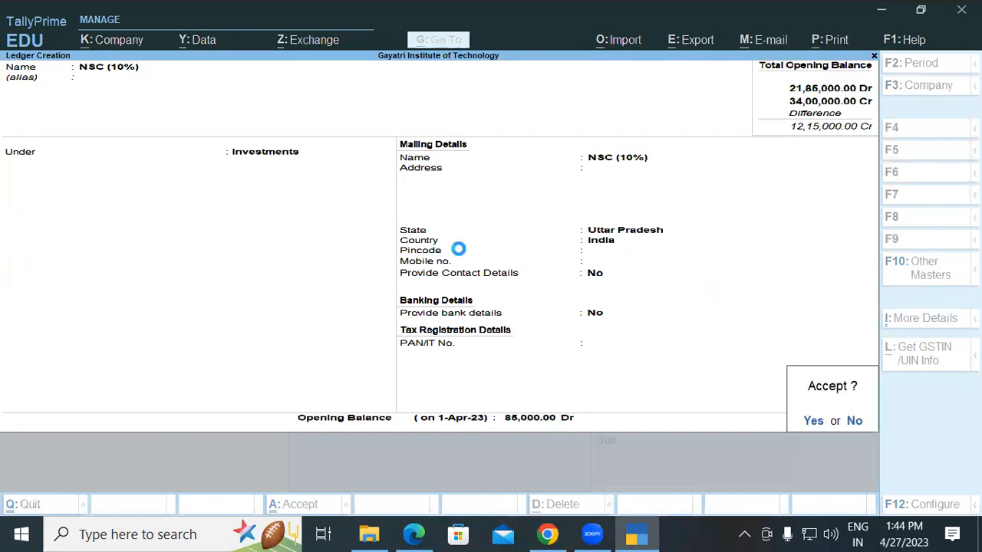
key(Return)
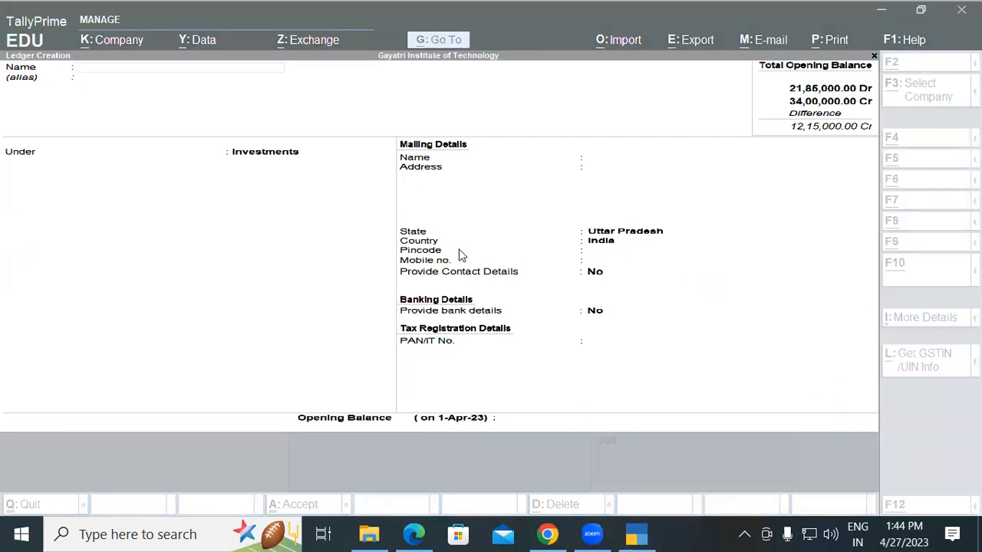
- Copy Prepaid Rent from the Current Assets entries of the PDF in Edge and paste it as the next TallyPrime ledger's name
key(alt+Tab)
key(alt+Tab)
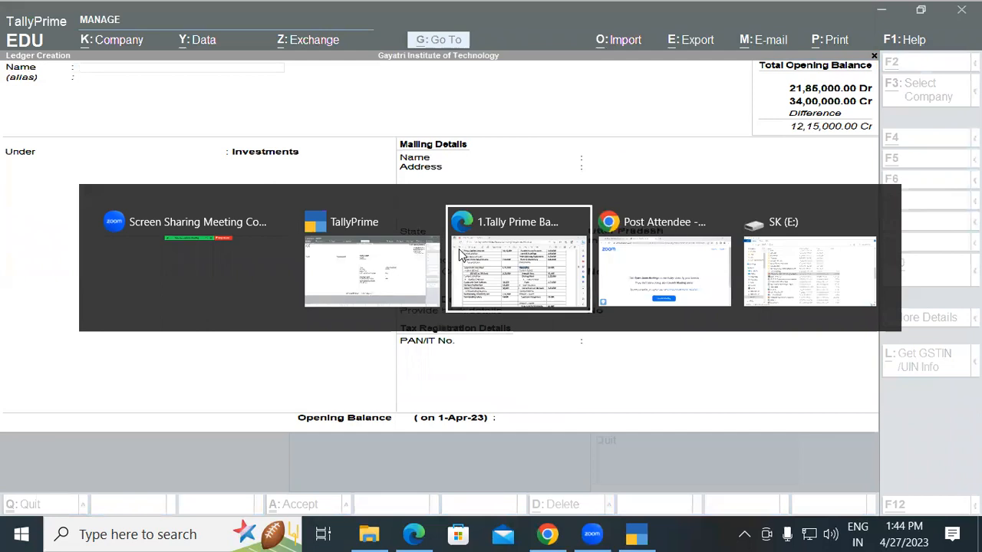
click(665, 287)
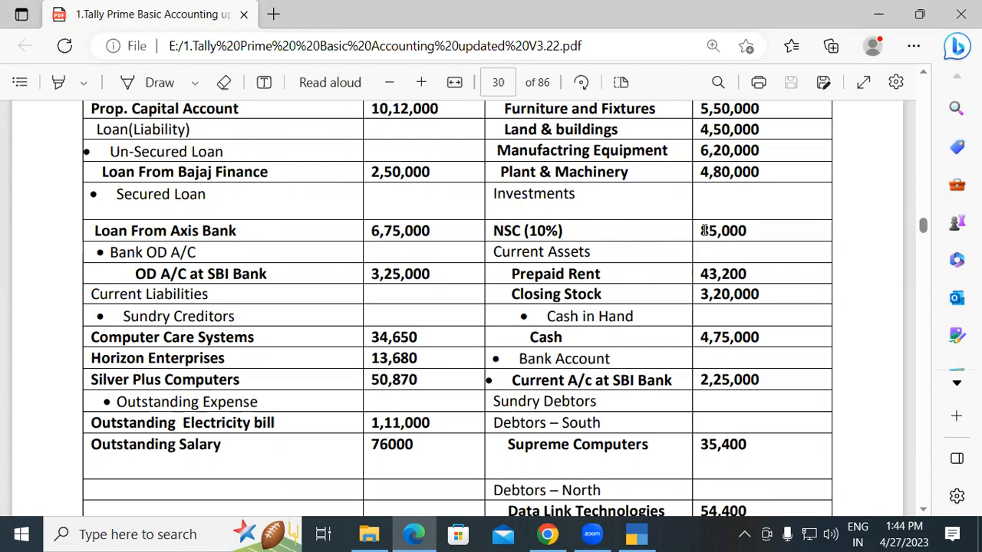
key(alt+Tab)
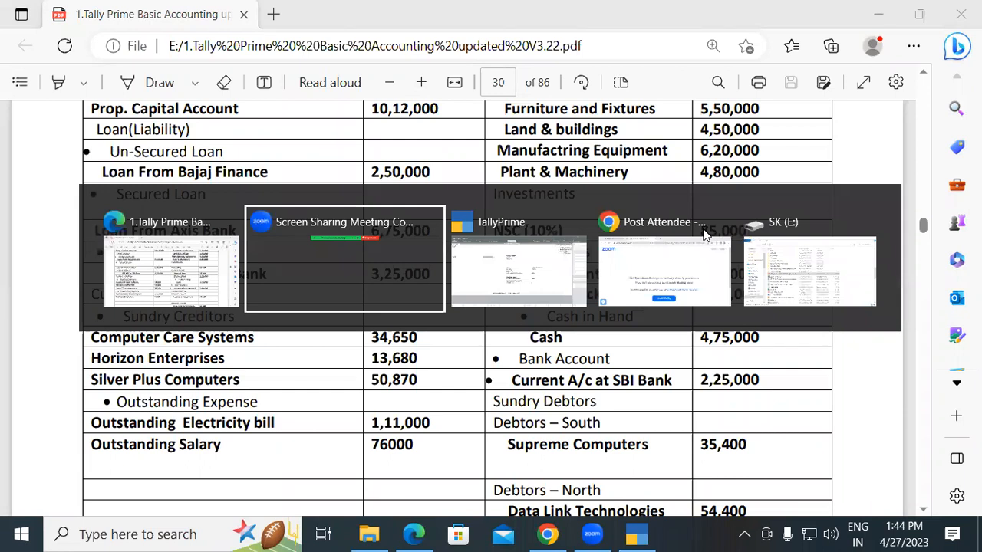
key(alt+Tab)
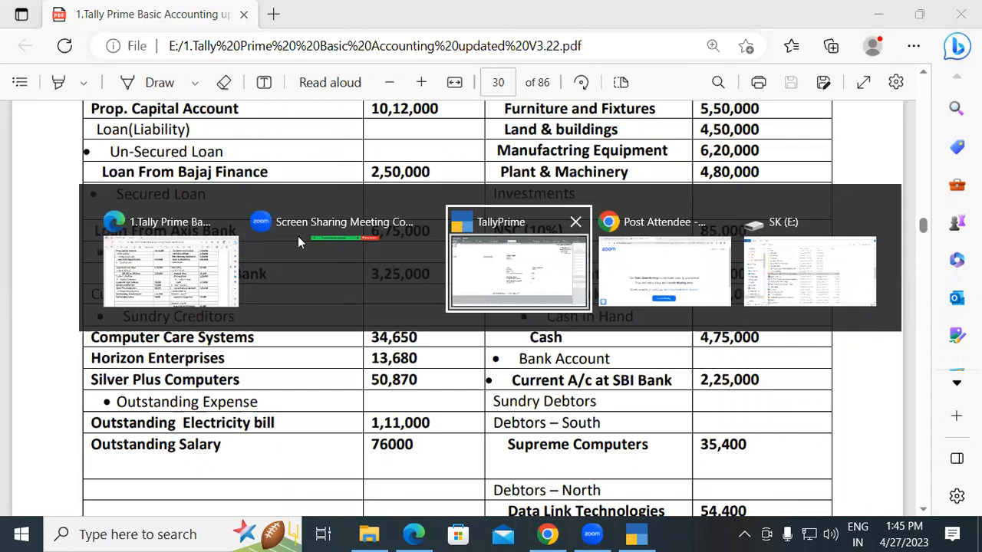
click(512, 276)
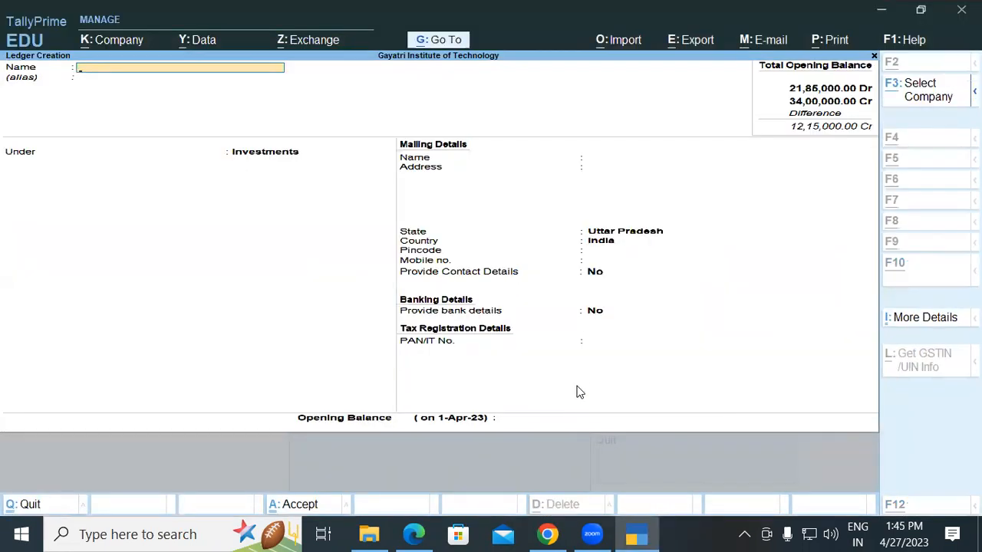
key(alt+Tab)
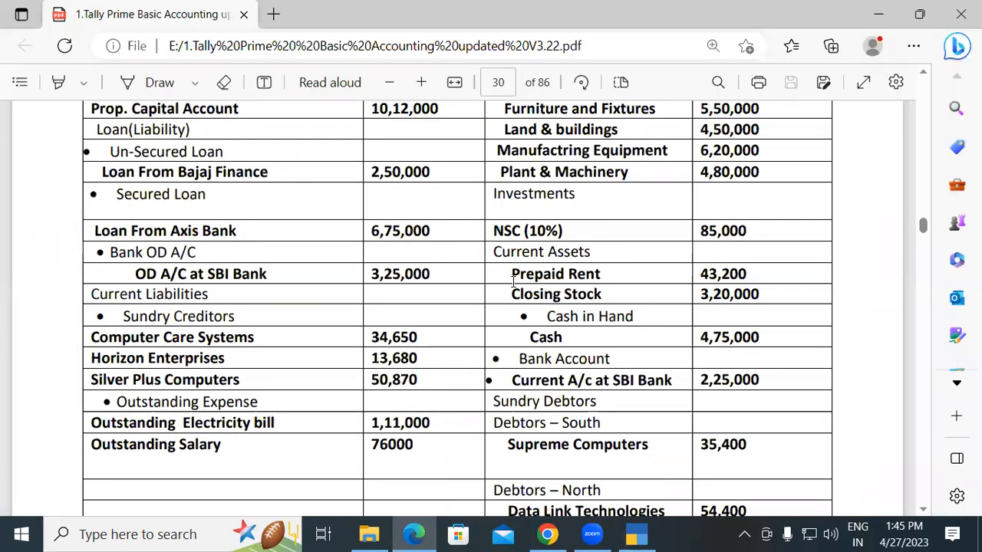
drag(512, 274, 604, 275)
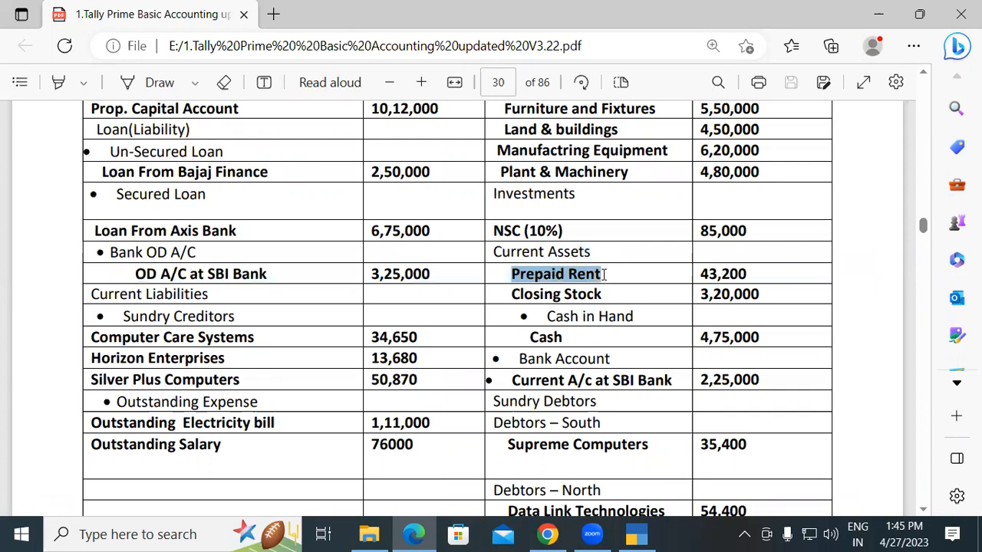
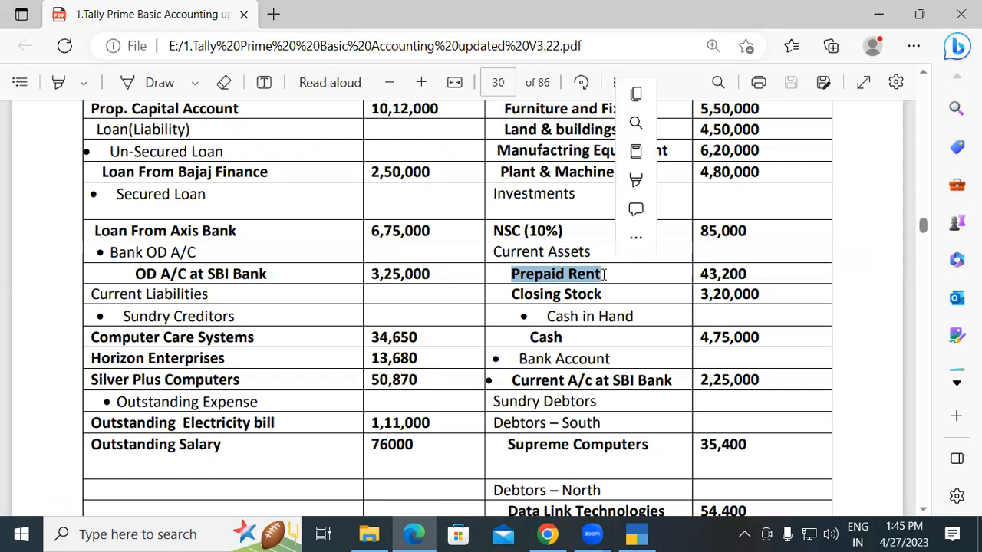
mouse_move(635, 179)
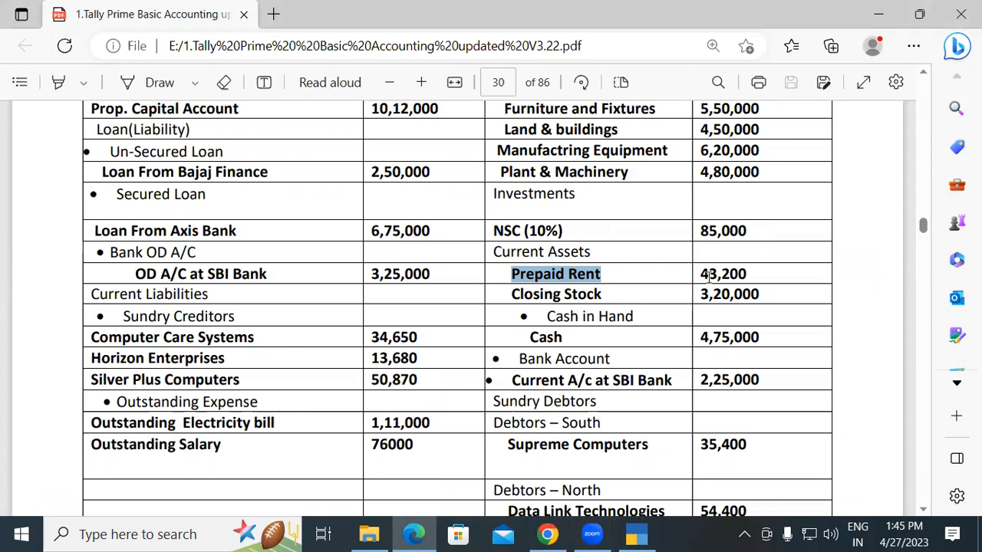
key(alt+Tab)
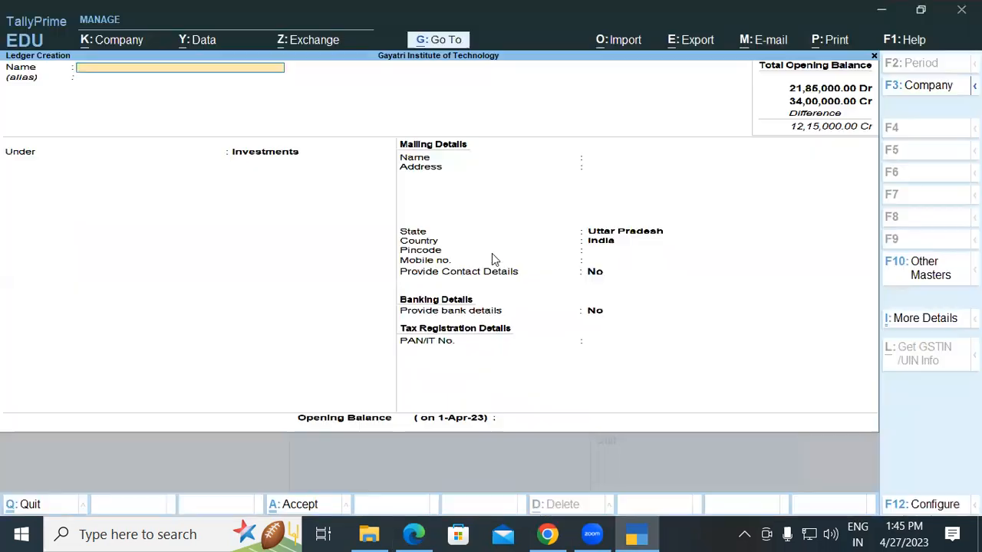
key(ctrl+alt+v)
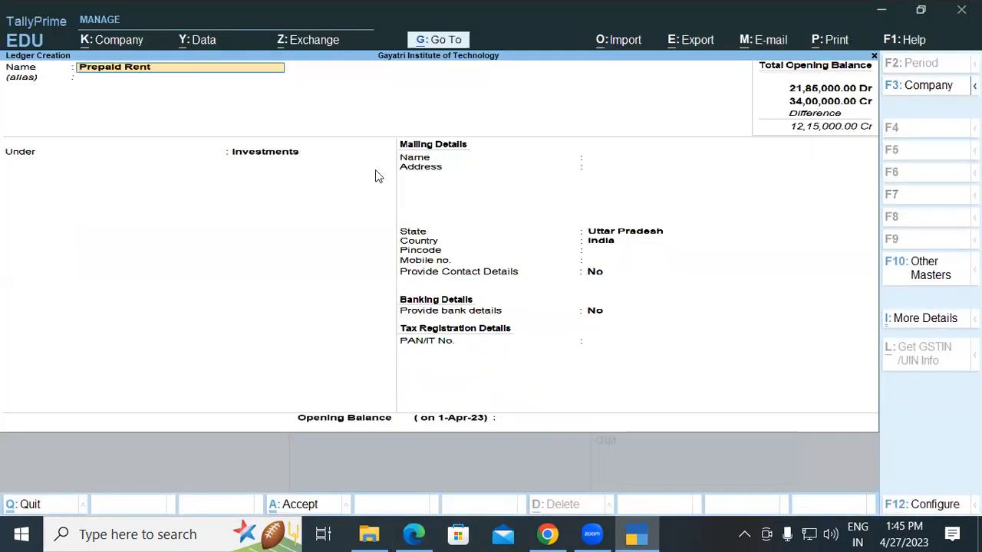
- Place the Prepaid Rent ledger under the Current Assets group
key(Return)
key(Return)
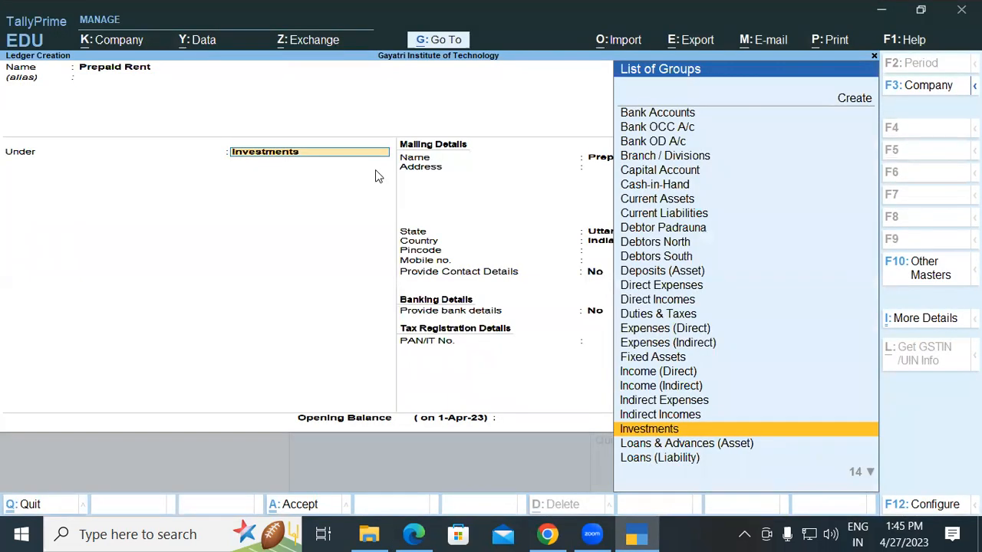
text(Cure)
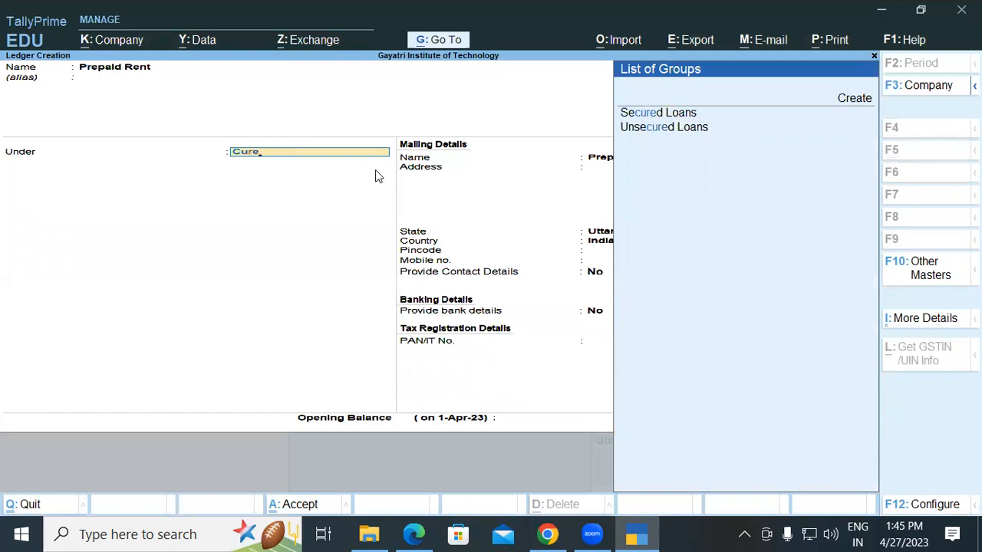
key(BackSpace)
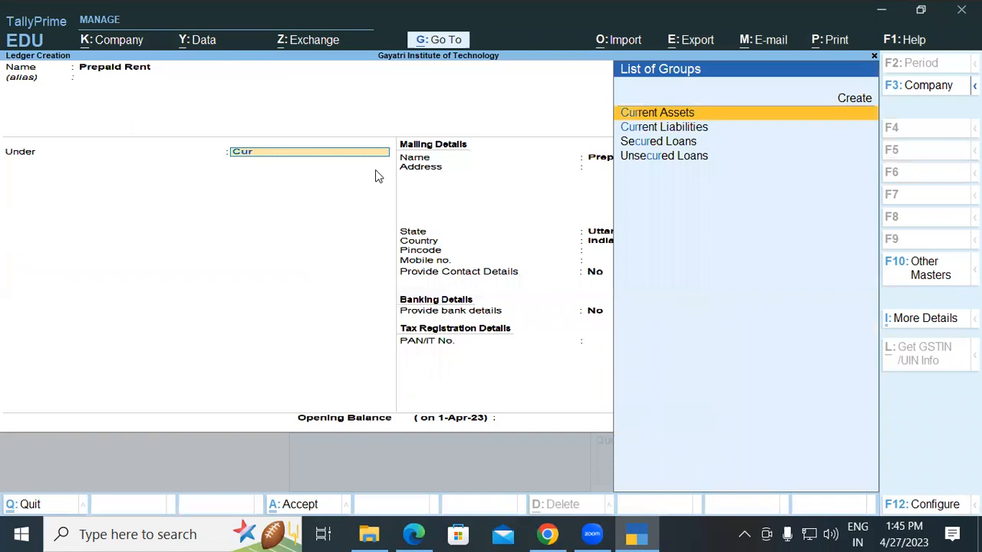
key(Return)
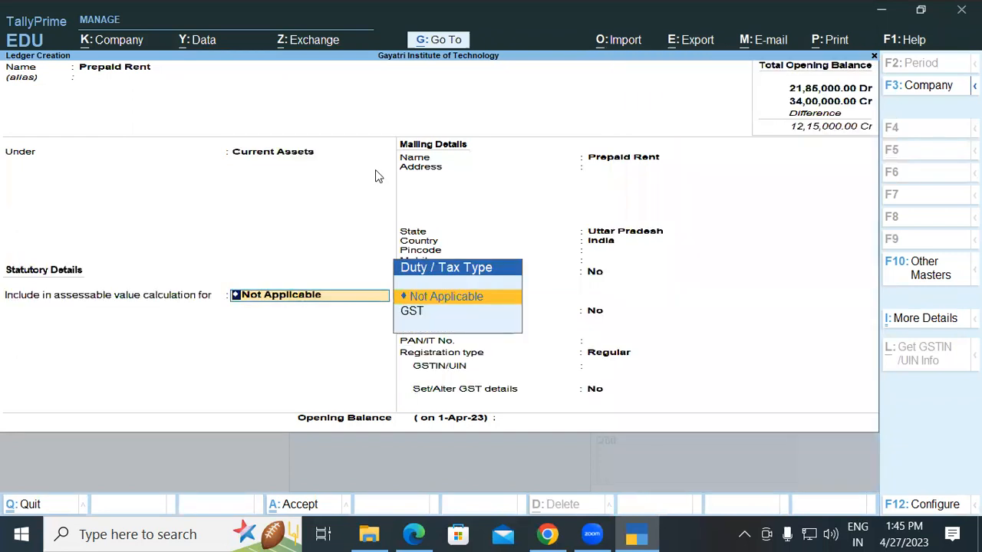
- Keep the default statutory, mailing, banking and tax registration details for the Prepaid Rent ledger
key(Return)
key(Return)
key(Return)
key(Return)
key(Return)
key(Return)
key(Return)
key(Return)
key(Return)
key(Return)
key(Return)
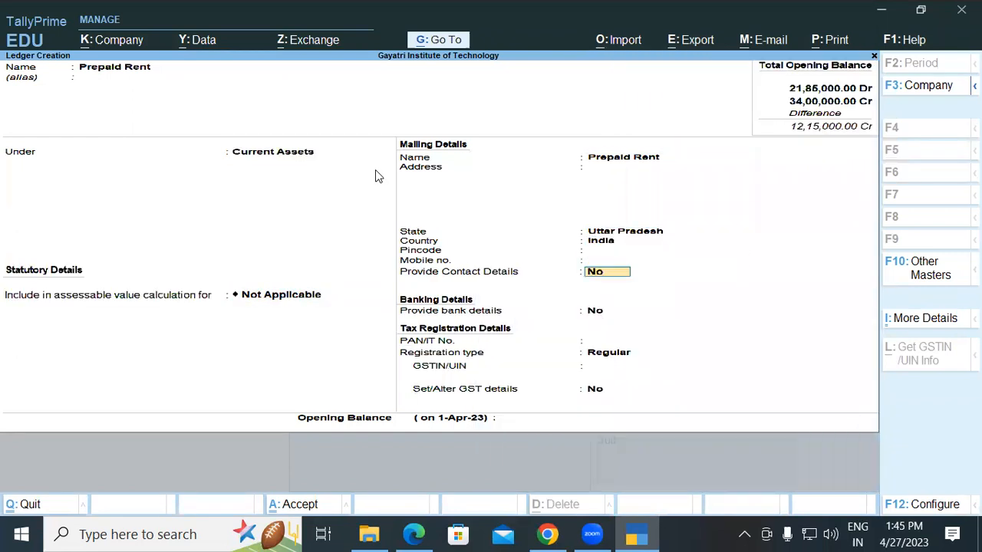
key(Return)
key(Return)
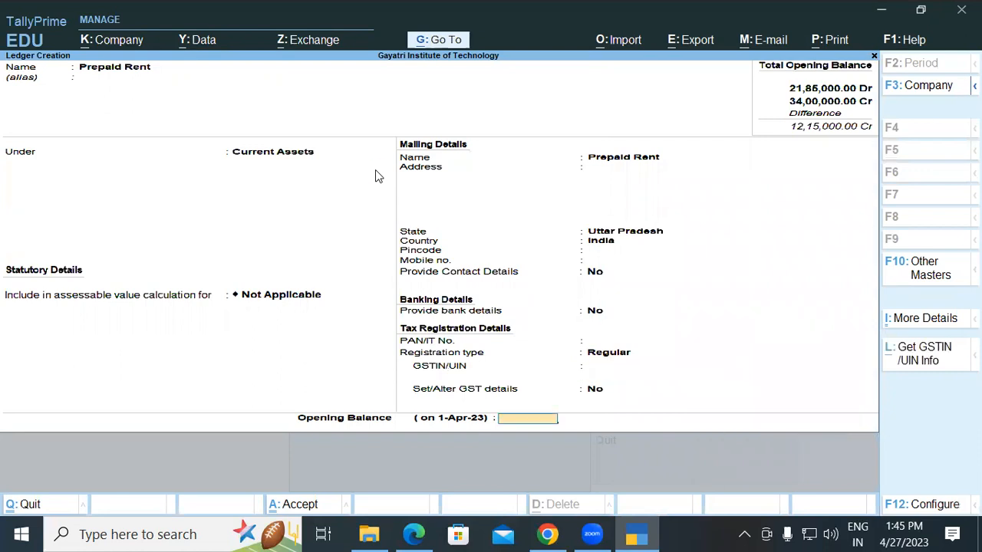
- Enter 43,200 Dr as the opening balance of Prepaid Rent and save the ledger
text(43200)
key(Return)
key(Return)
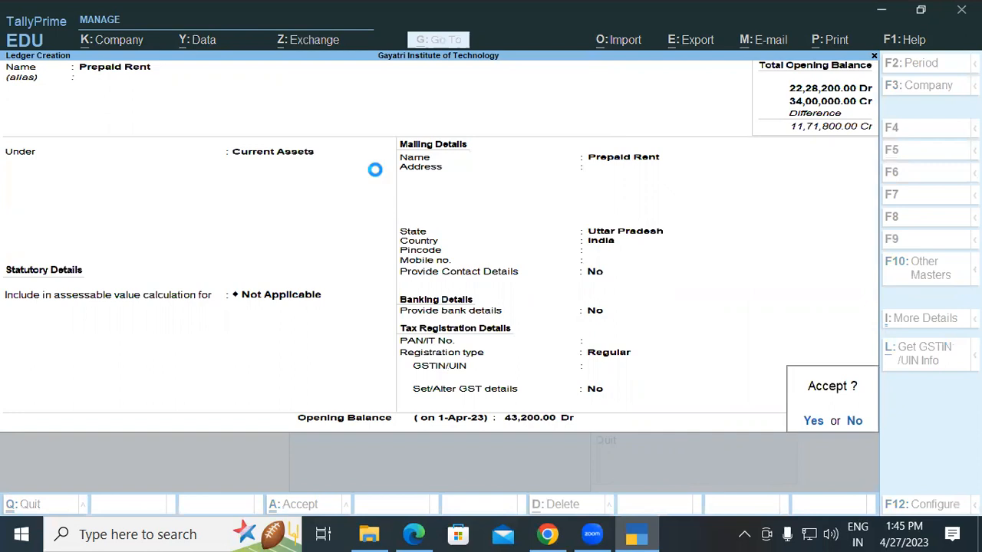
key(Return)
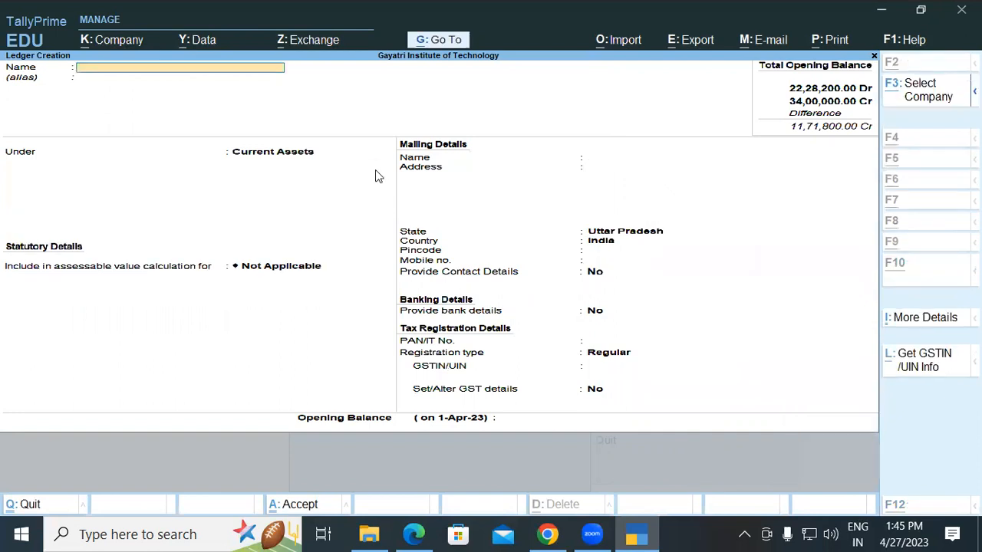
- Review the Closing Stock and Cash entries under Current Assets in the PDF in Edge
key(alt+Tab)
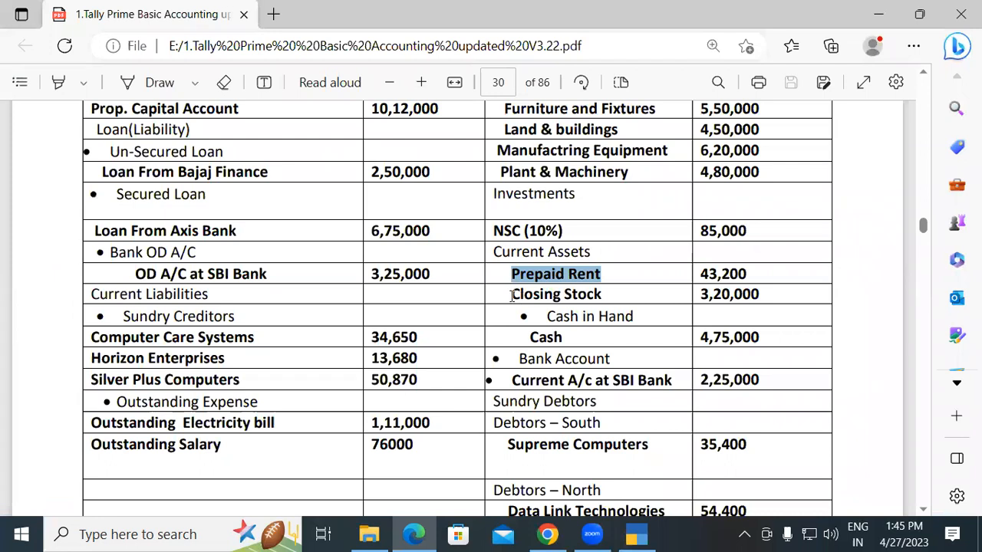
drag(512, 294, 605, 292)
click(605, 291)
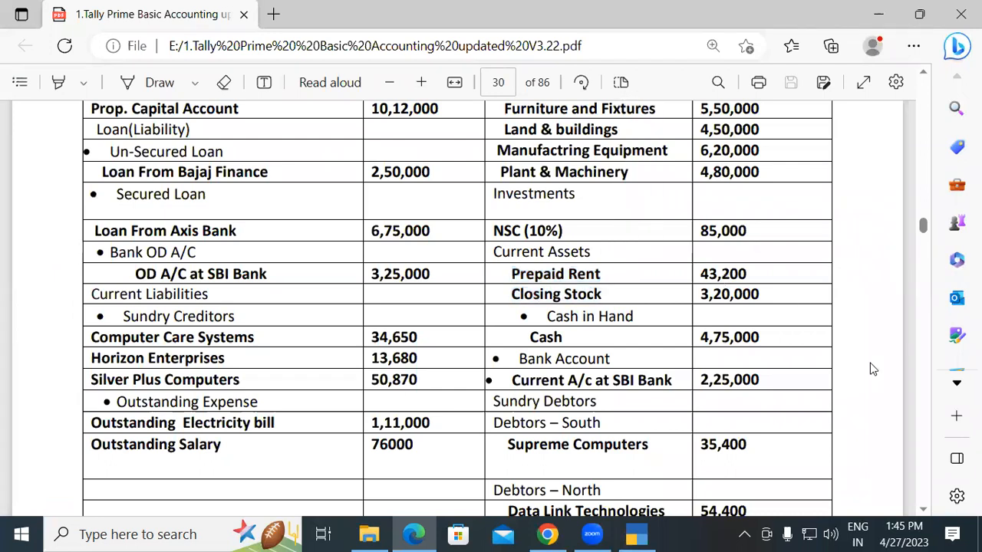
click(923, 511)
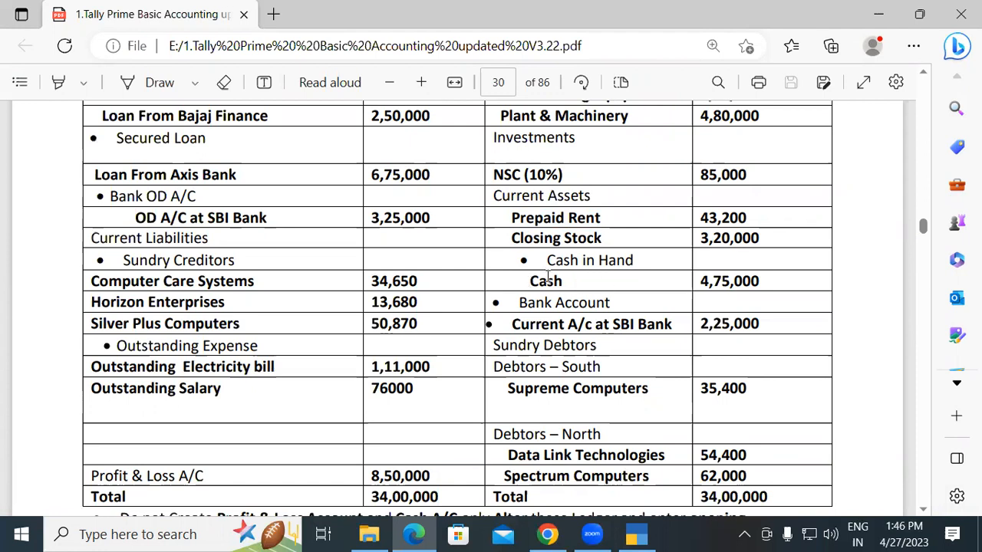
- Return to TallyPrime, leave the blank ledger creation form and open the existing Cash ledger for alteration
click(637, 534)
key(Escape)
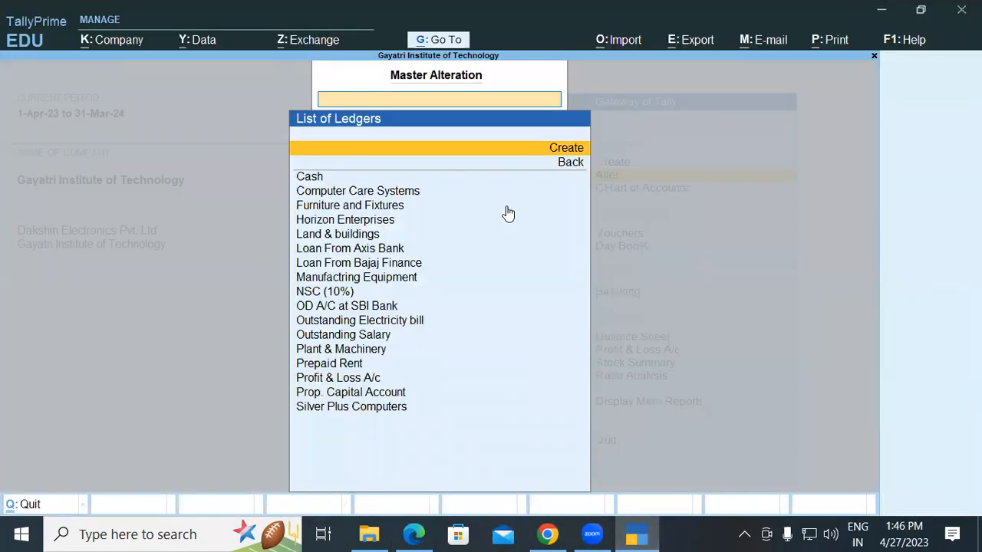
key(Down)
key(Down)
key(Return)
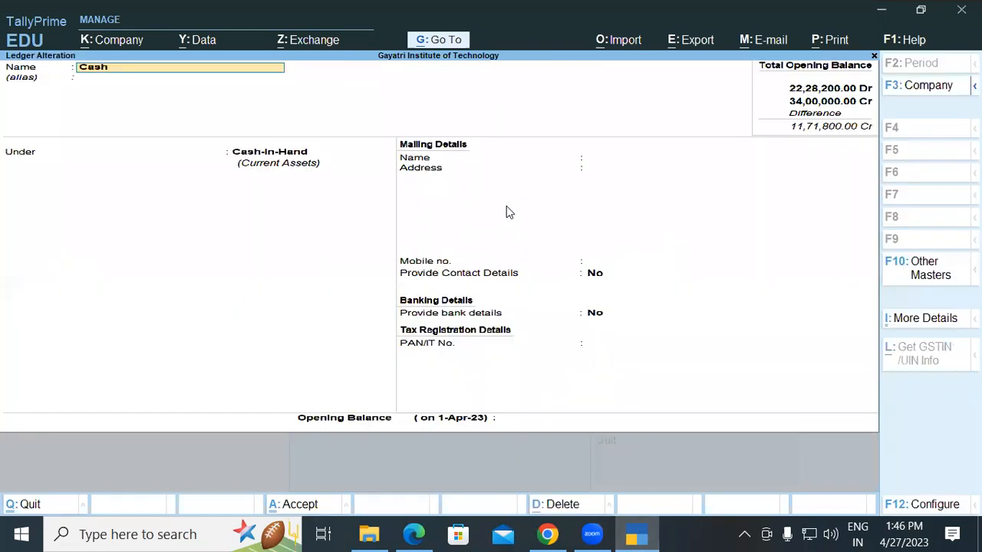
- Set the Cash ledger's opening balance to 4,75,000 Dr, keep its other details and save it
key(Return)
key(Return)
key(Return)
key(Return)
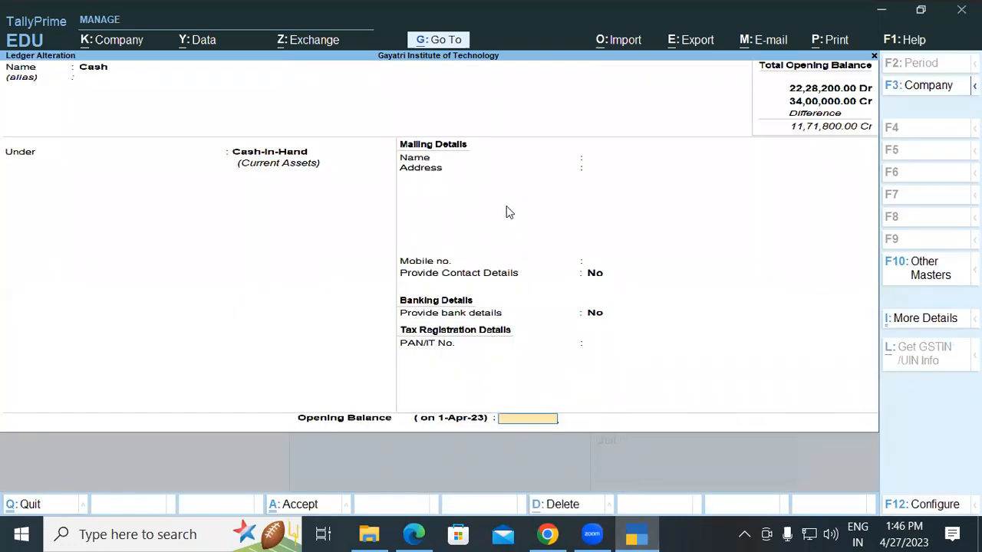
text(475000)
key(Return)
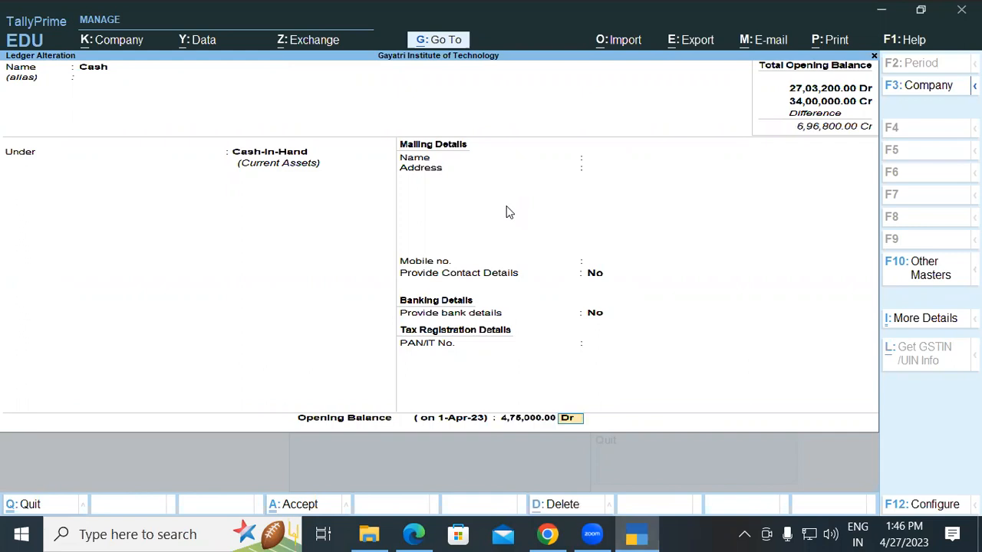
key(Return)
key(Return)
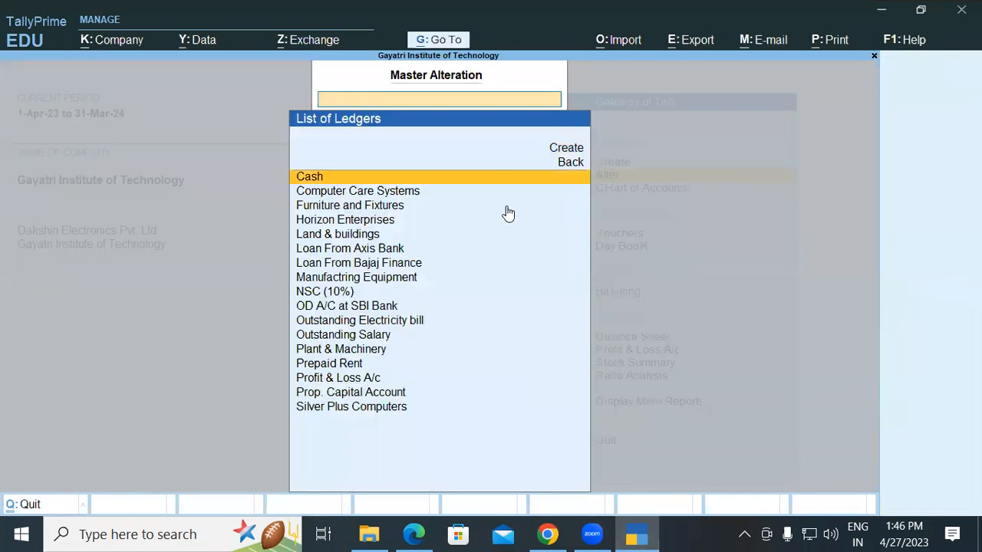
- Start a new TallyPrime ledger and name it Current A/c at SBI Bank, copied from the PDF in Edge
key(Up)
key(Up)
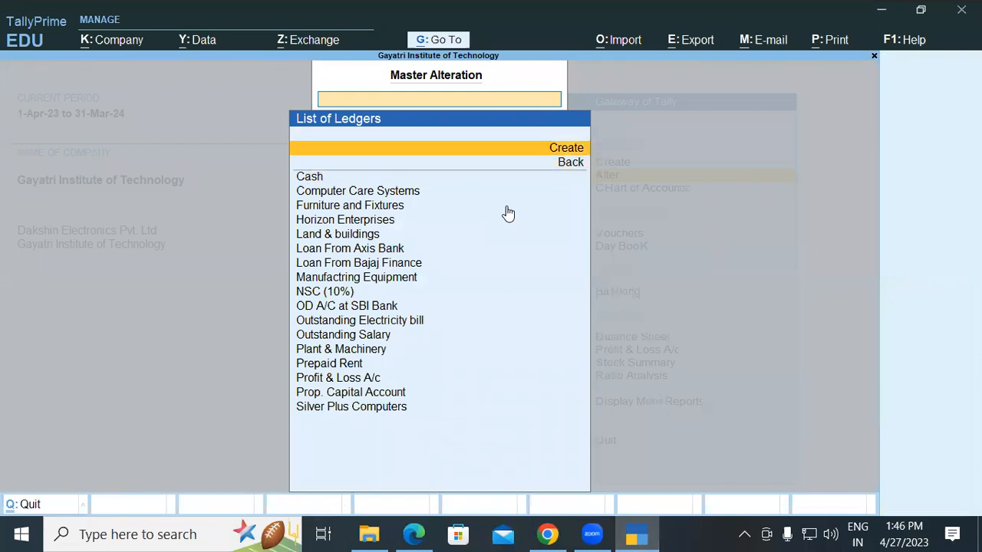
key(Return)
key(alt+Tab)
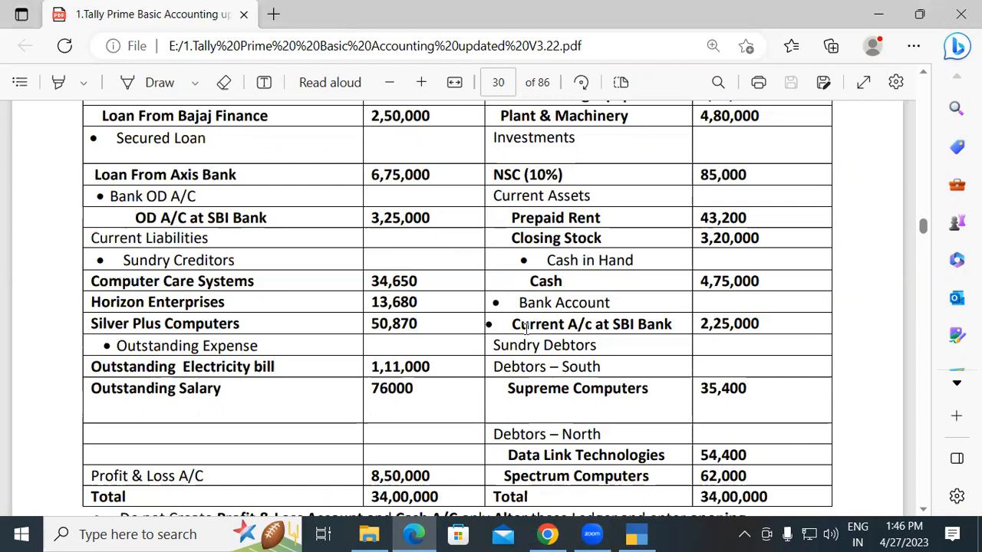
drag(514, 324, 675, 326)
key(ctrl+c)
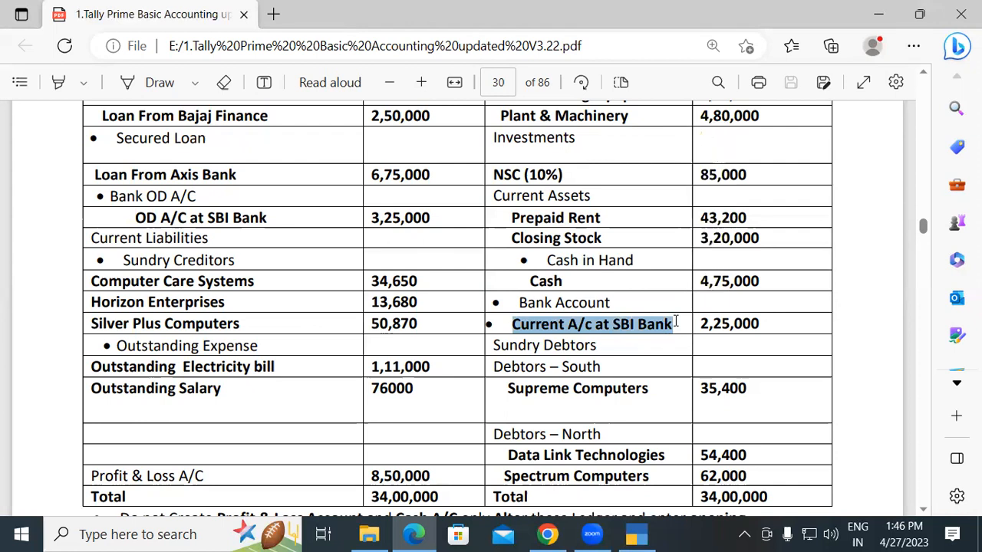
key(alt+Tab)
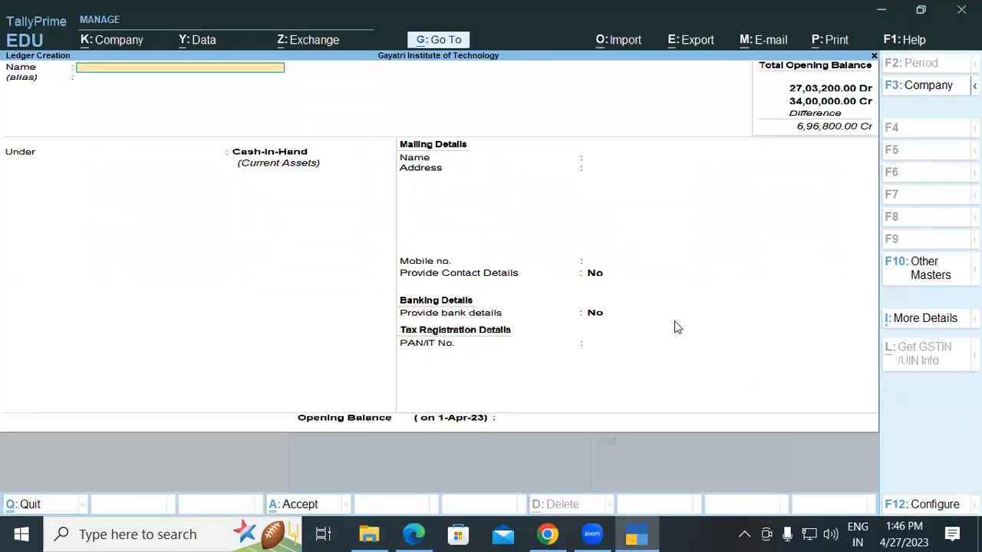
key(ctrl+v)
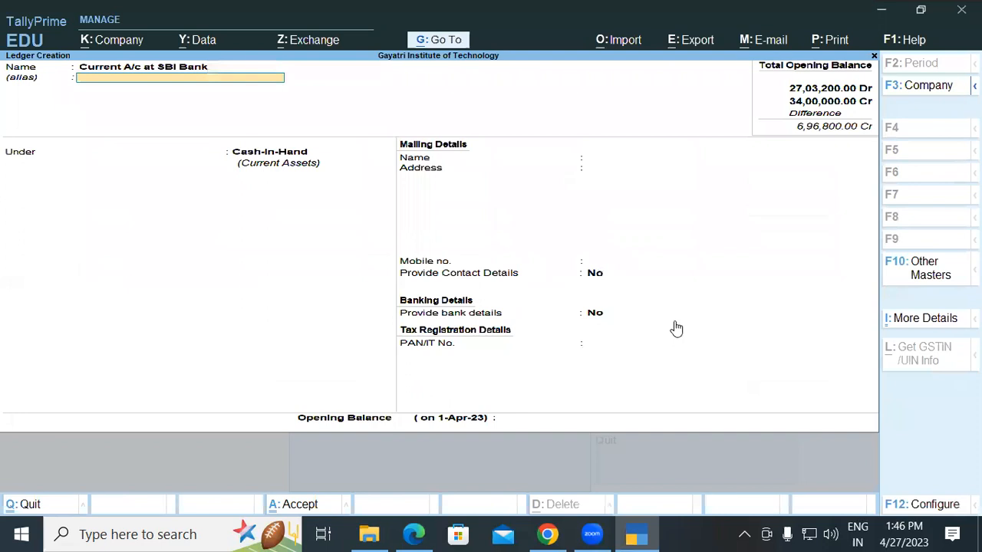
- Place the Current A/c at SBI Bank ledger under the Bank Accounts group
key(Return)
text(Bank)
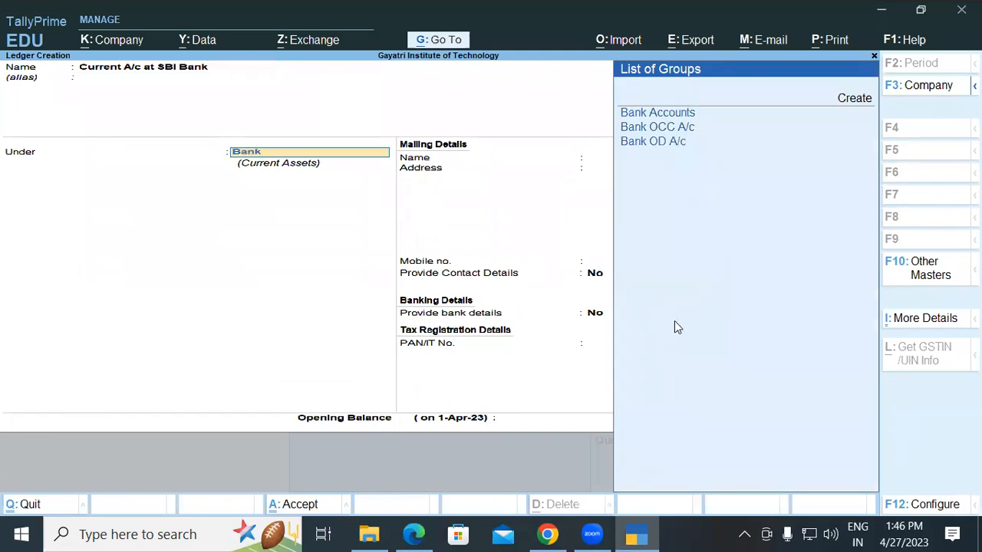
key(Return)
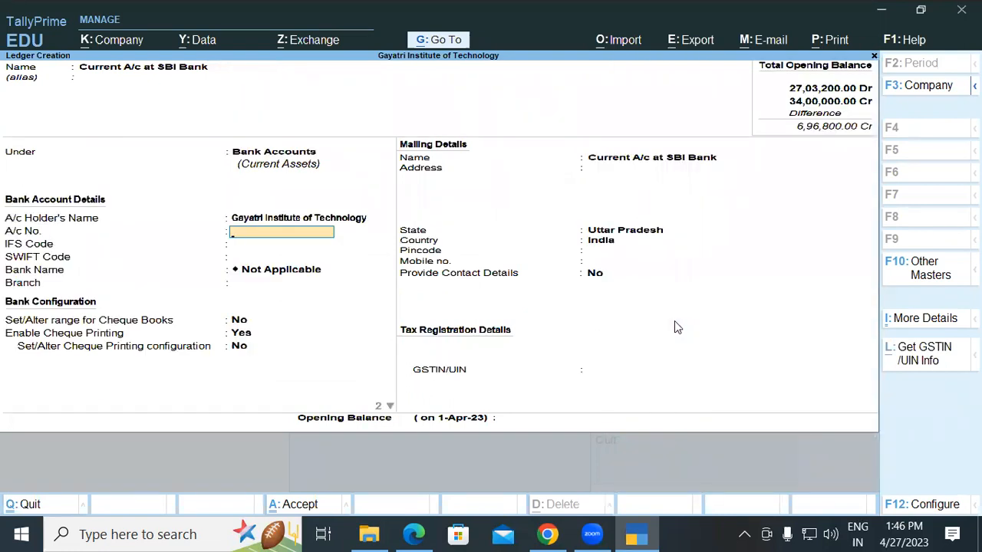
- Keep the default bank account, cheque configuration, mailing and tax registration details for the SBI current account ledger
key(Return)
key(Return)
key(Return)
key(Return)
key(Return)
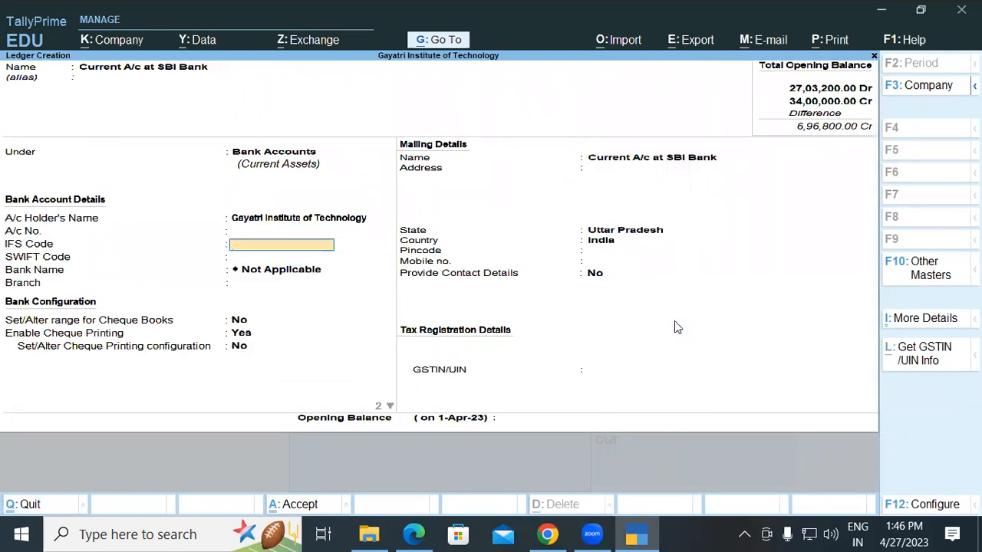
key(Return)
key(Return)
key(Return)
key(Return)
key(Return)
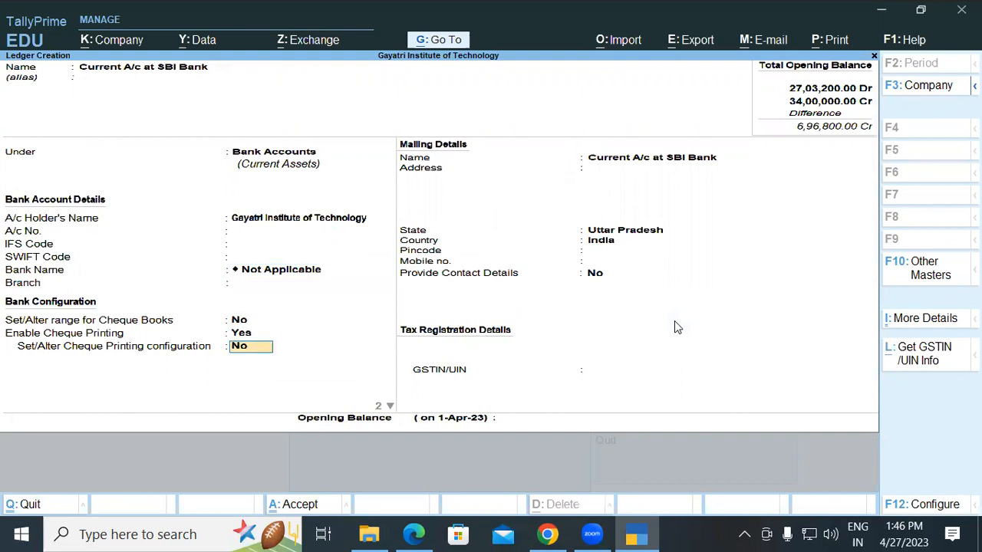
key(Return)
key(Return)
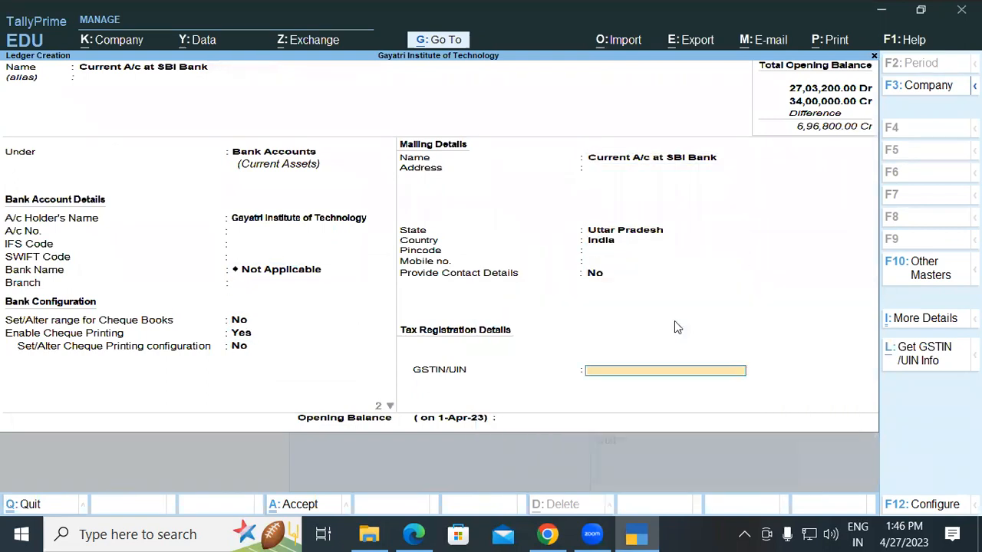
key(Return)
key(Return)
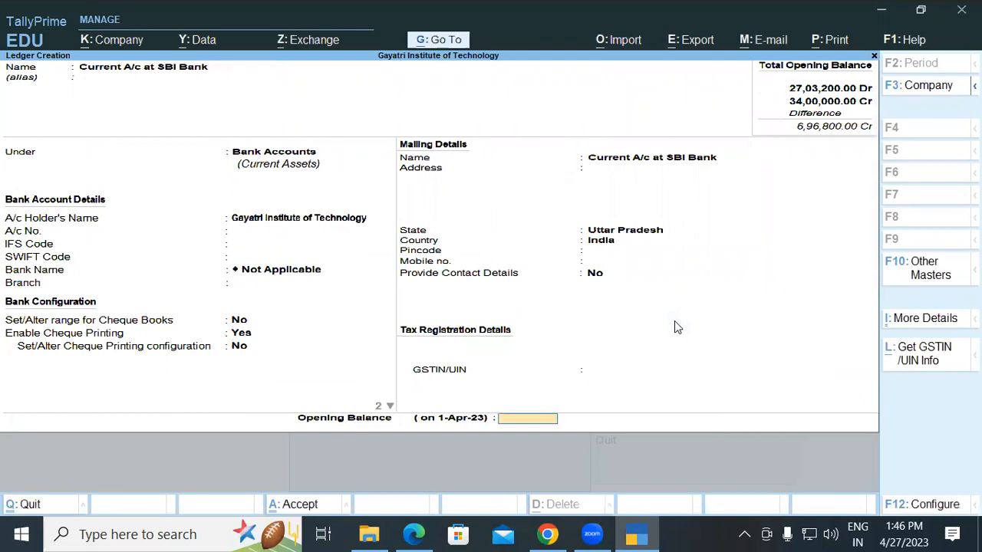
- Check the SBI current account amount in the PDF in Edge, enter 2,25,000 Dr as the TallyPrime opening balance, and save the ledger
key(alt+Tab)
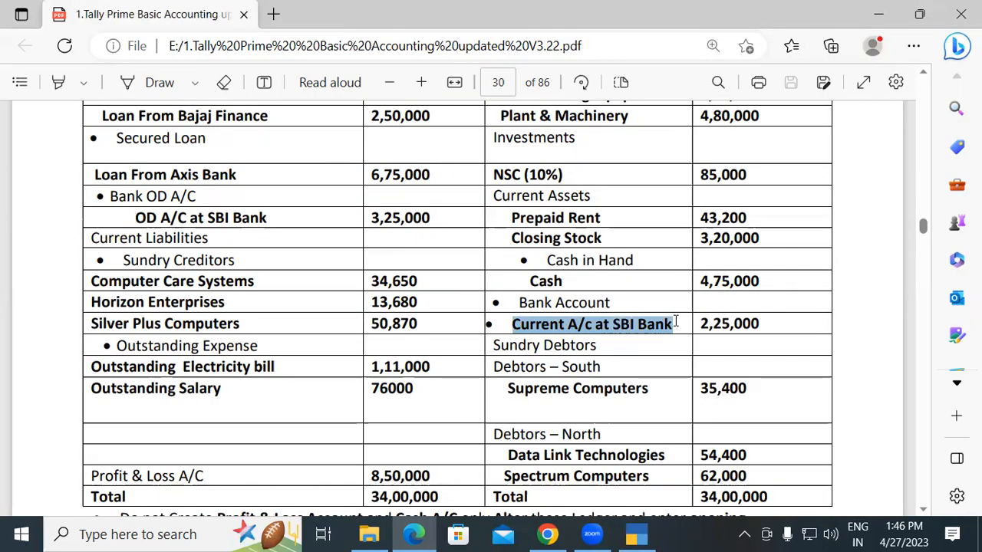
key(alt+Tab)
text(2,25,000)
key(Return)
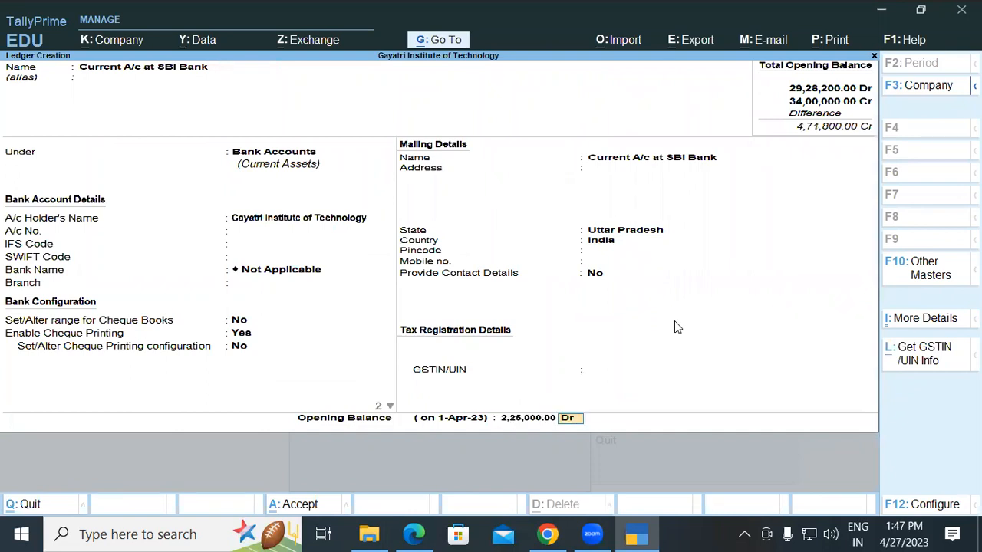
key(Return)
key(Return)
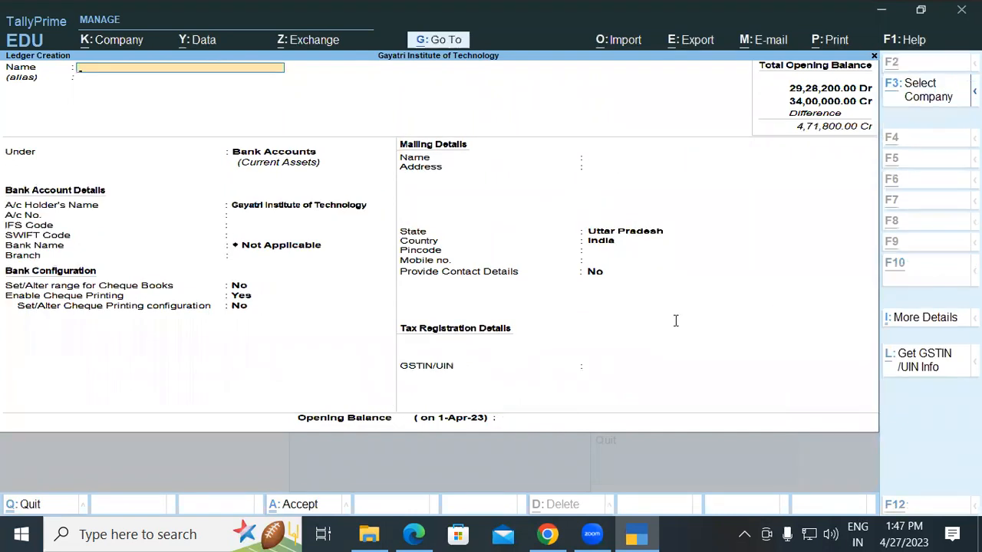
- In the PDF in Edge, examine the Sundry Debtors section and the Debtors – South entry for Supreme Computers with its amount
key(alt+Tab)
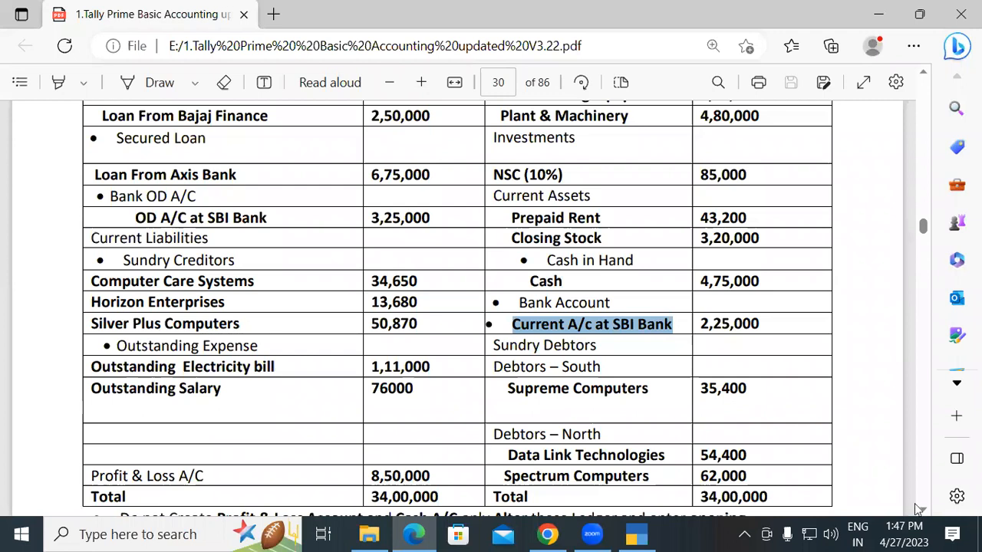
scroll(465, 342, down, 1)
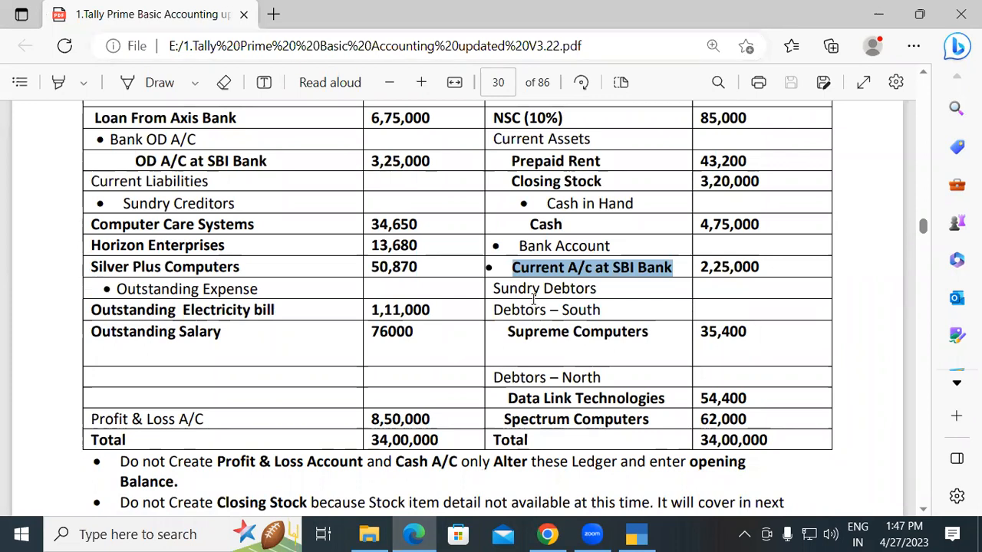
click(496, 289)
drag(496, 289, 593, 288)
click(546, 307)
drag(500, 305, 588, 313)
click(587, 313)
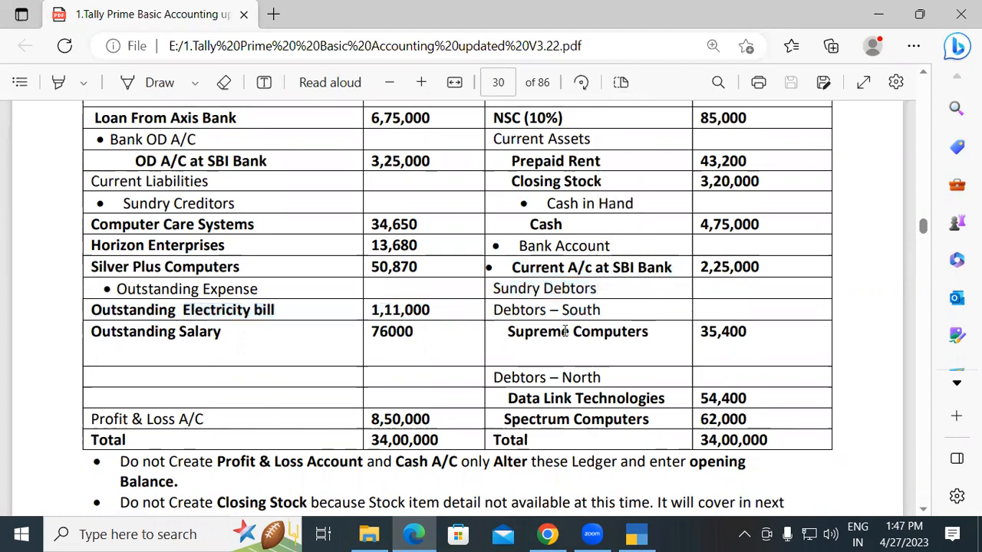
drag(504, 332, 751, 332)
click(656, 336)
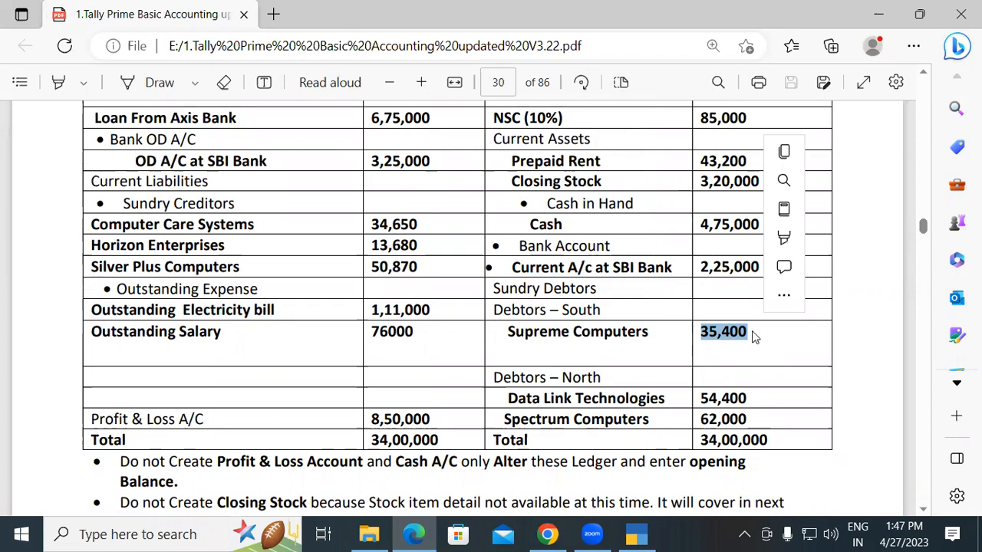
click(751, 330)
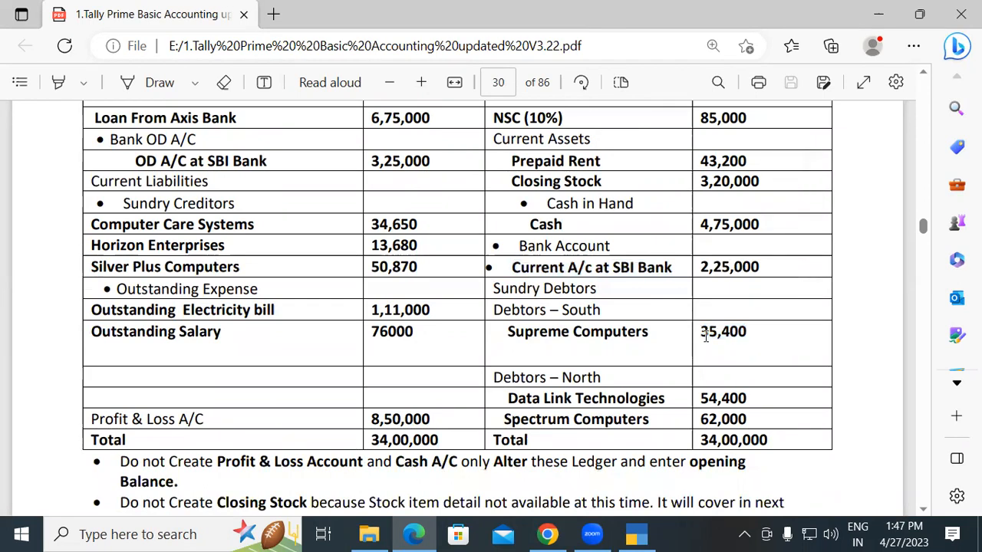
drag(691, 333, 761, 349)
click(763, 348)
- Examine the Debtors – North entries for Data Link Technologies and Spectrum Computers with their amounts
drag(493, 377, 625, 380)
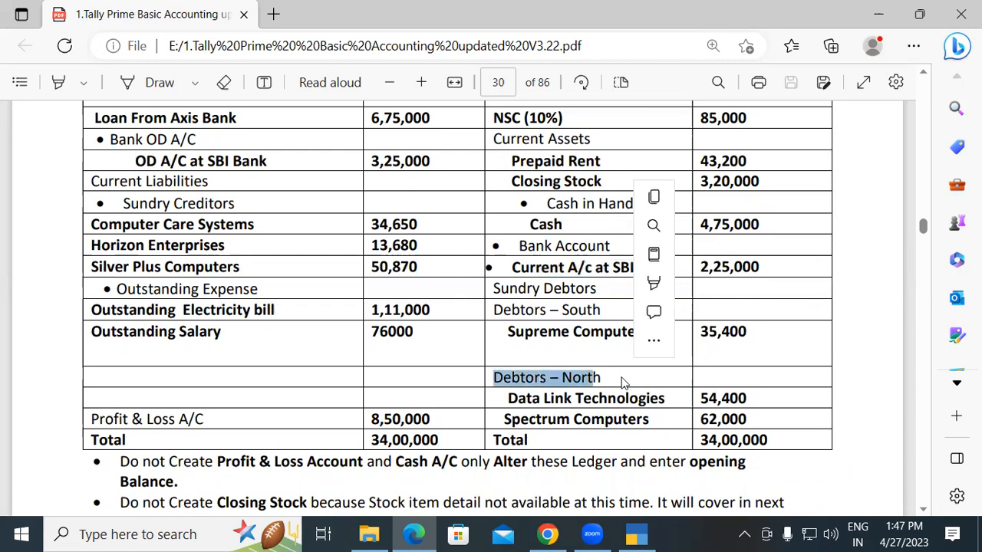
click(623, 381)
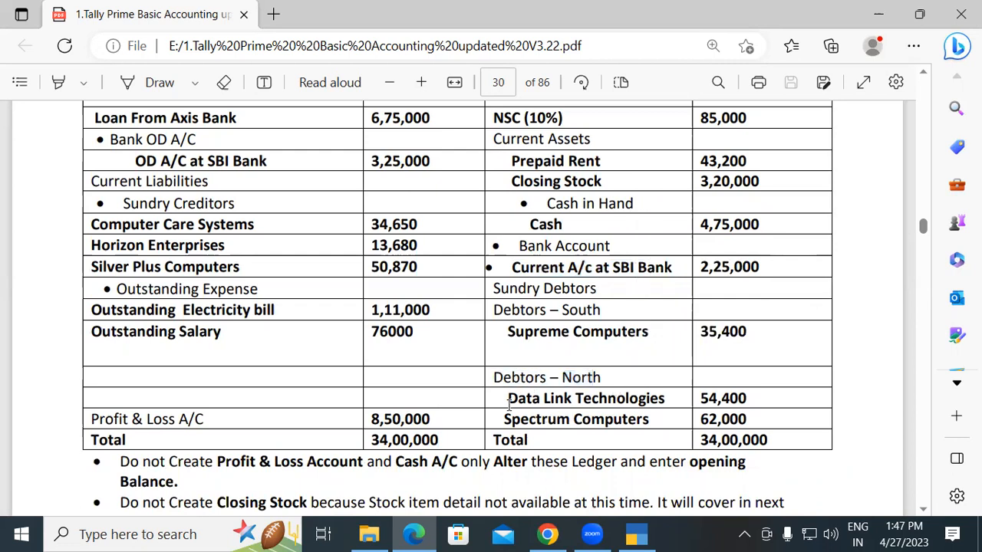
drag(508, 398, 753, 400)
click(690, 374)
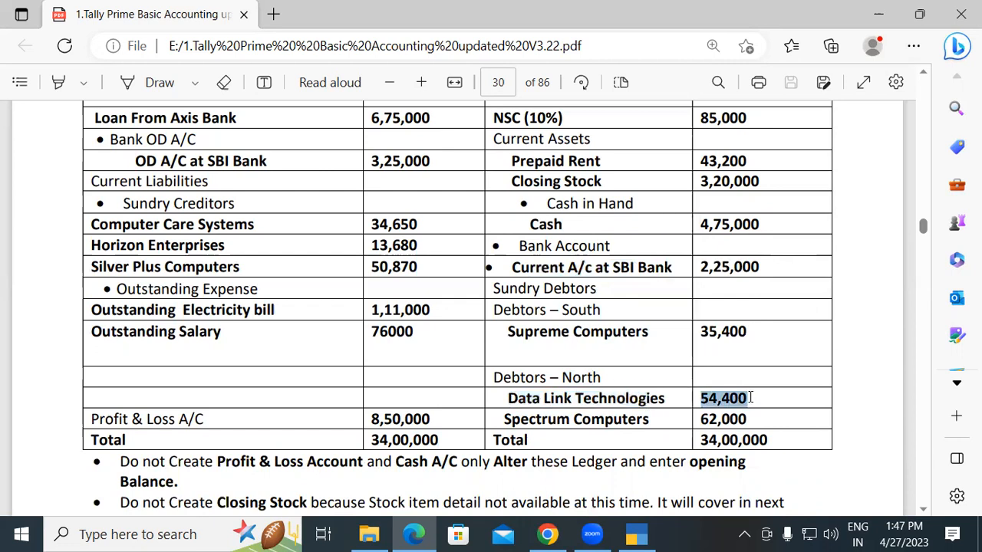
click(531, 425)
drag(504, 419, 756, 417)
click(649, 421)
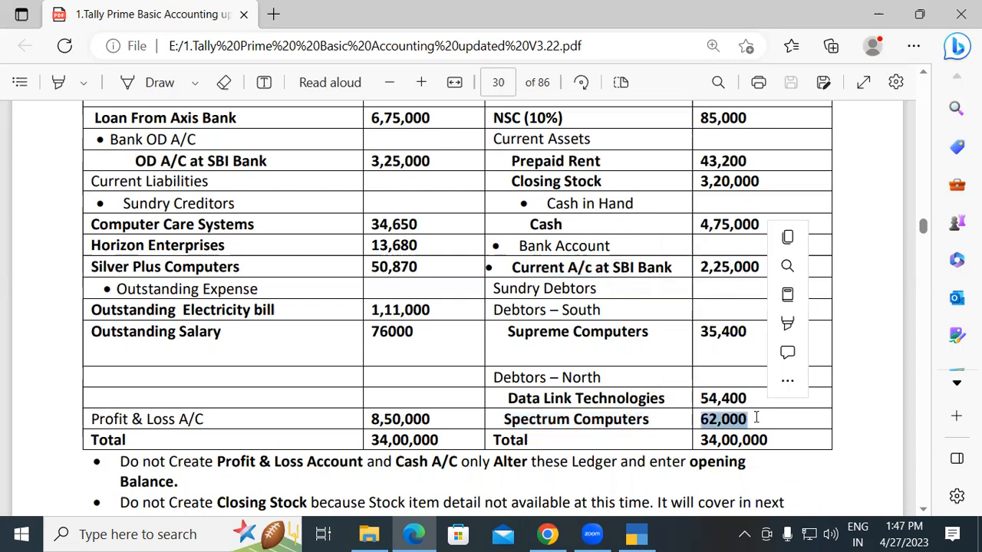
- Copy the debtor name Supreme Computers from the PDF in Edge and enter it as the new ledger's name in TallyPrime
click(756, 417)
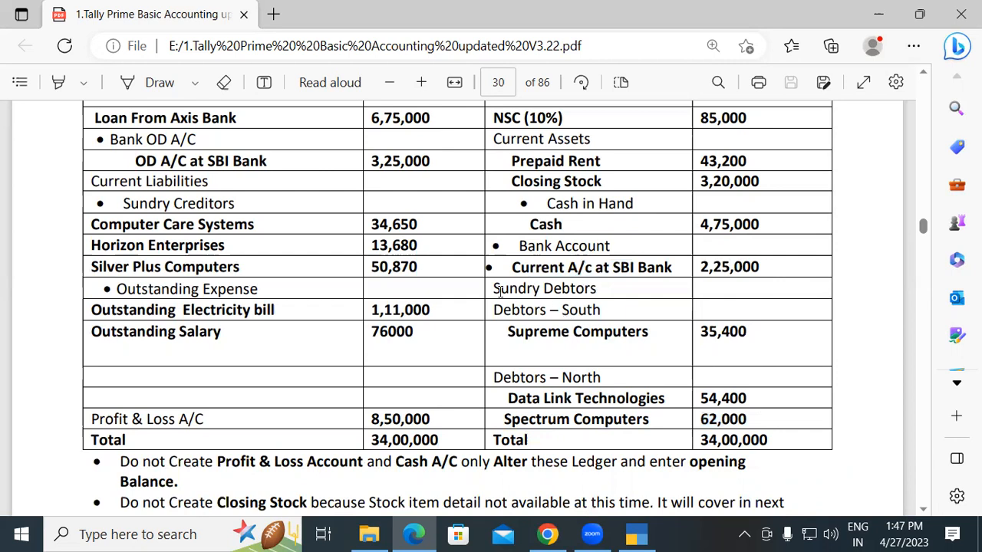
drag(490, 289, 620, 290)
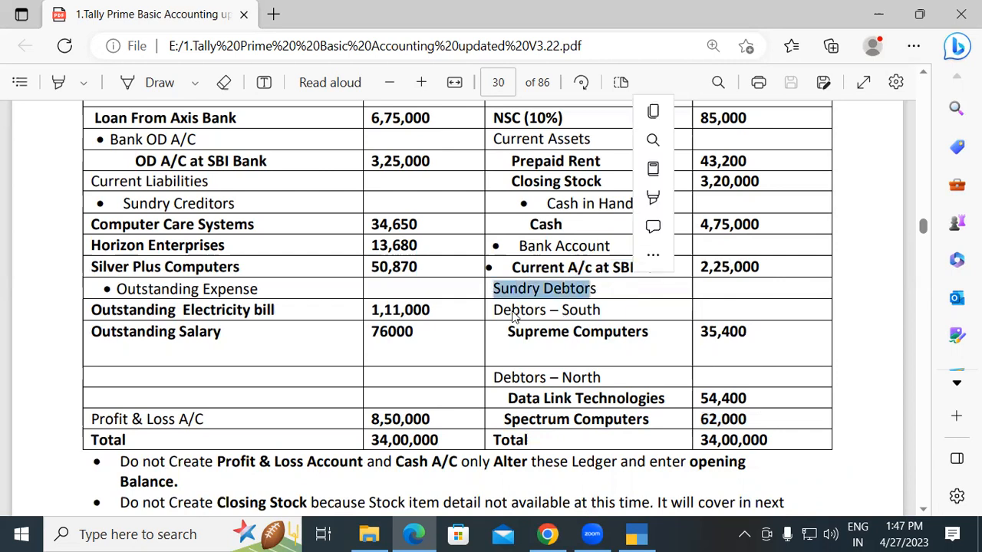
click(517, 340)
drag(502, 331, 652, 333)
key(ctrl+c)
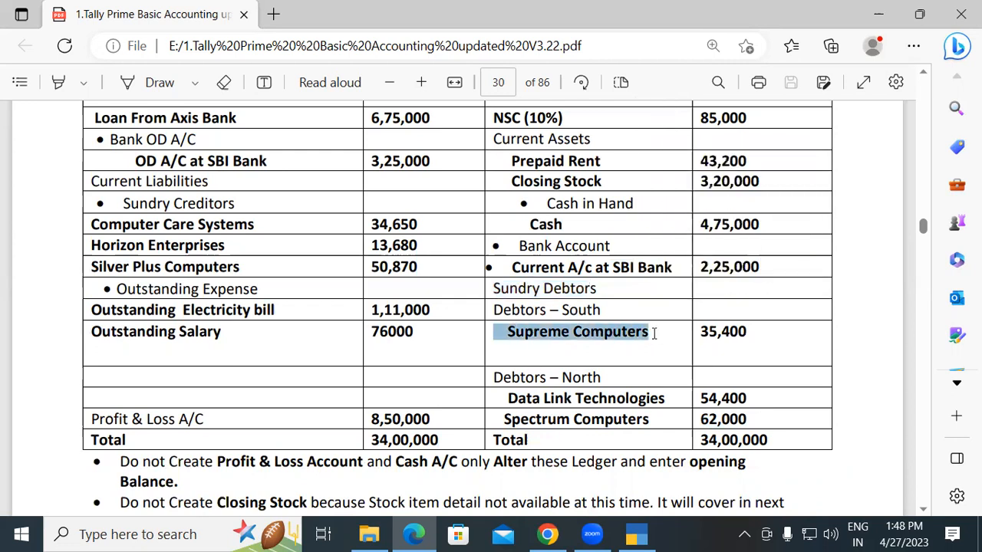
key(alt+Tab)
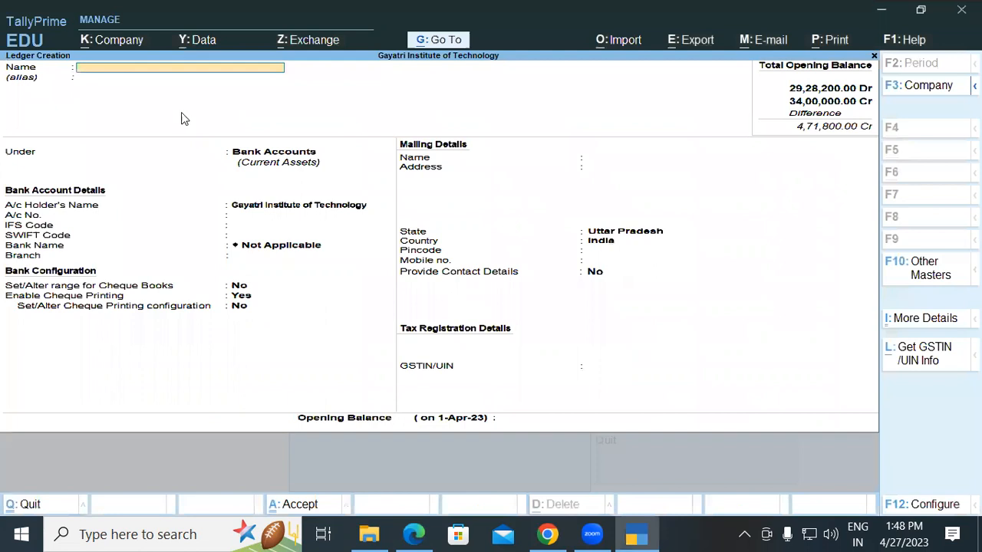
key(ctrl+v)
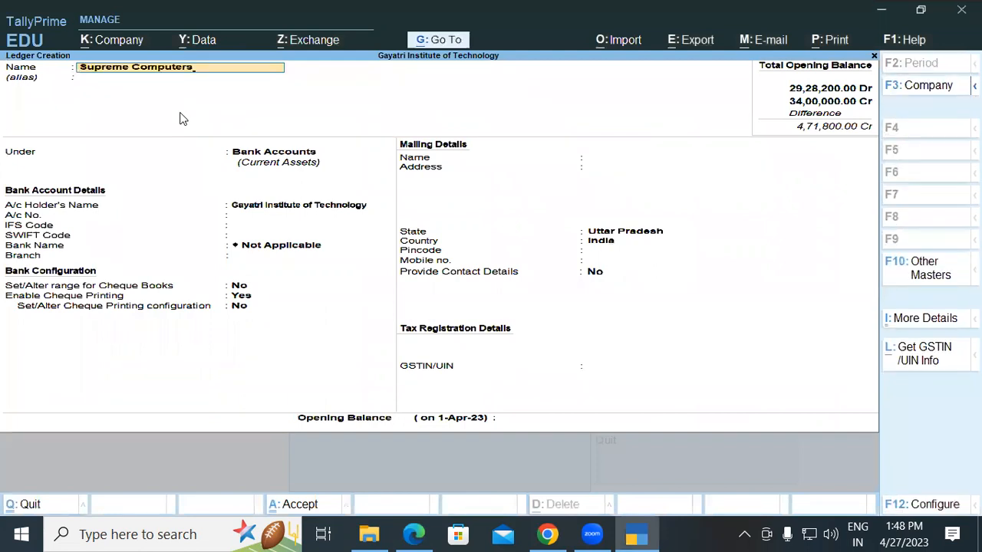
- Leave the alias blank and place the Supreme Computers ledger under the Debtors South group
key(Return)
key(Return)
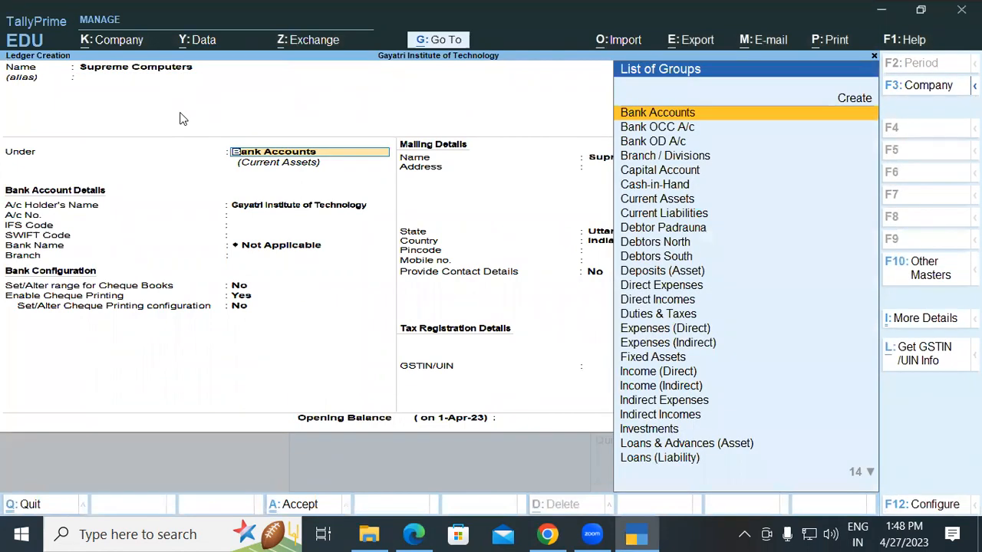
text(Deb)
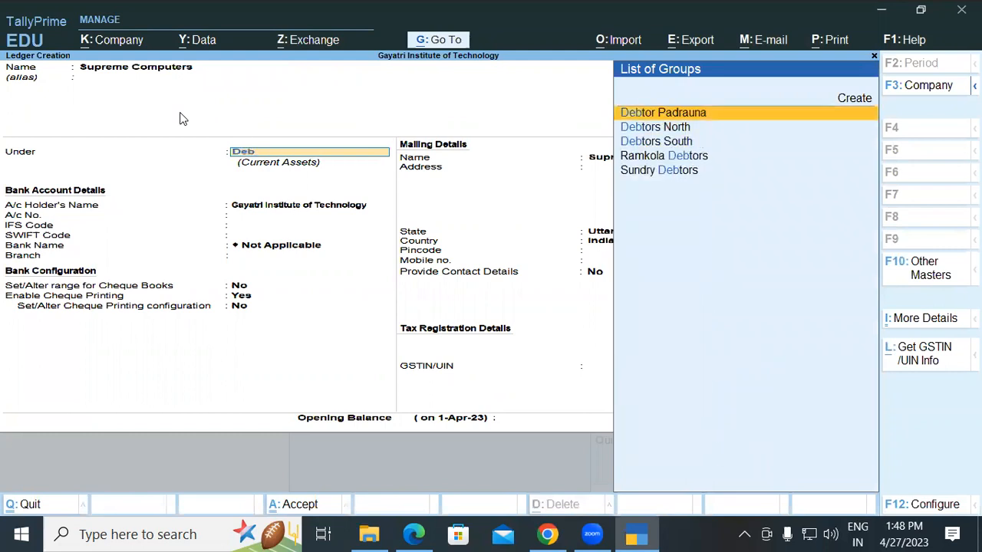
key(Down)
key(Down)
key(Return)
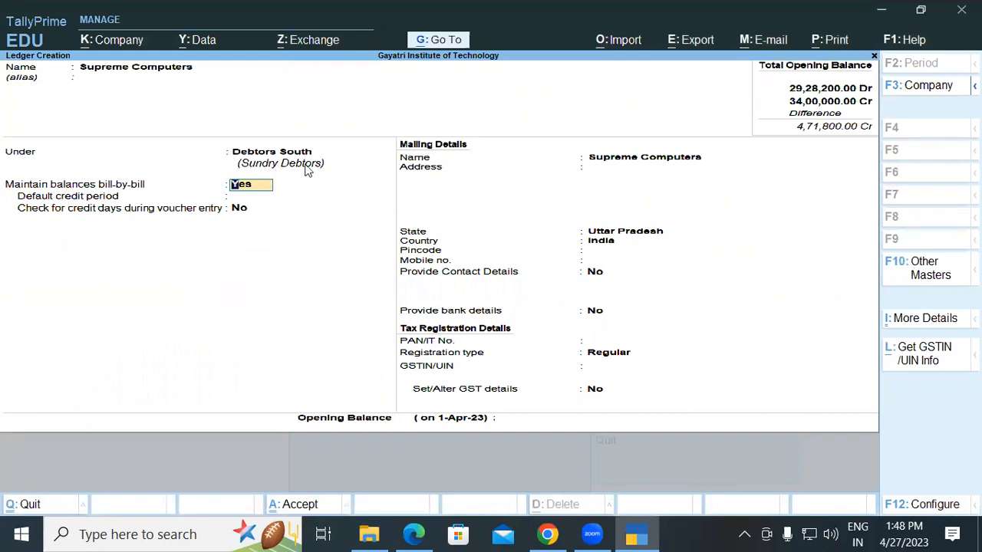
- Keep the default bill-by-bill, mailing, banking and tax registration details for Supreme Computers, leaving the GSTIN/UIN blank
key(Return)
key(Return)
key(Return)
key(Return)
key(Return)
key(Return)
key(Return)
key(Return)
key(Return)
key(Return)
key(Return)
key(Return)
key(Return)
key(Return)
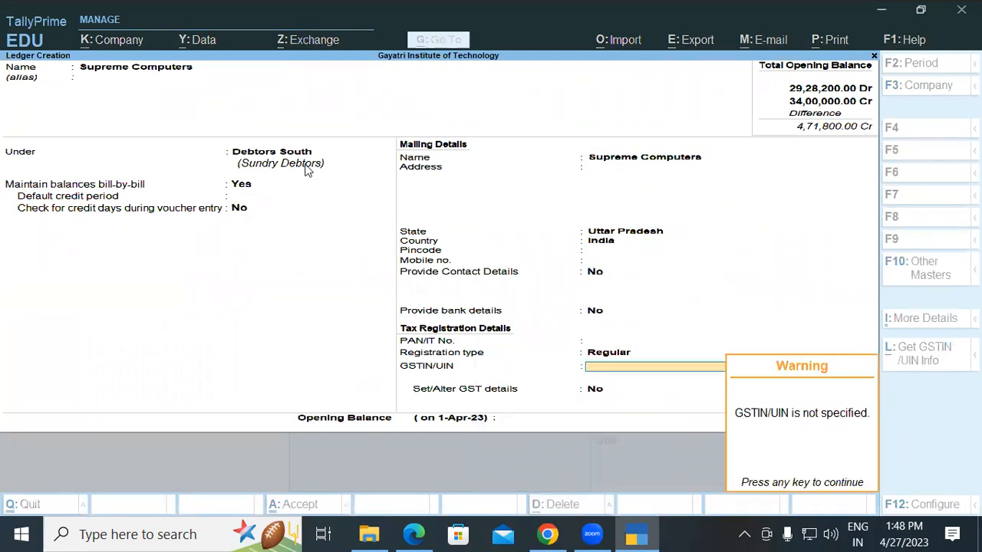
key(Return)
key(Return)
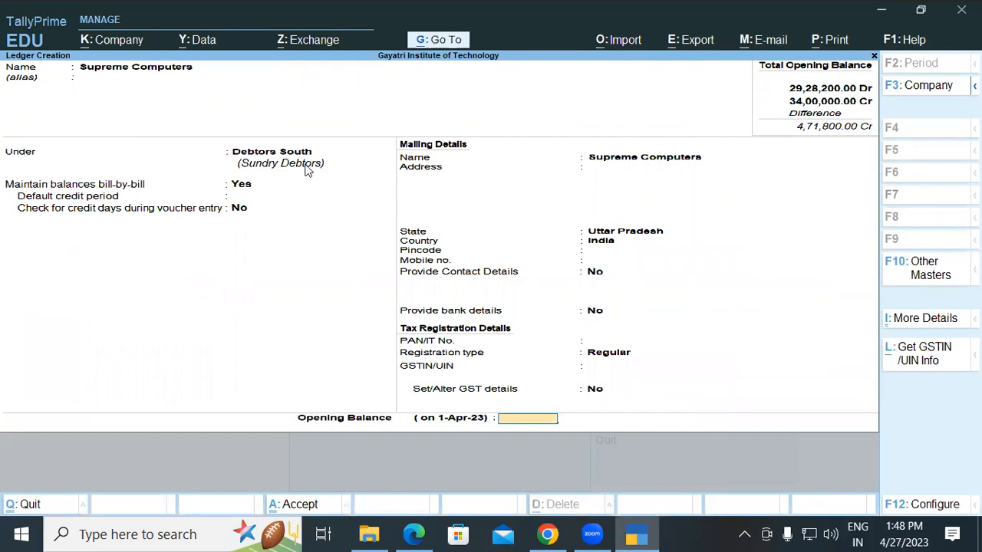
- Check the Supreme Computers amount in the PDF, enter 35,400 Dr as the opening balance without bill references, and save the ledger
key(alt+Tab)
key(alt+Tab)
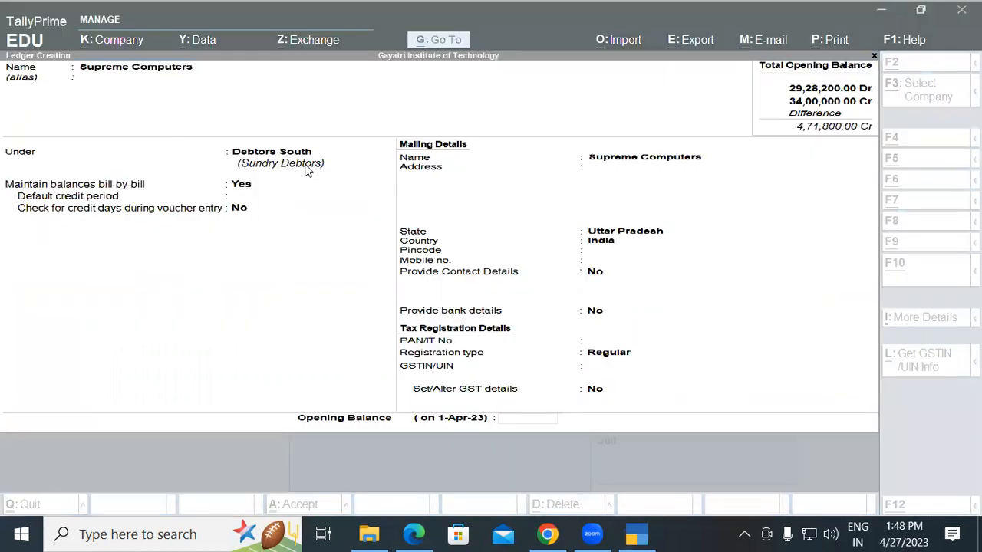
text(38400)
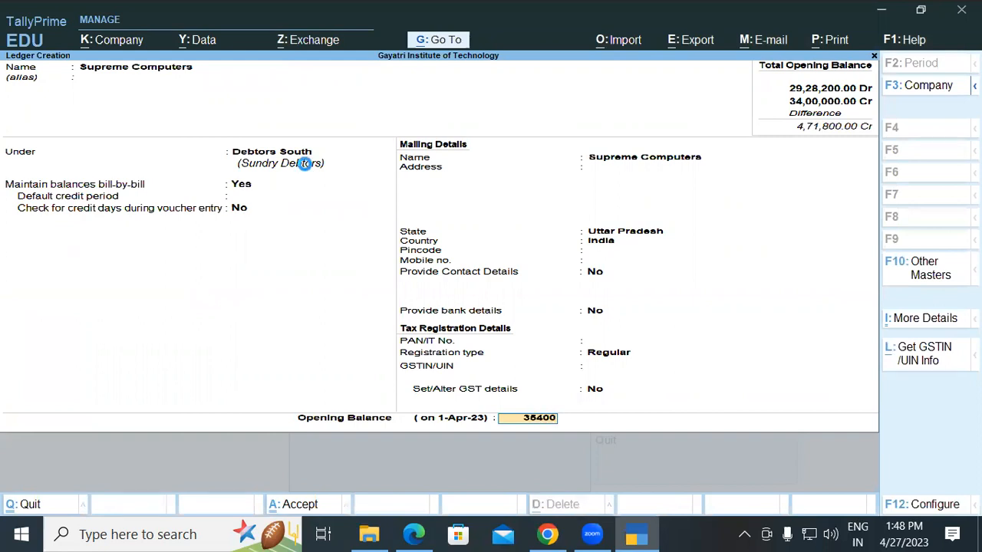
key(Return)
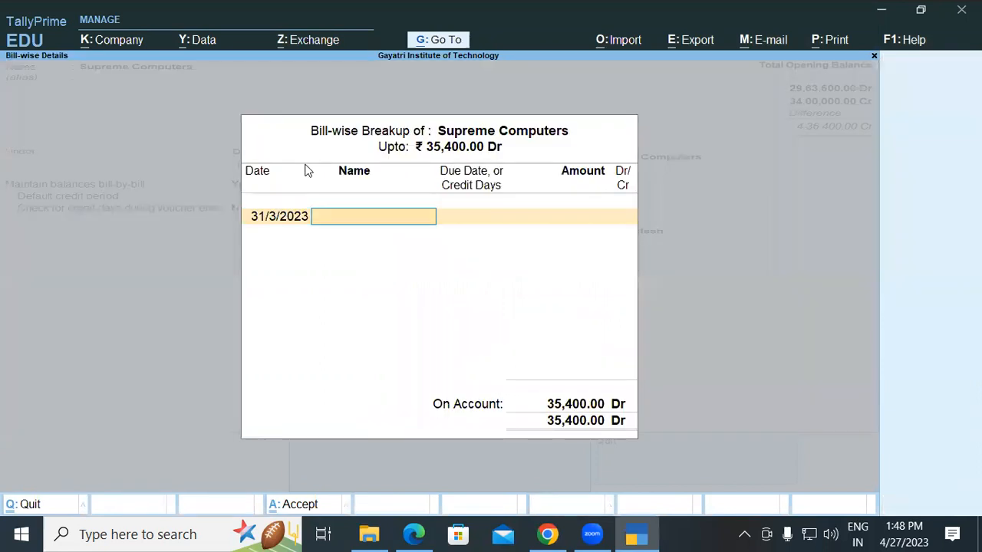
key(Return)
click(305, 163)
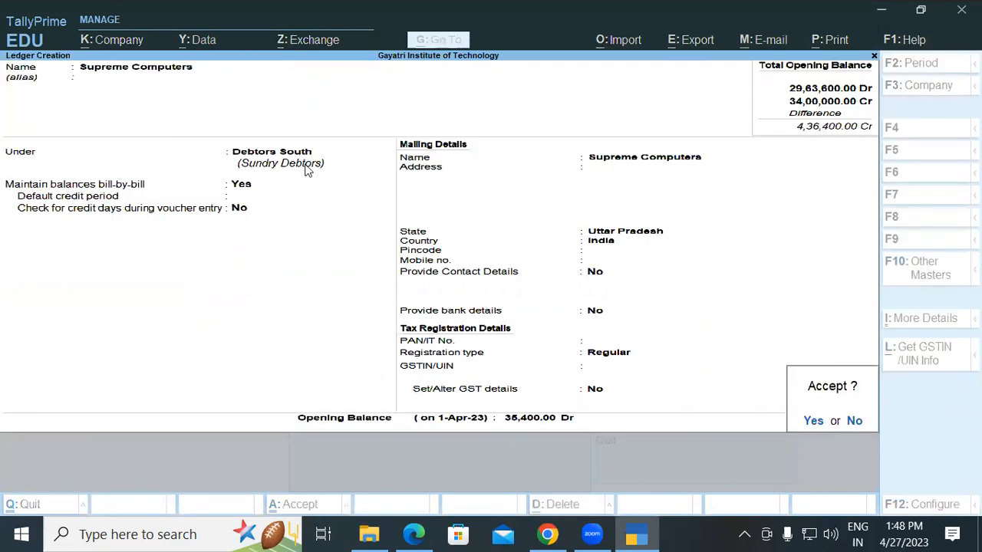
key(Return)
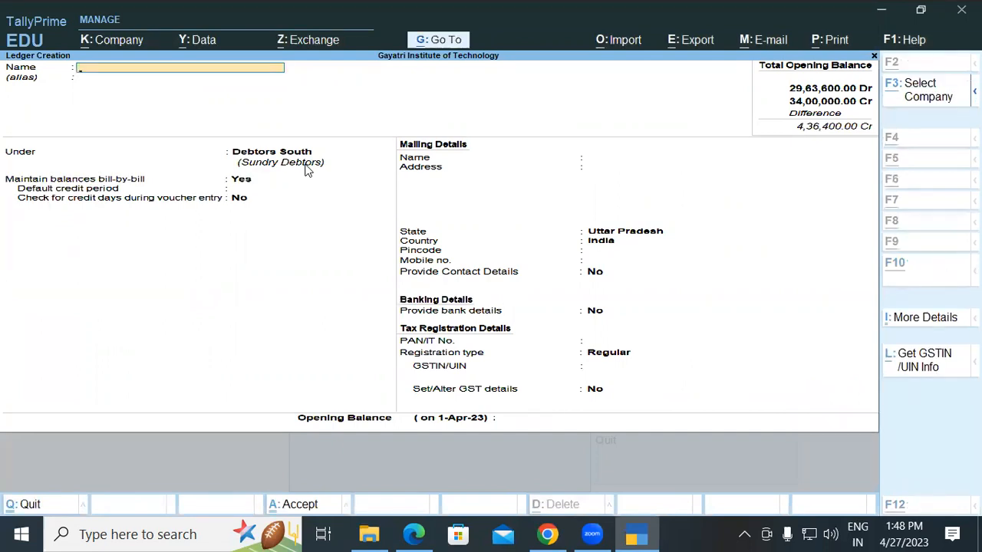
- Copy the debtor name Data Link Technologies from the PDF in Edge into the name of a new TallyPrime ledger
key(alt+Tab)
drag(506, 398, 668, 398)
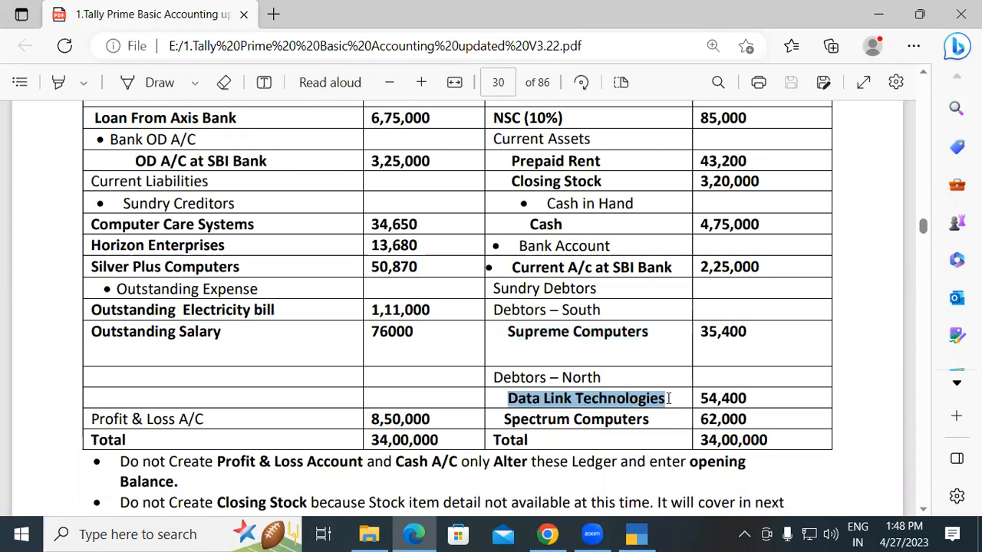
key(alt+Tab)
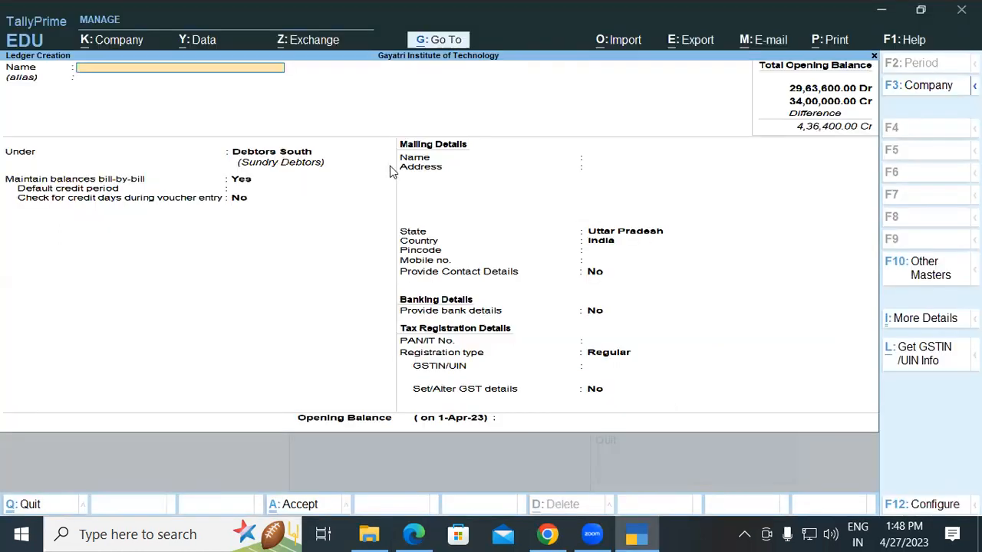
key(ctrl+v)
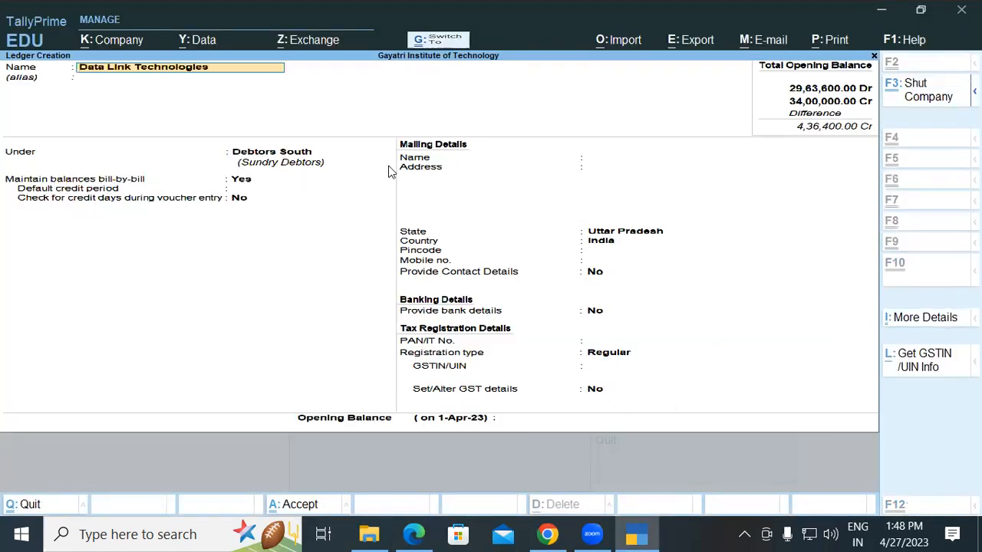
- Leave the alias blank and place the Data Link Technologies ledger under the Debtors North group
key(Return)
key(Return)
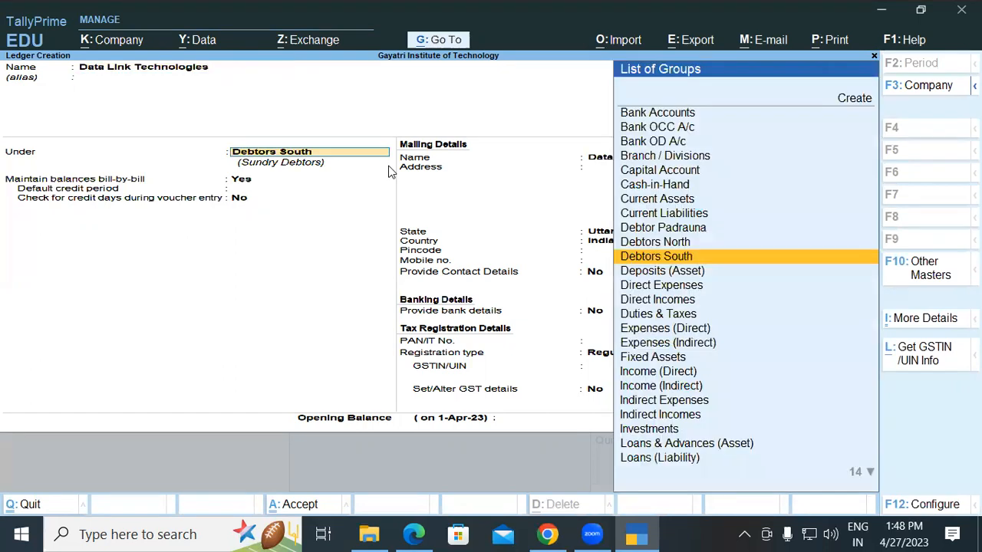
text(De)
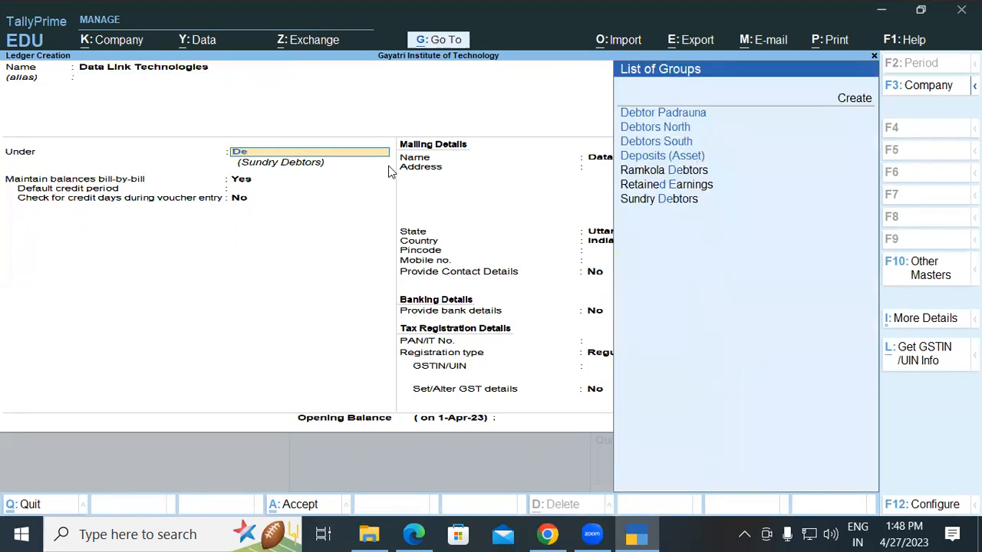
text(b)
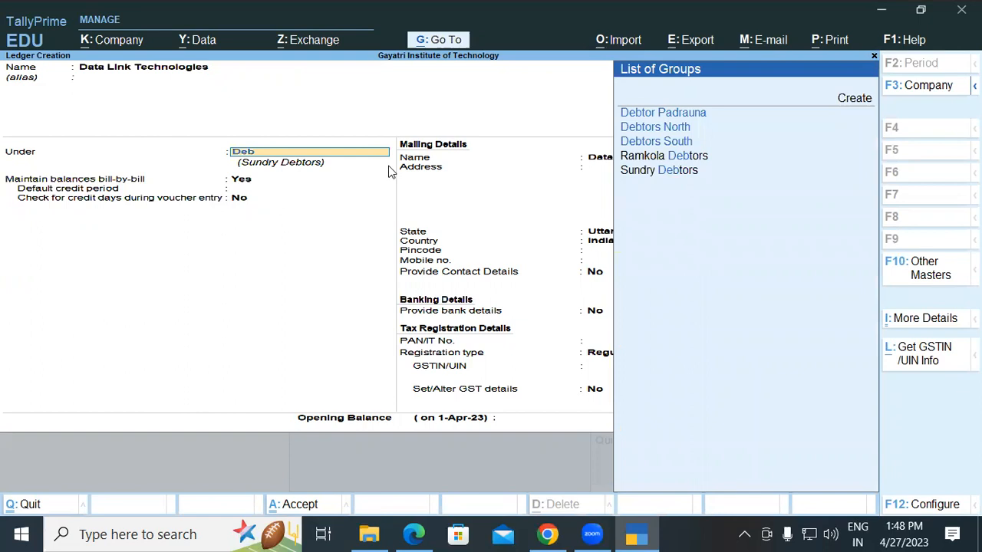
key(Return)
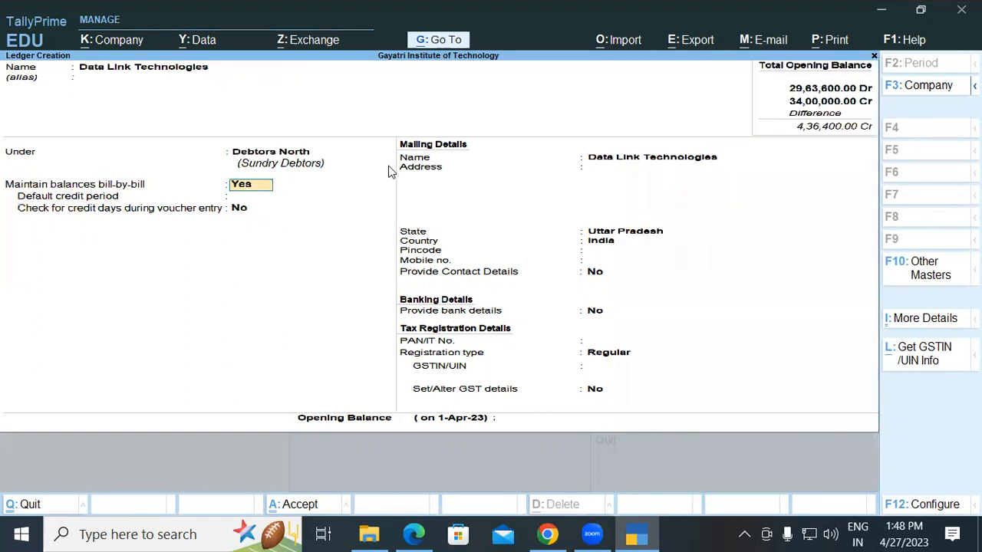
- Keep the default bill-by-bill, mailing, banking and tax registration details for the Data Link Technologies ledger
key(Return)
key(Return)
key(Return)
key(Return)
key(Return)
key(Return)
key(Return)
key(Return)
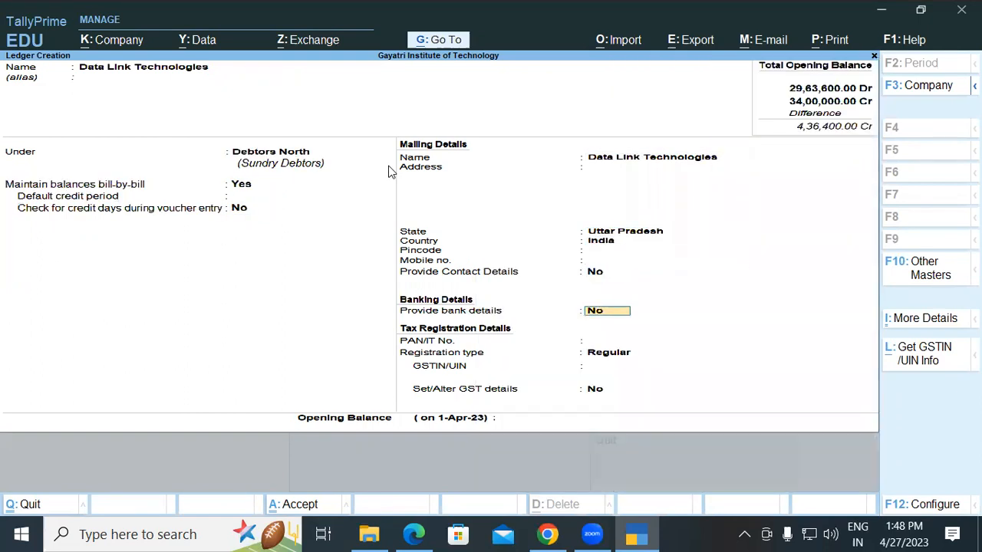
key(Return)
key(Return)
key(Return)
key(Return)
key(Return)
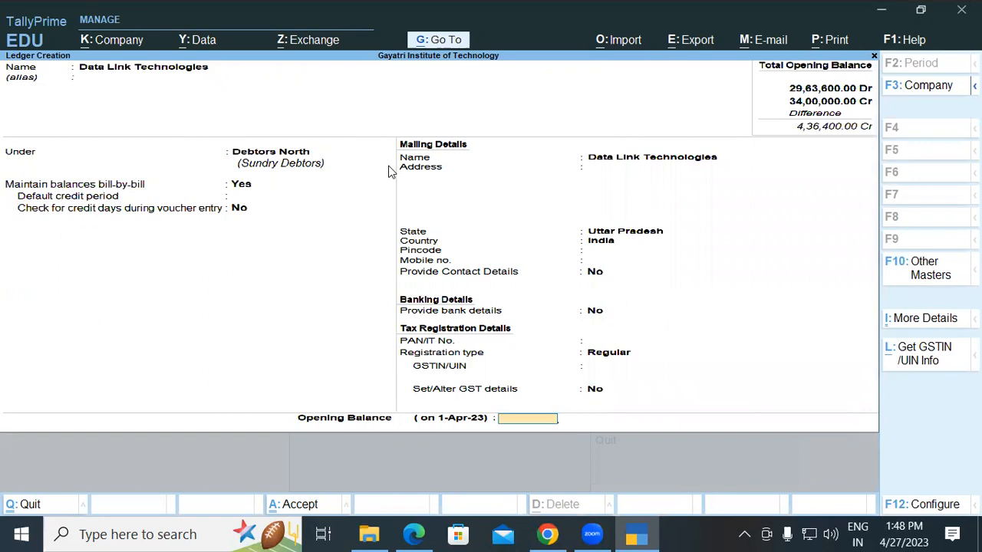
- Check the Data Link Technologies amount in the PDF in Edge, enter 54,400 Dr as the TallyPrime opening balance, and save the ledger
key(alt+Tab)
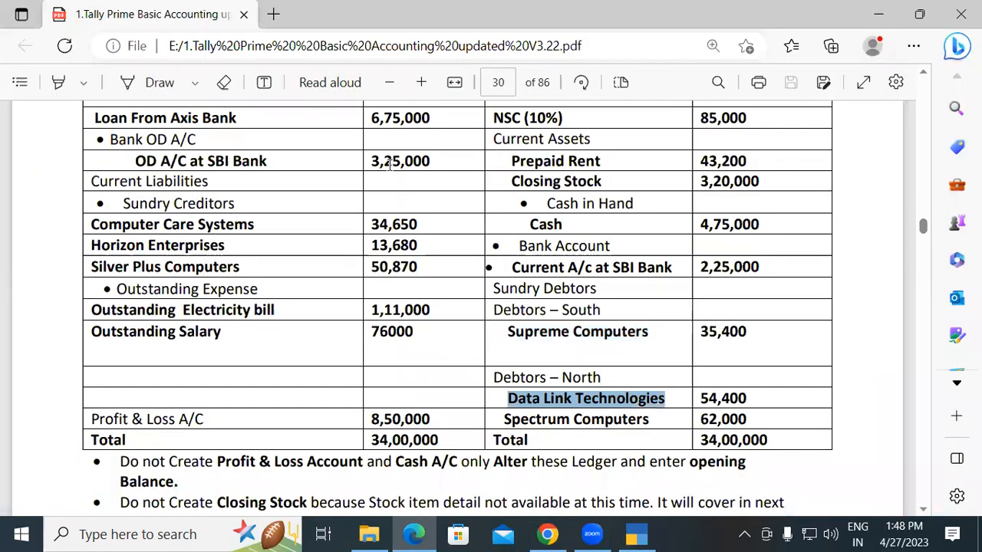
key(alt+Tab)
text(64400)
key(Return)
key(Return)
key(Return)
key(ctrl+a)
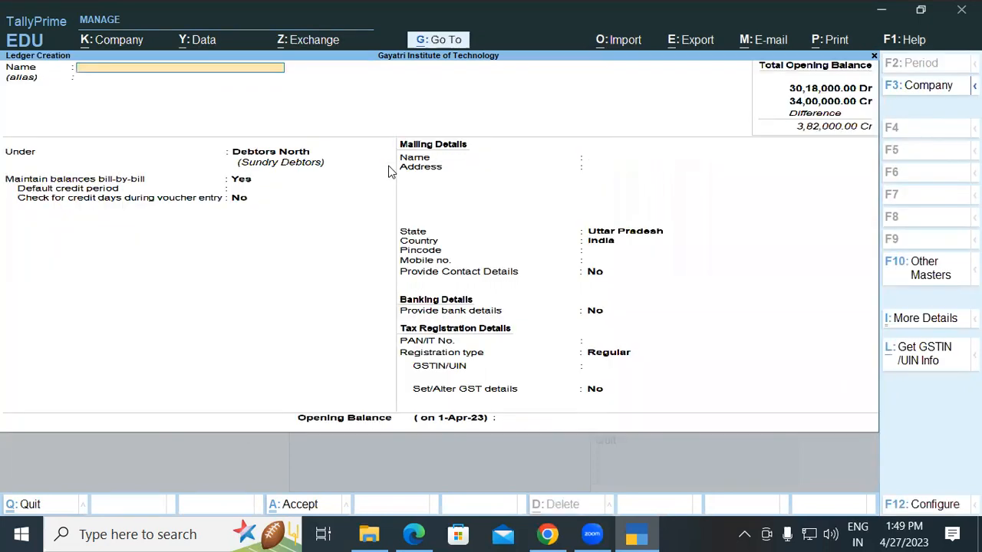
- Copy the debtor name Spectrum Computers from the PDF in Edge into the name of a new TallyPrime ledger
key(alt+Tab)
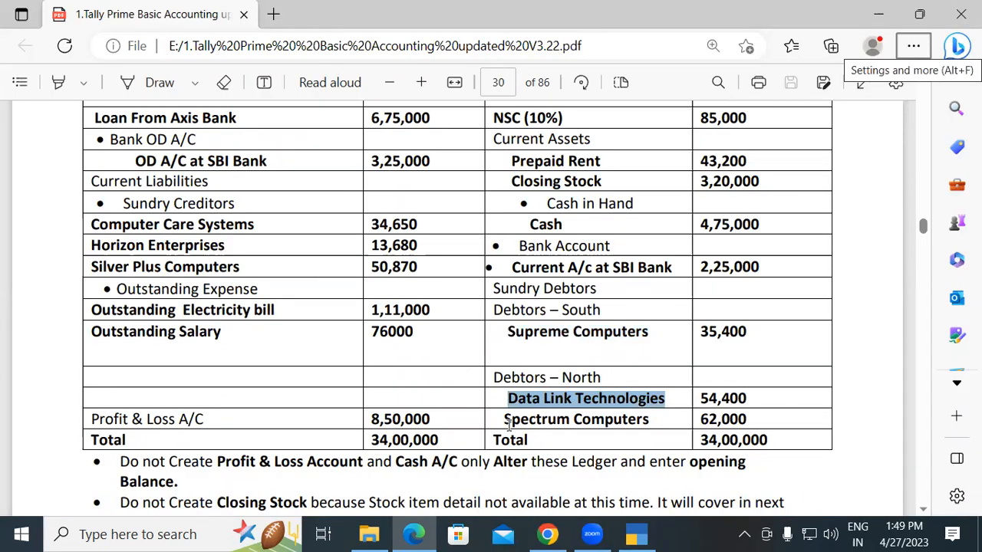
drag(503, 420, 652, 419)
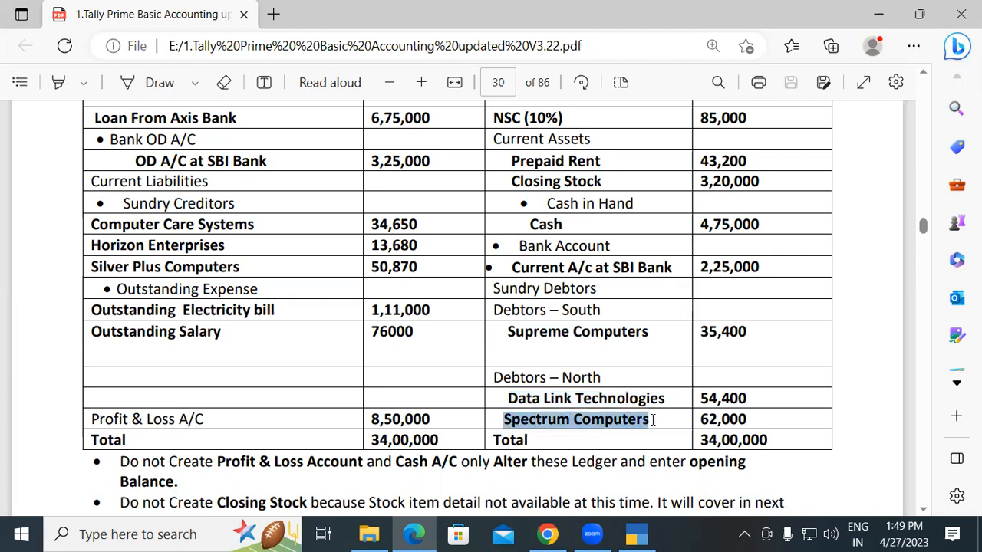
key(ctrl+c)
key(alt+Tab)
key(ctrl+alt+v)
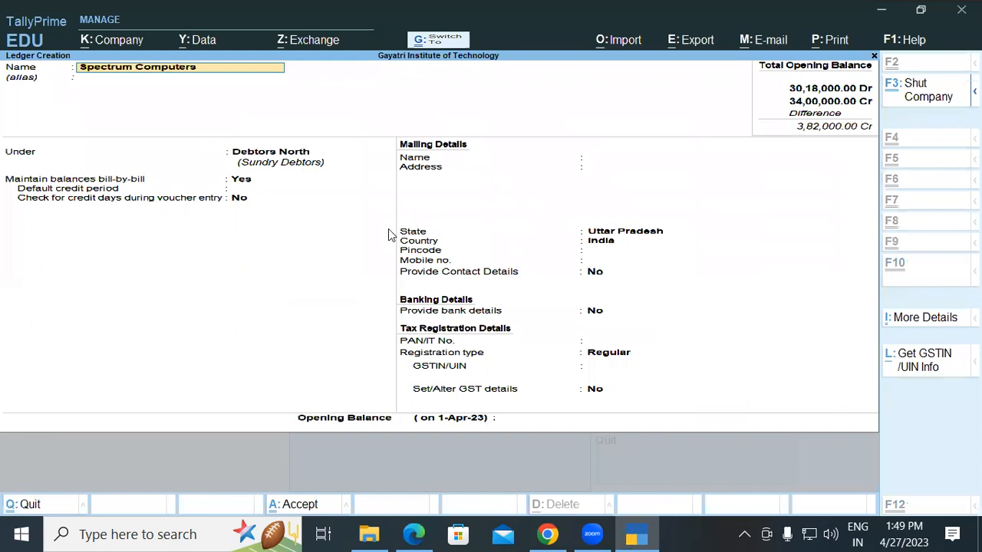
- Keep the Debtors North group and the default bill-by-bill, mailing, banking and tax registration details for the Spectrum Computers ledger
key(Return)
key(Return)
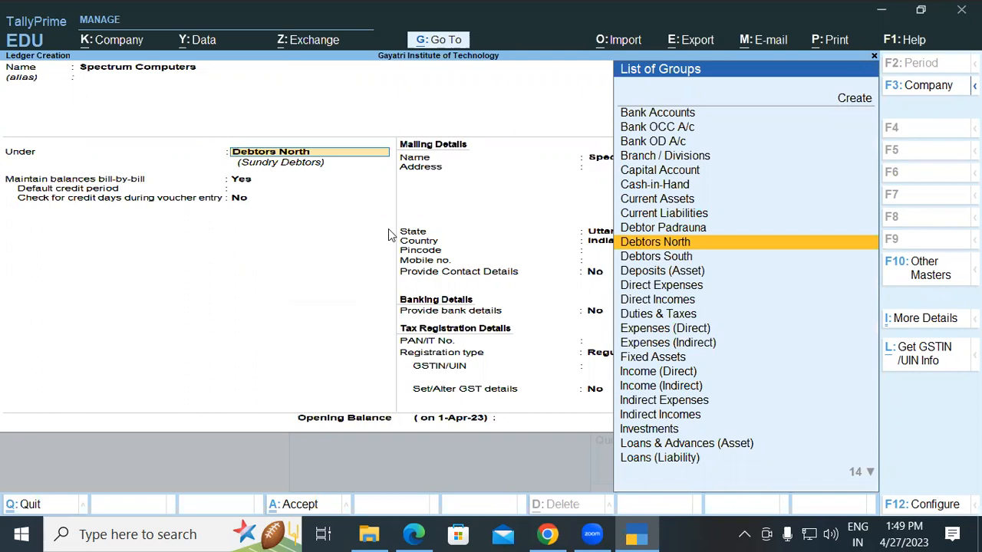
key(Return)
key(Return)
key(Return)
key(Return)
key(Return)
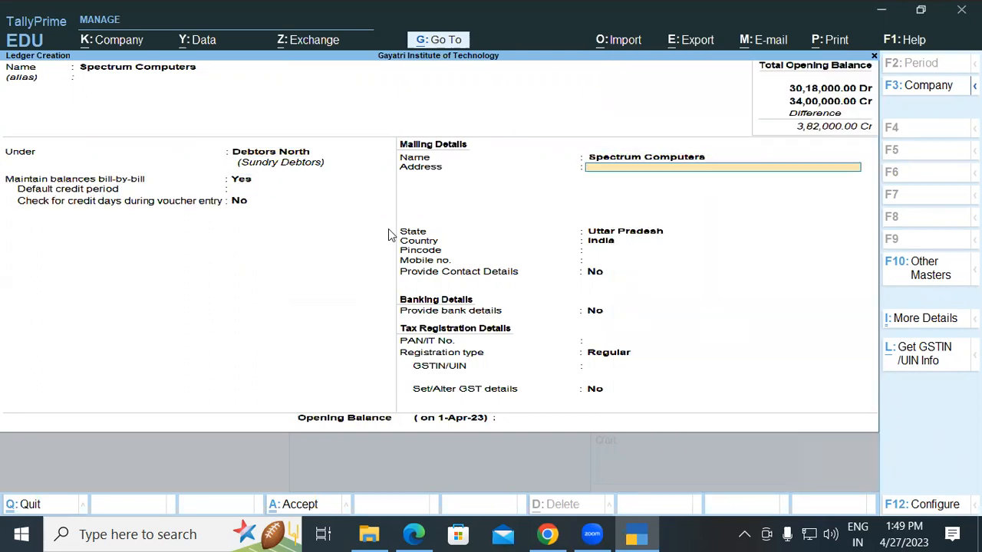
key(Return)
key(Return)
key(Return)
key(Return)
key(Return)
key(Return)
key(Return)
key(Return)
key(Return)
key(Return)
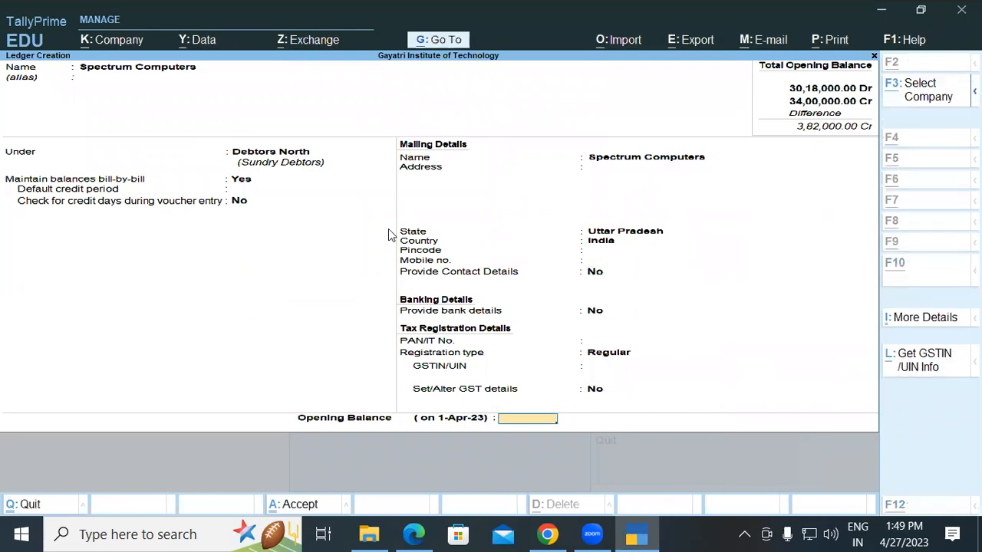
- Check the Spectrum Computers amount in the PDF in Edge, enter 62,000 Dr as the TallyPrime opening balance, and save the ledger without a bill-wise breakup
key(alt+Tab)
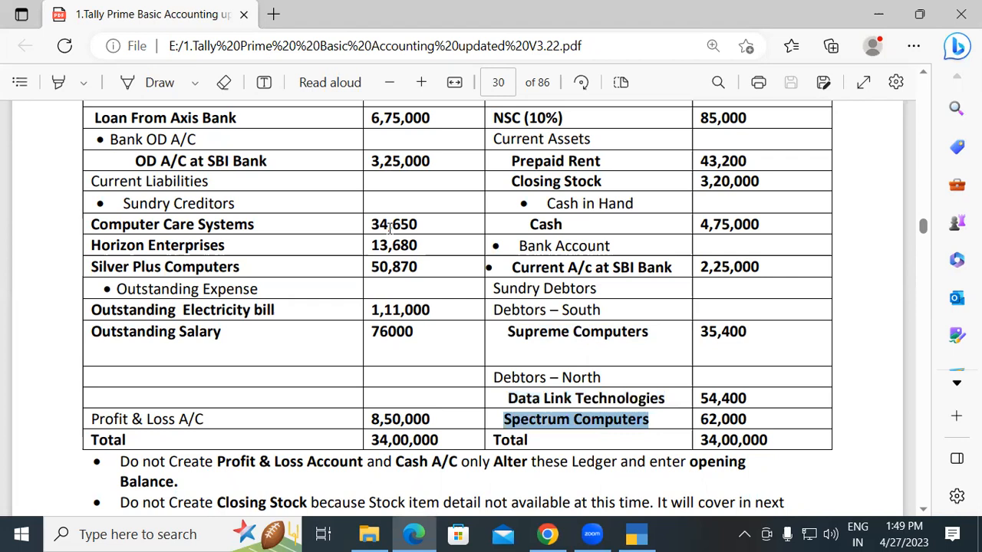
key(alt+Tab)
text(62000)
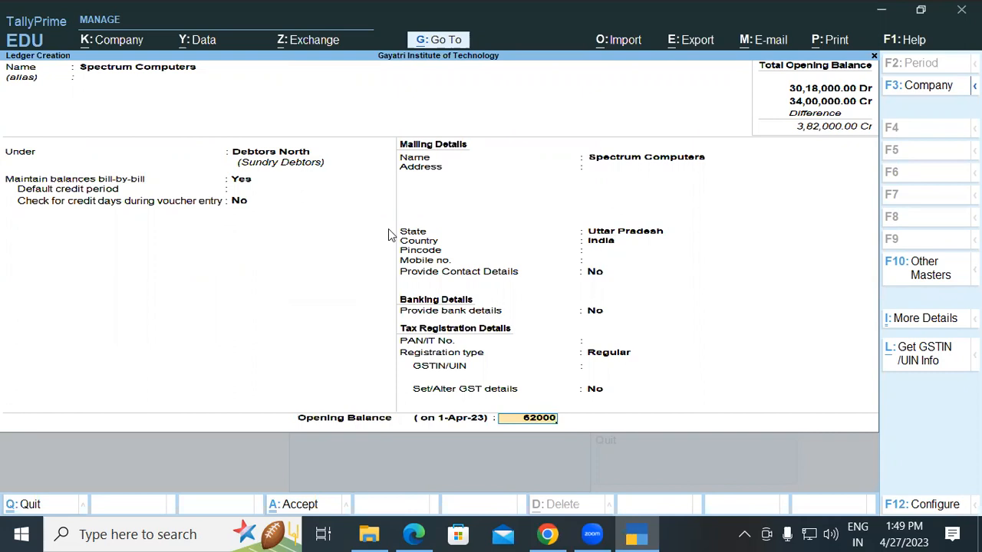
key(Return)
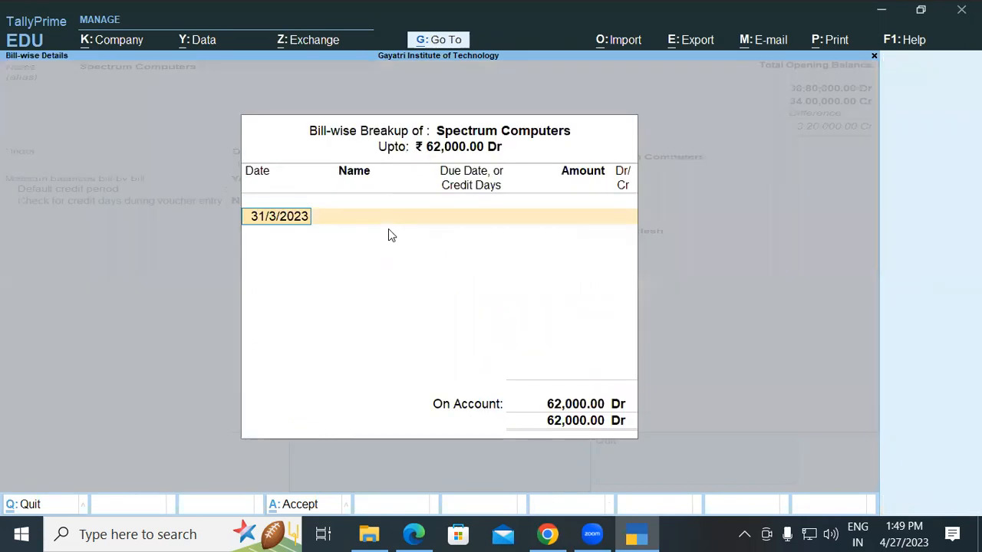
key(Return)
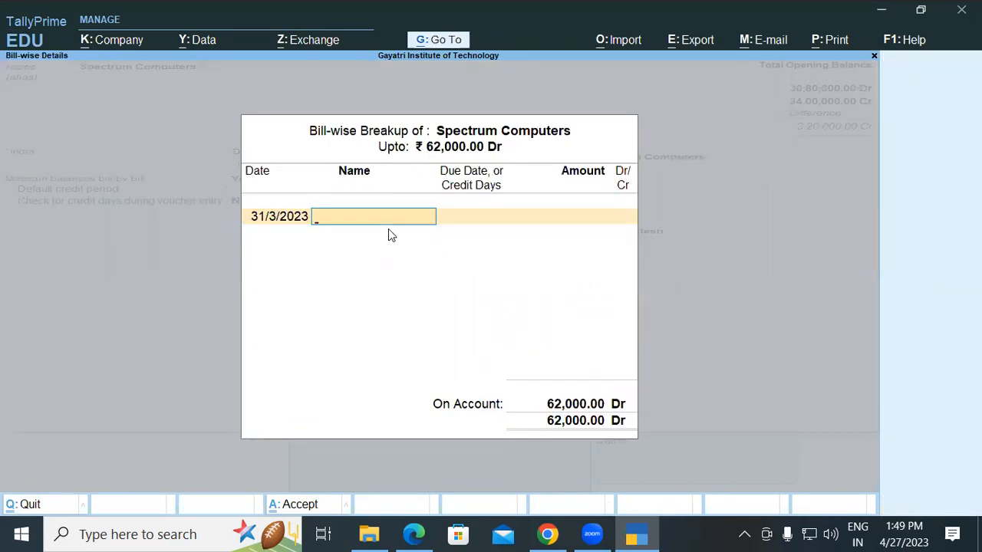
key(Return)
key(Return)
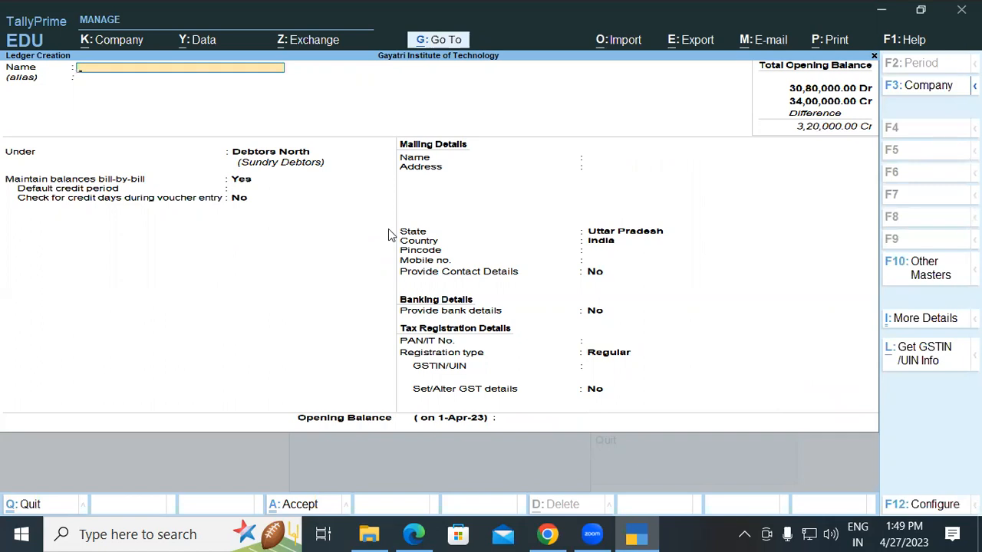
- Switch to the PDF in Edge and examine the Closing Stock entry and its amount in the balance sheet
key(alt)
key(alt+Tab)
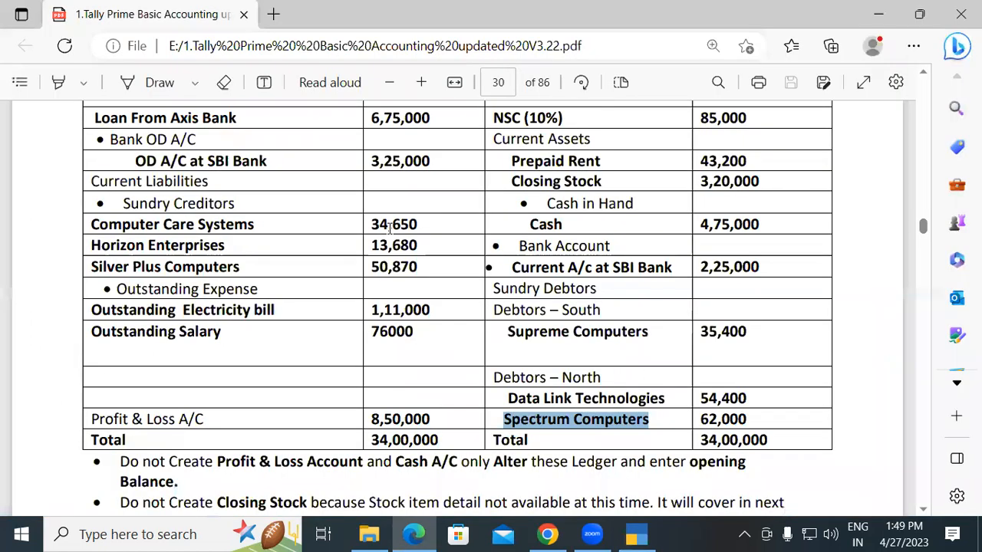
click(564, 276)
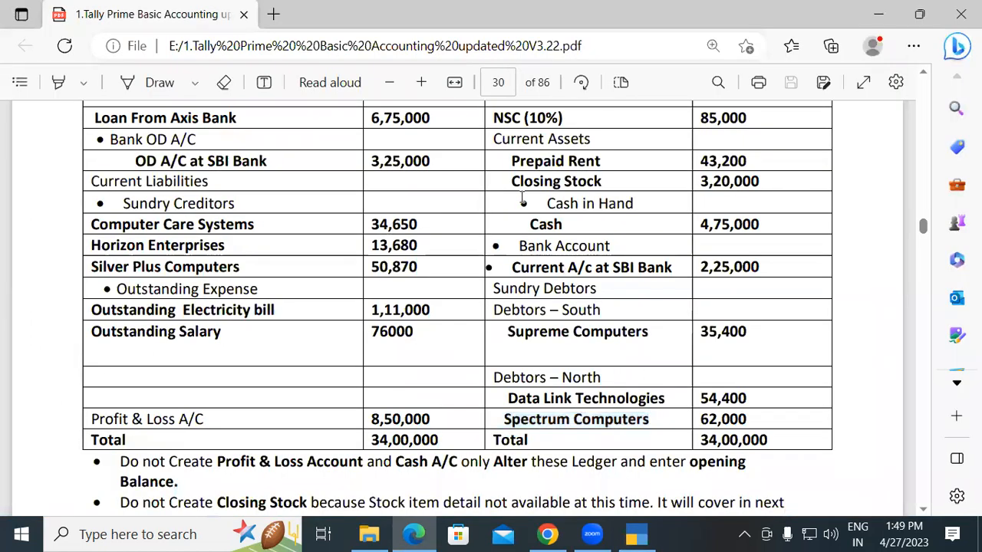
drag(511, 181, 606, 184)
click(606, 184)
drag(698, 181, 767, 193)
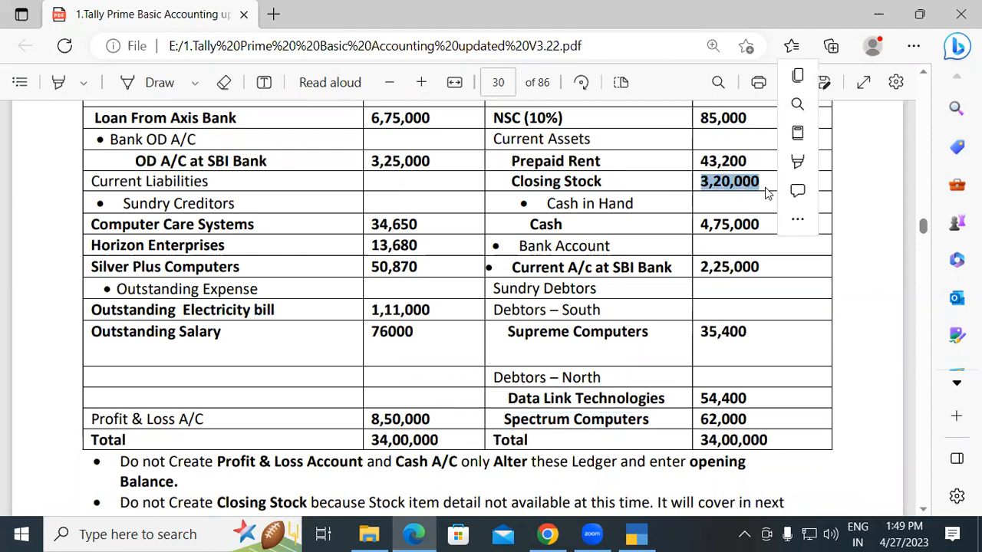
click(767, 193)
- Switch back to TallyPrime and quit ledger creation, returning to the Gateway of Tally
click(637, 534)
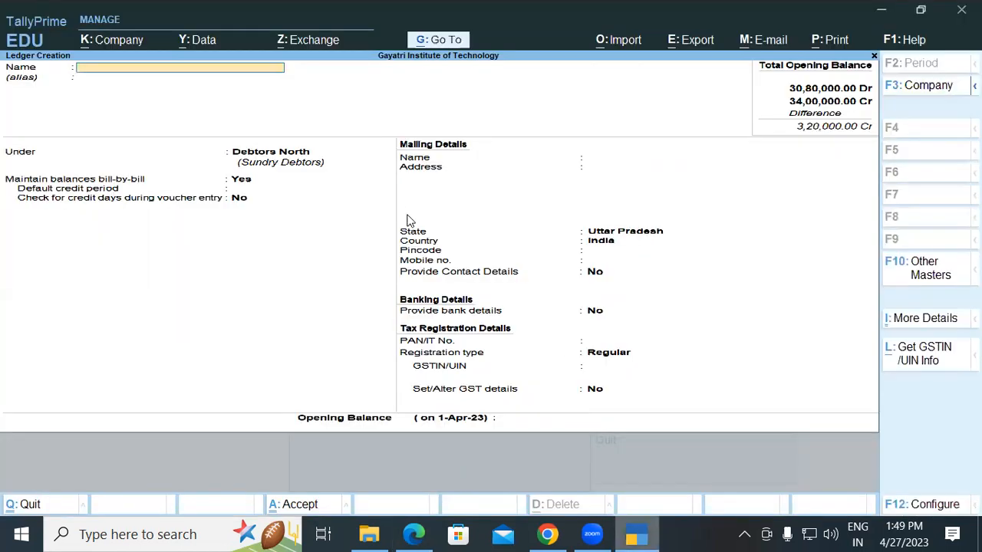
key(Escape)
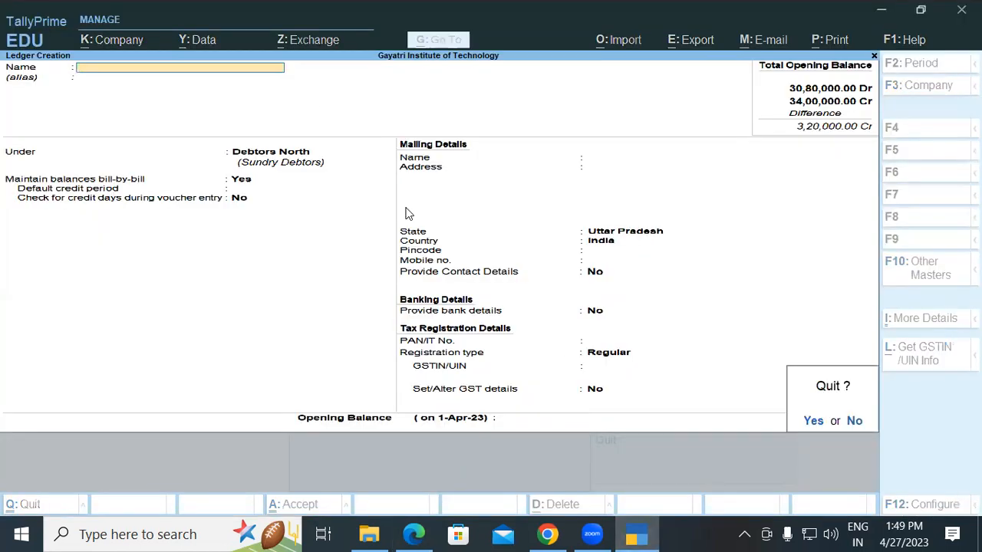
key(y)
key(Escape)
key(Escape)
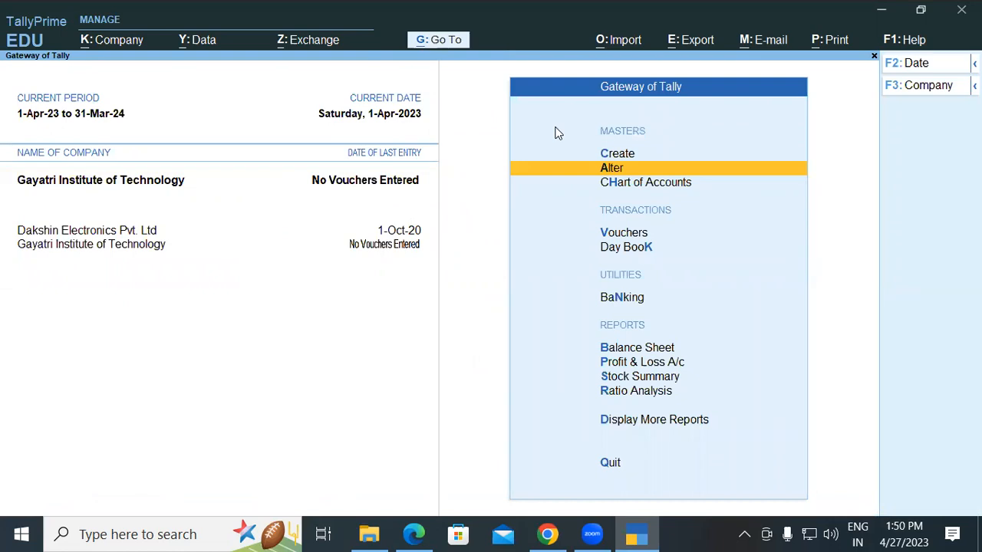
- Open the Balance Sheet report and switch it to the detailed view
key(Down)
key(Down)
key(Down)
key(Down)
key(Down)
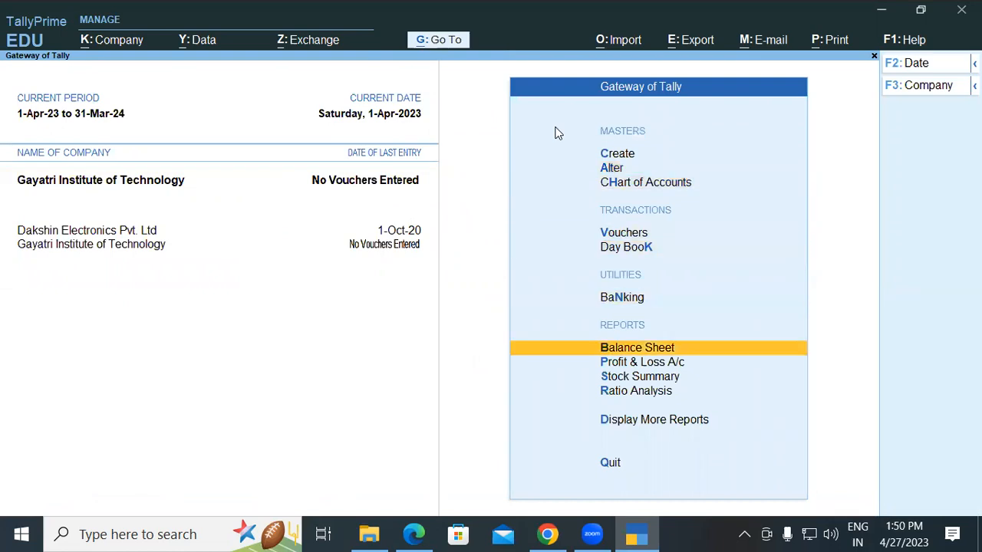
key(Return)
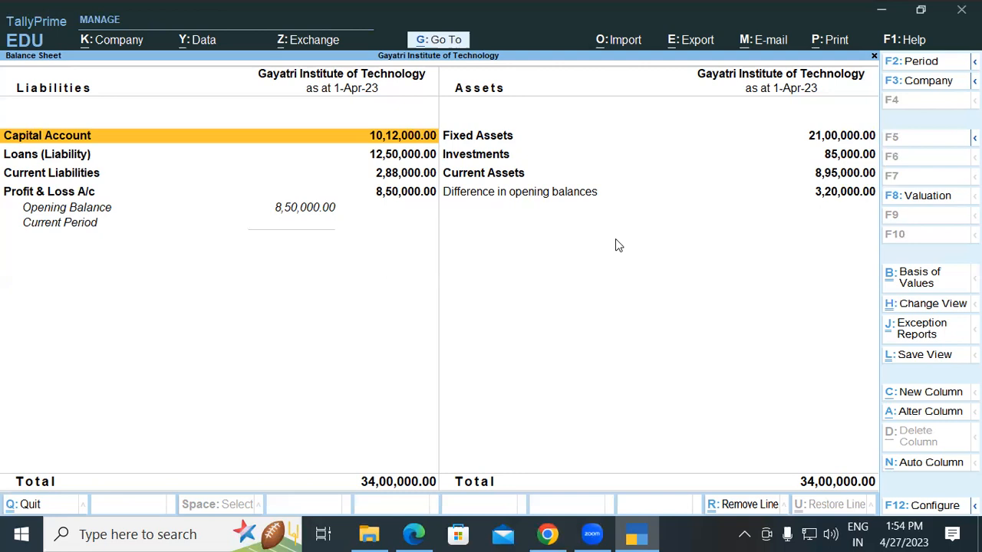
key(alt+F5)
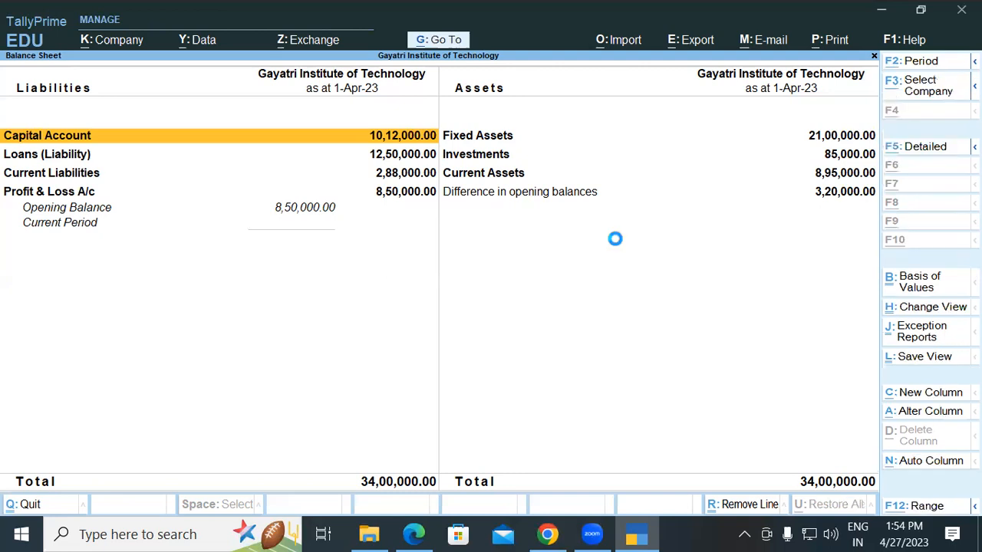